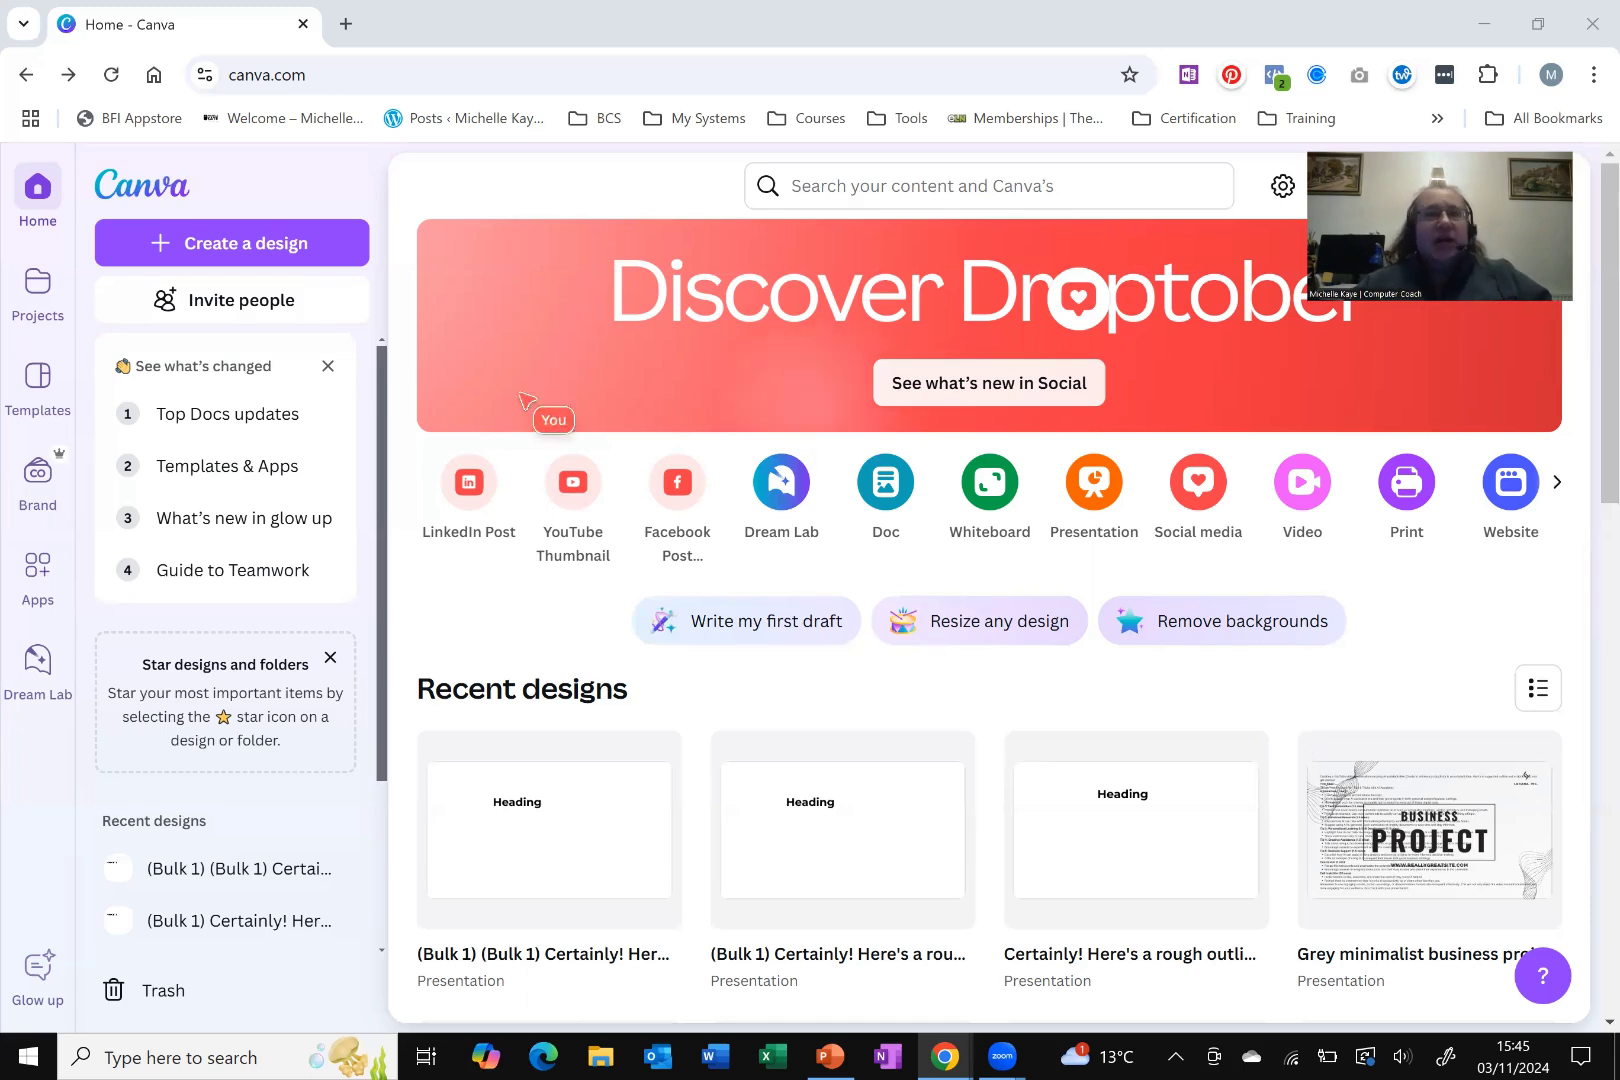
Step: Create a new blank 16:9 presentation and put away the template suggestions panel
click(245, 248)
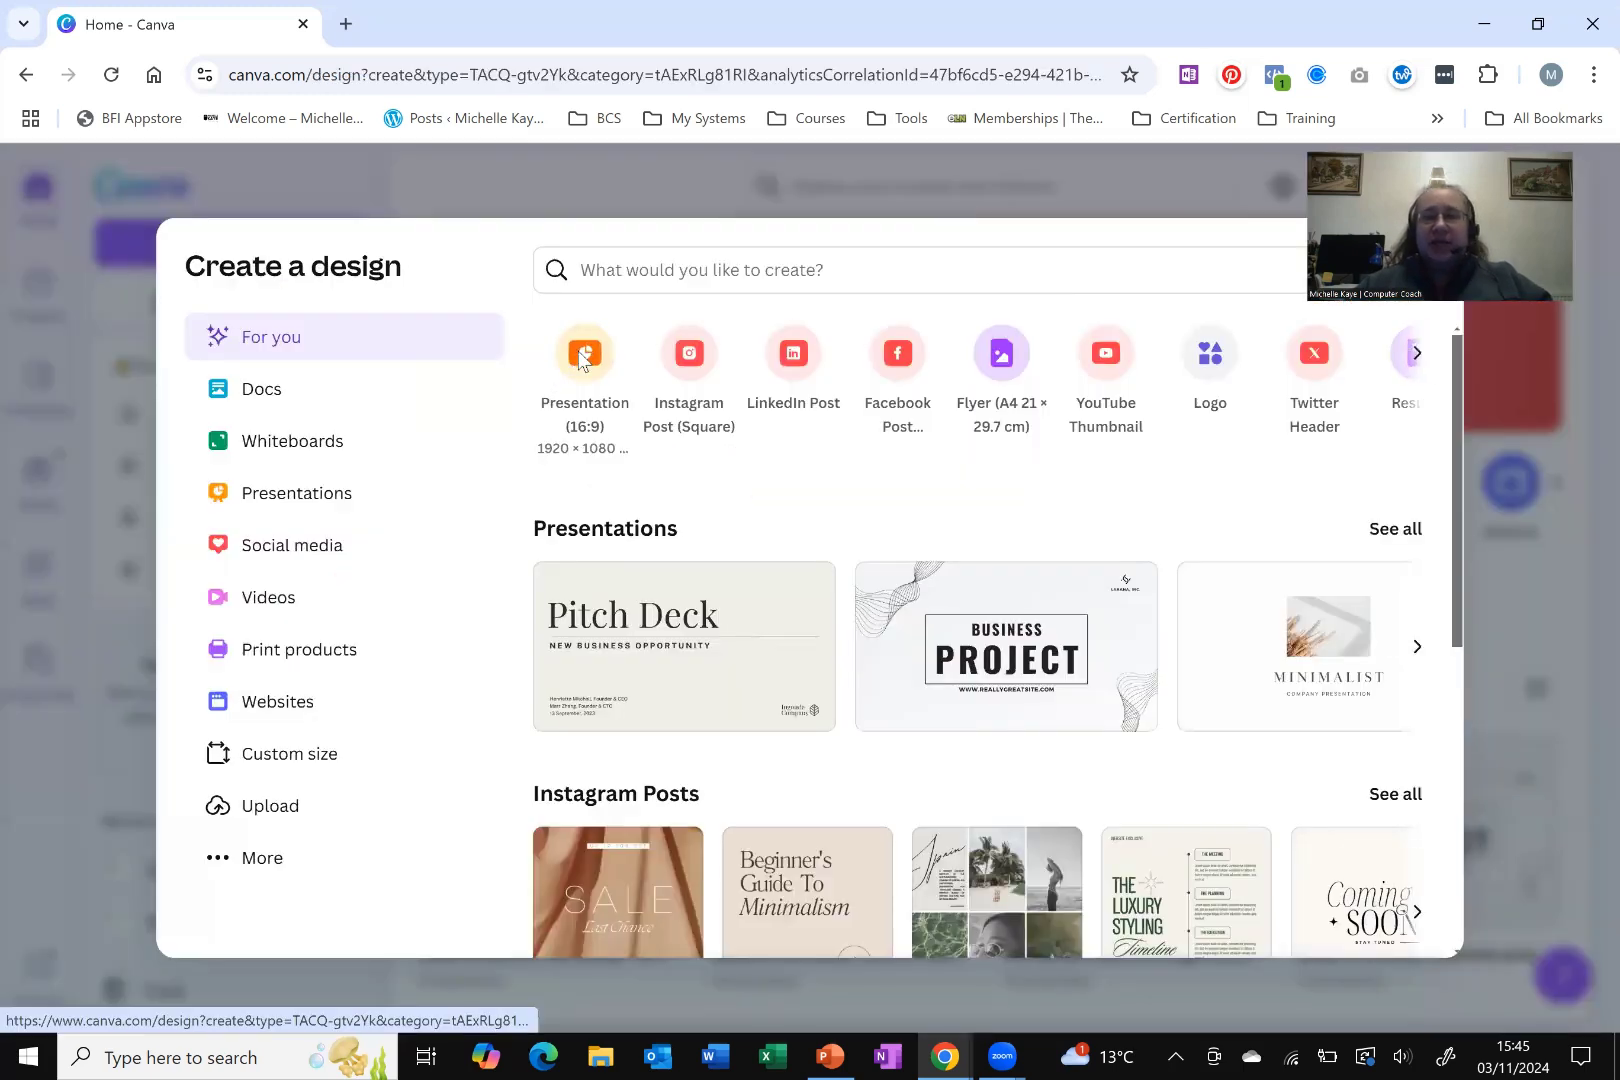
click(580, 354)
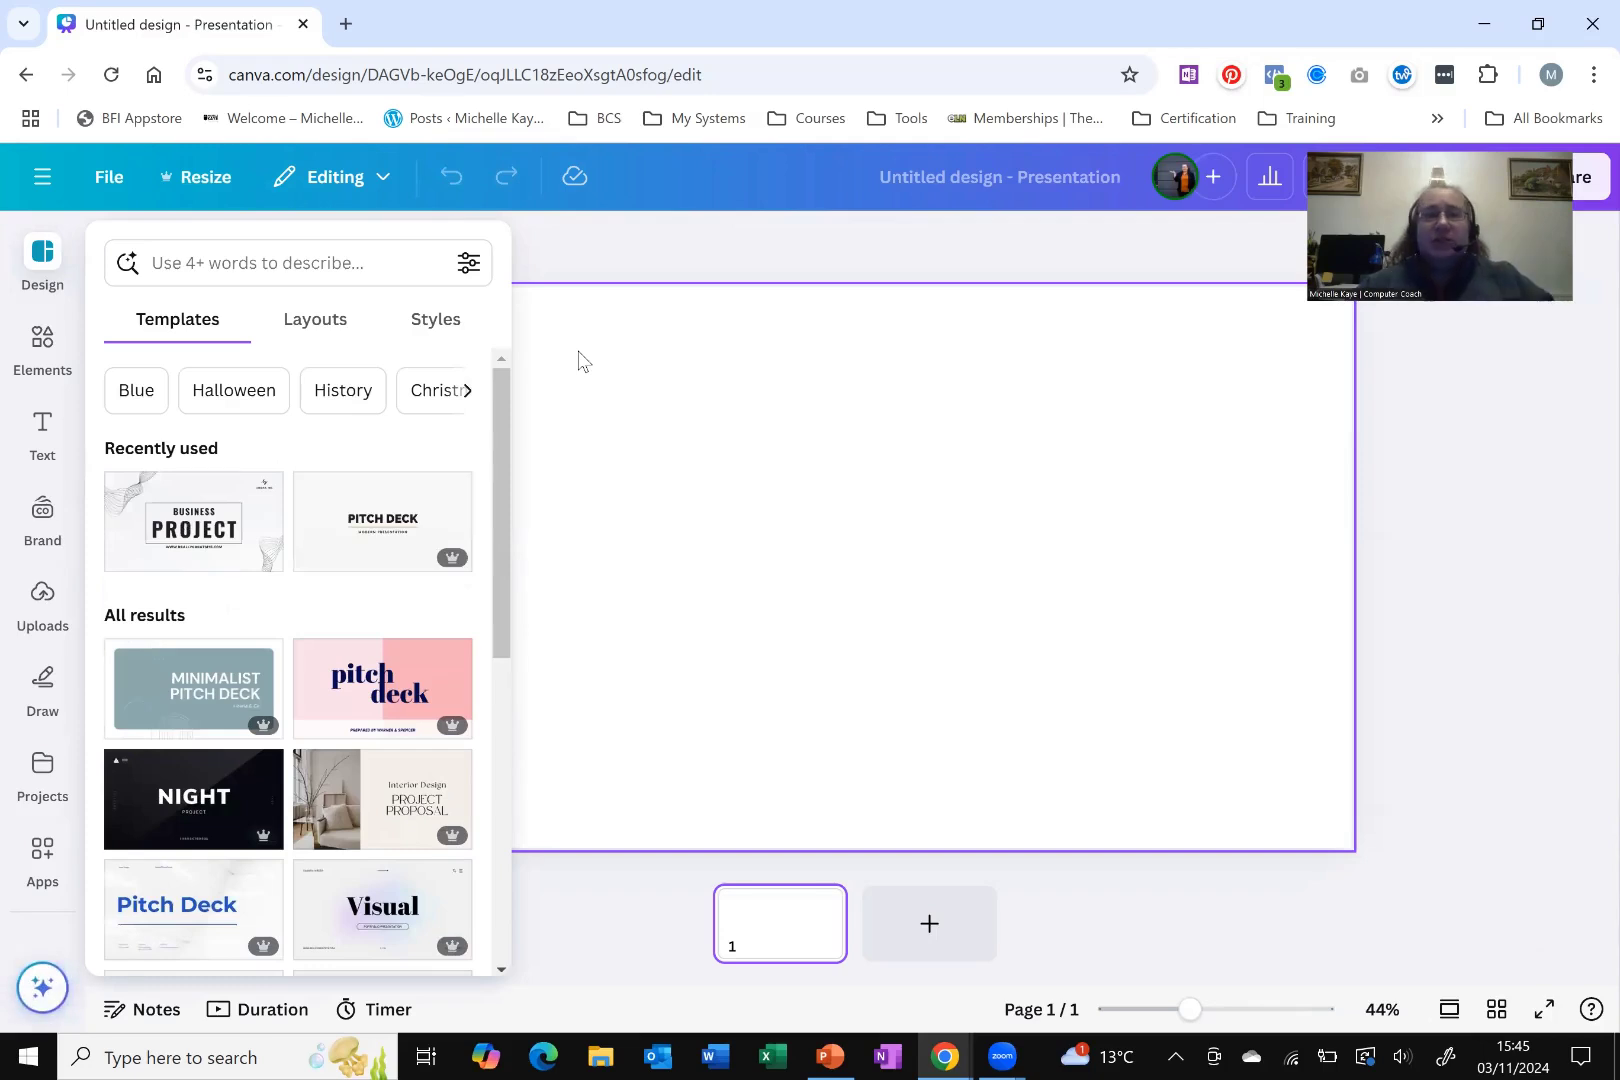
click(707, 238)
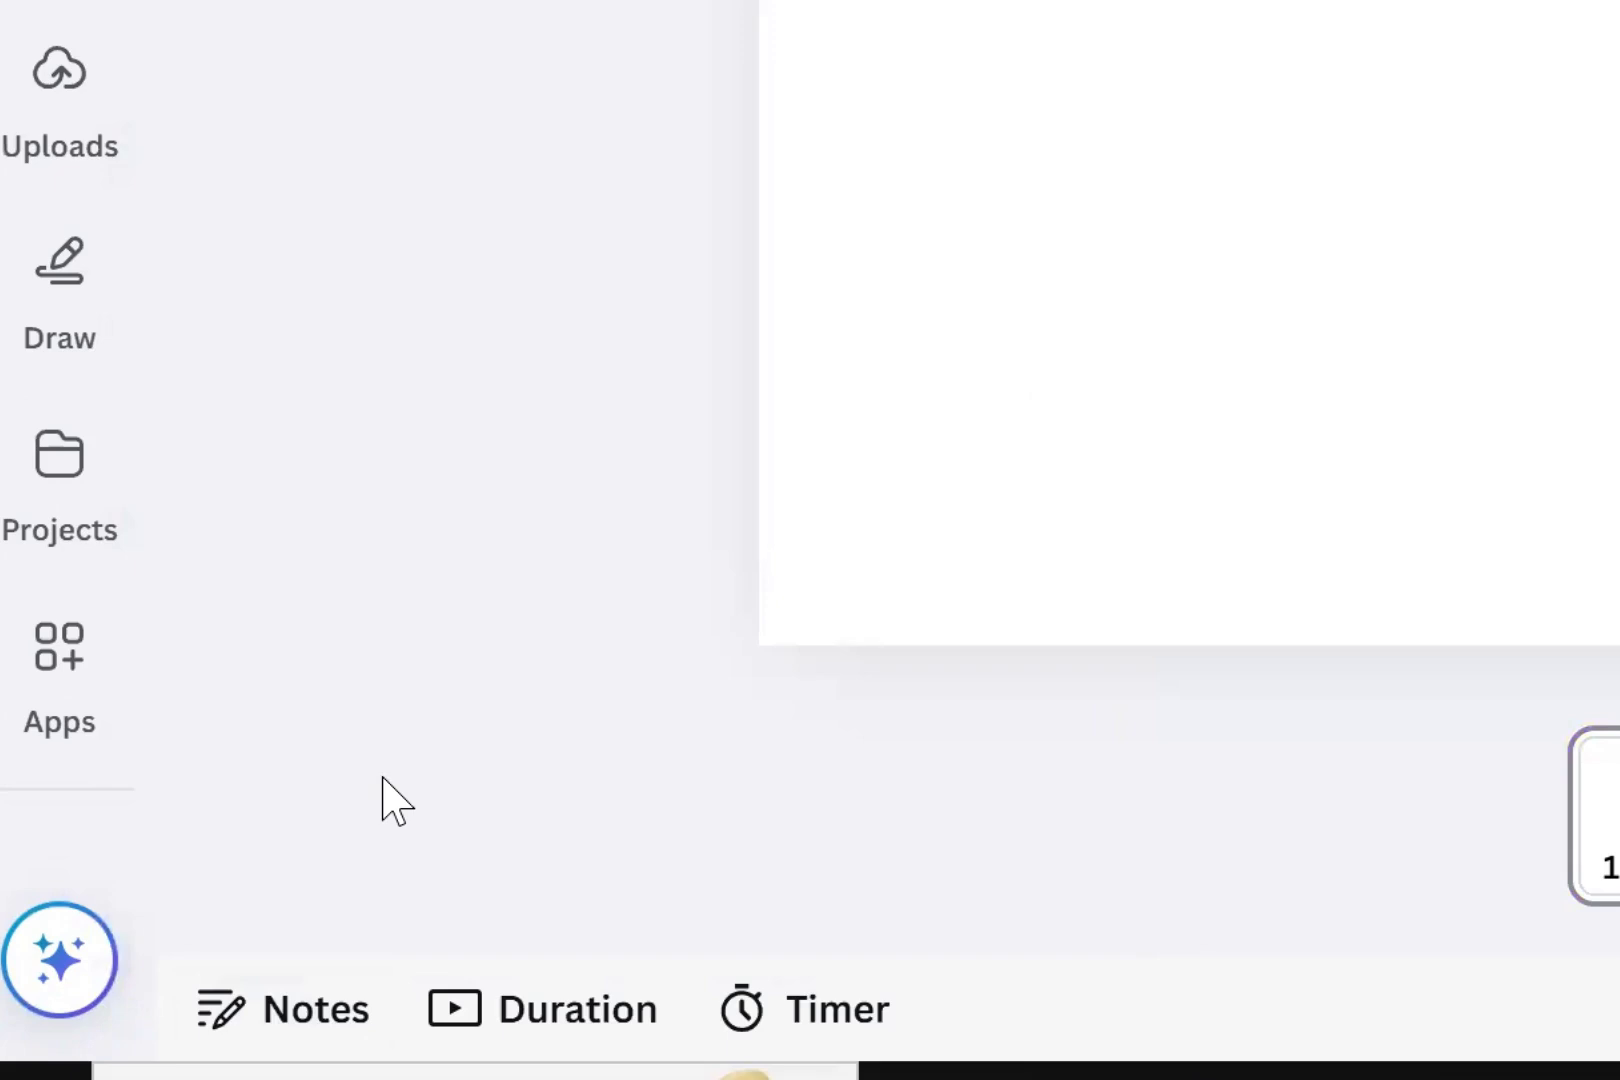
Step: Launch Magic Write from the Quick actions recommended list on the blank slide
click(63, 958)
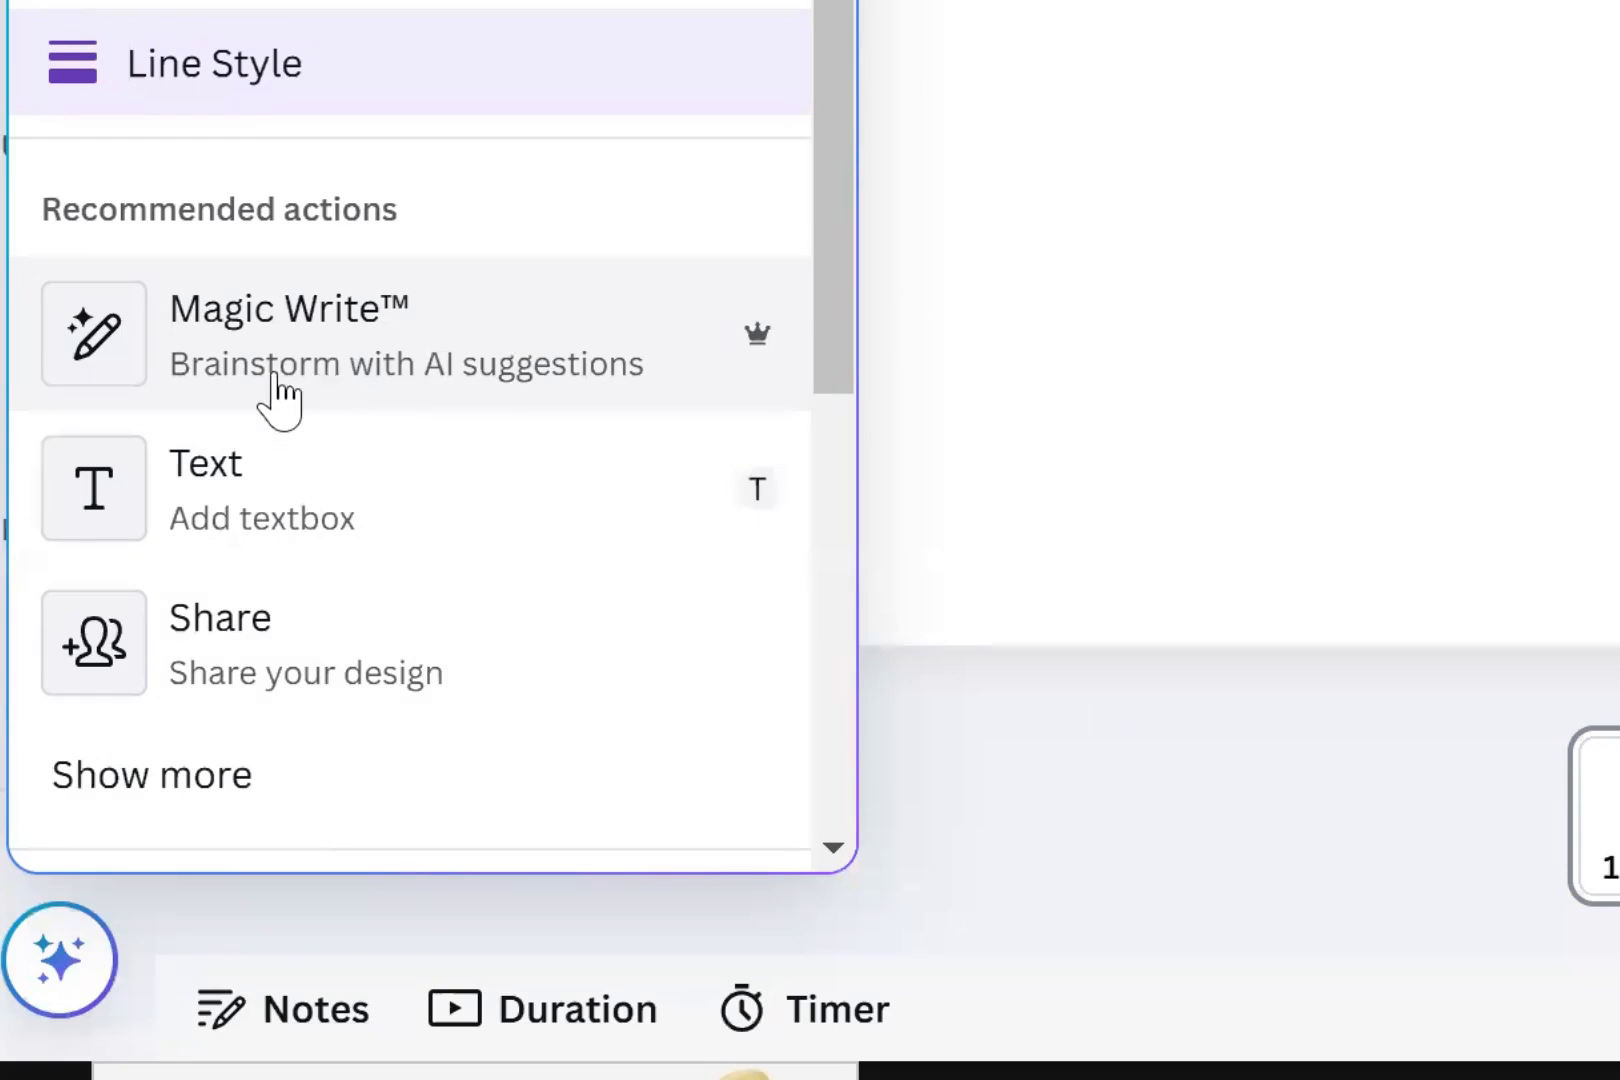
click(350, 365)
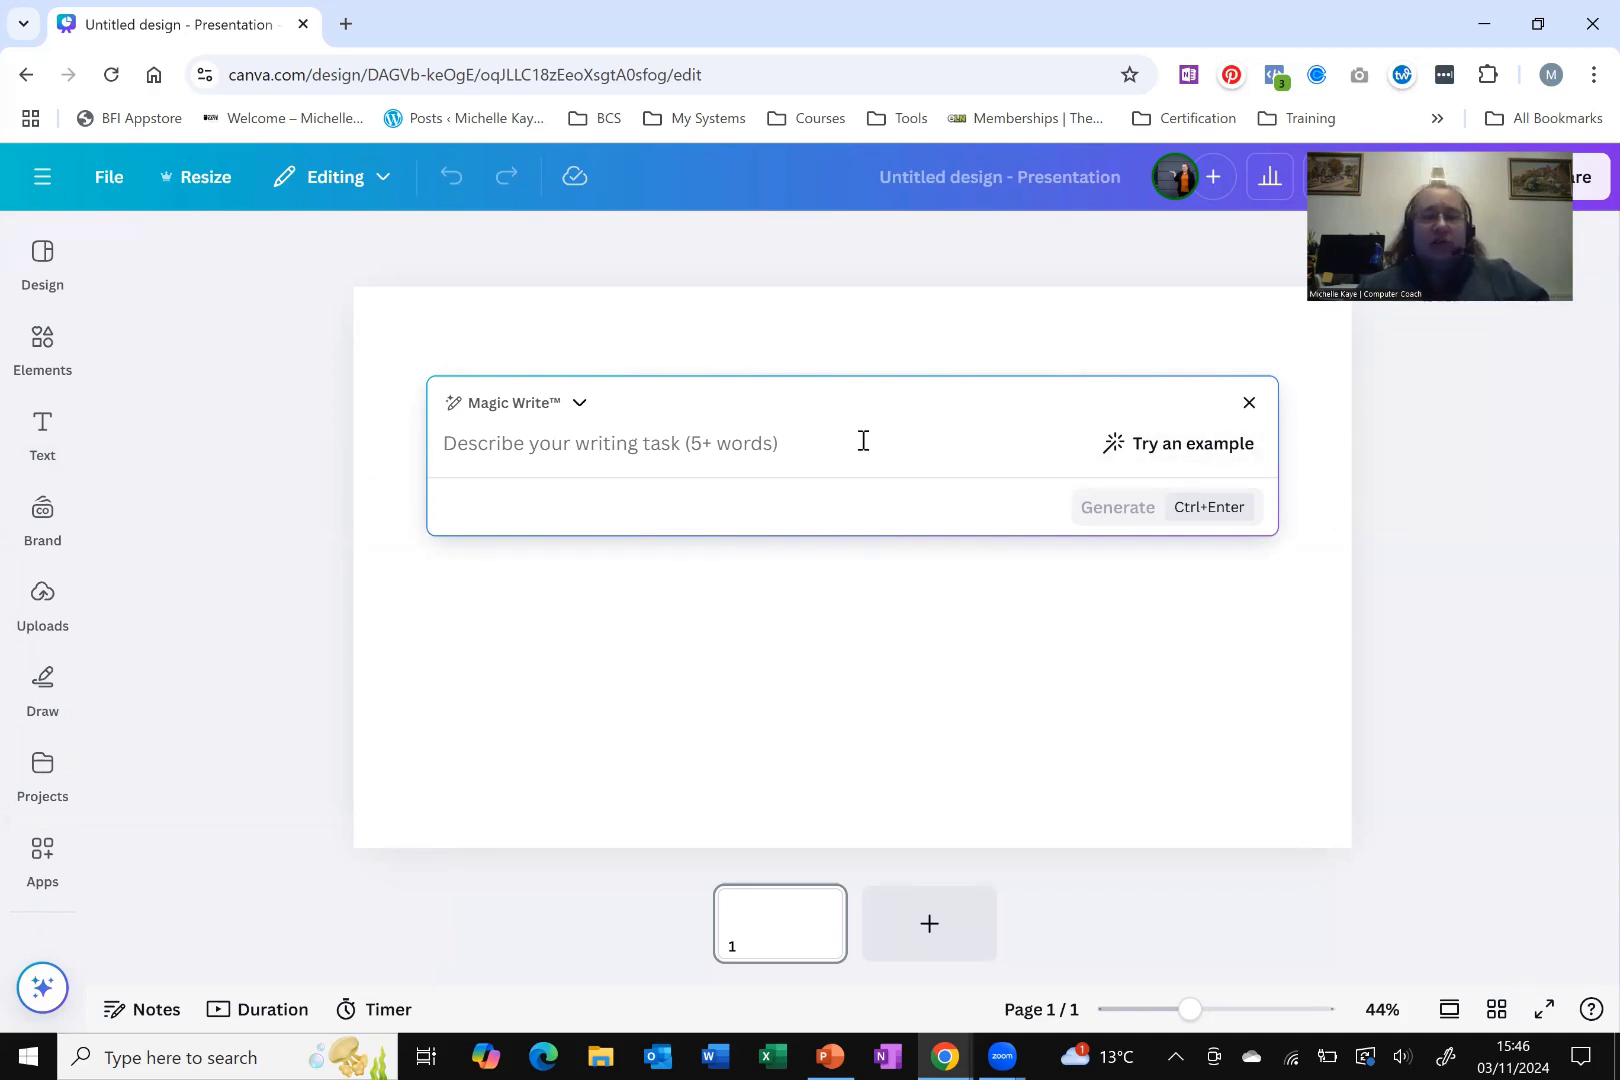
Step: Paste the YouTube AI-assistant productivity prompt into Magic Write and generate the script
text(I'd like help writing a presentation that can you used in a YouTube video to share some different tips and tricks for using AI Assistants, like Claude, to improve productivity. It's needs to be easy to understand, actionable and be between 5 and 10 mins long.)
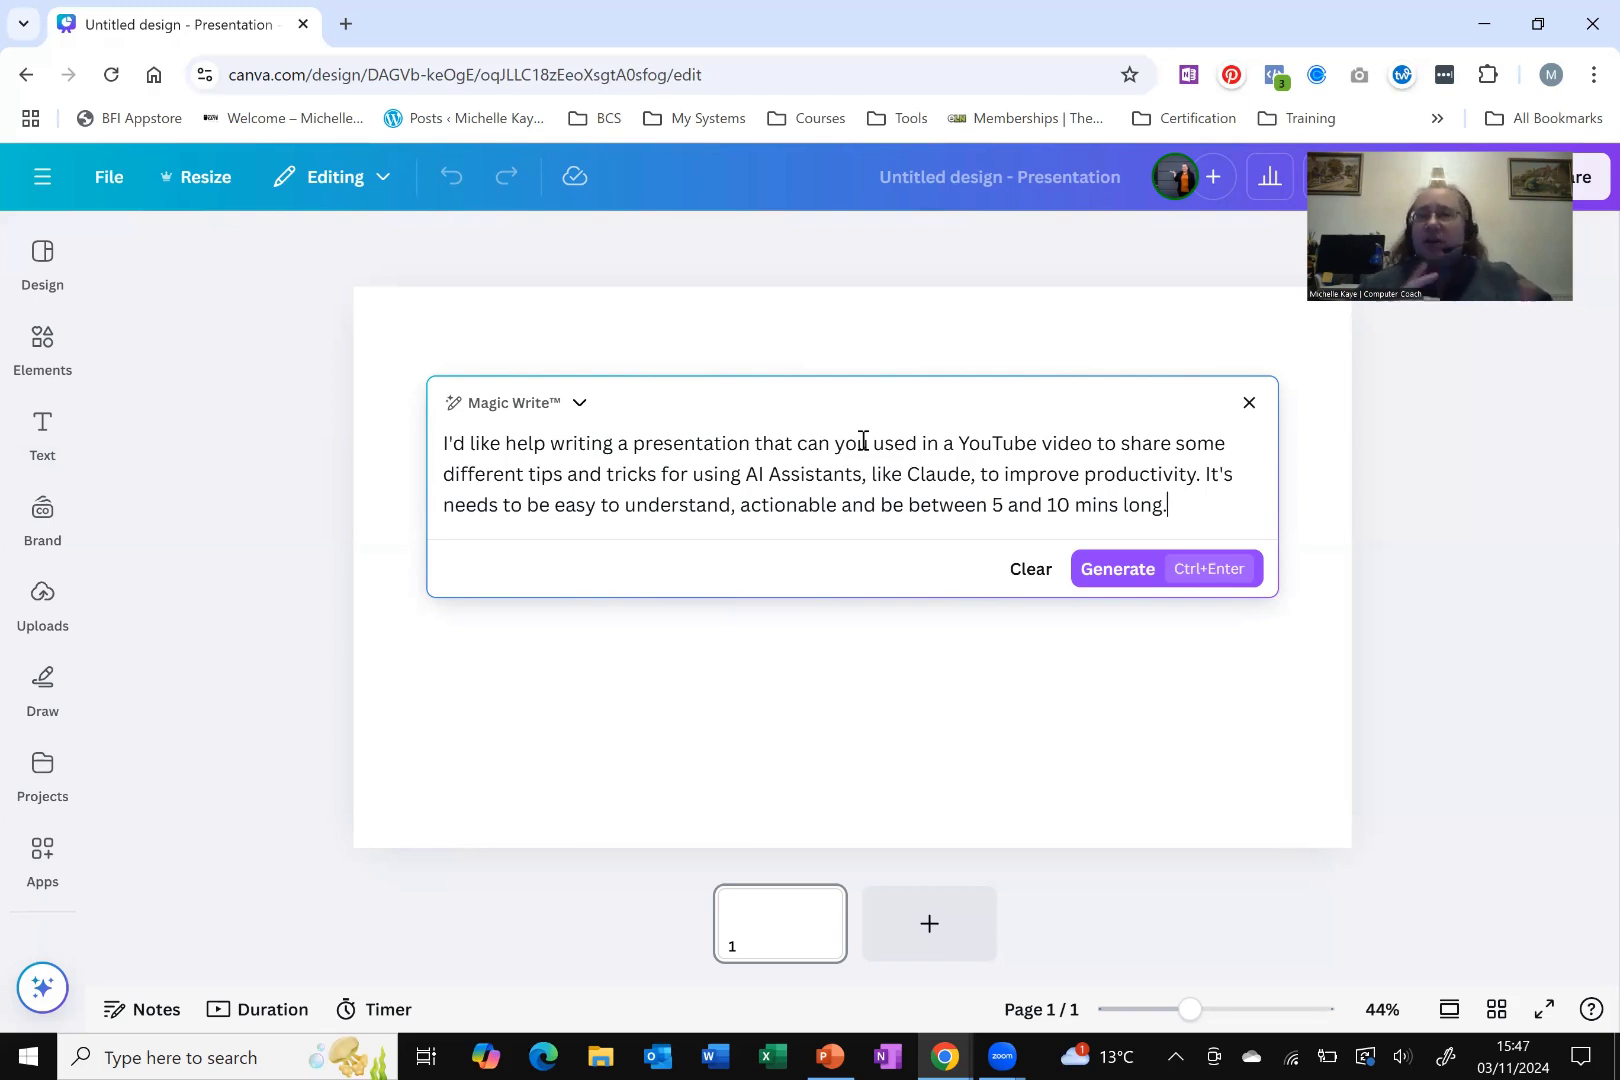
click(1127, 567)
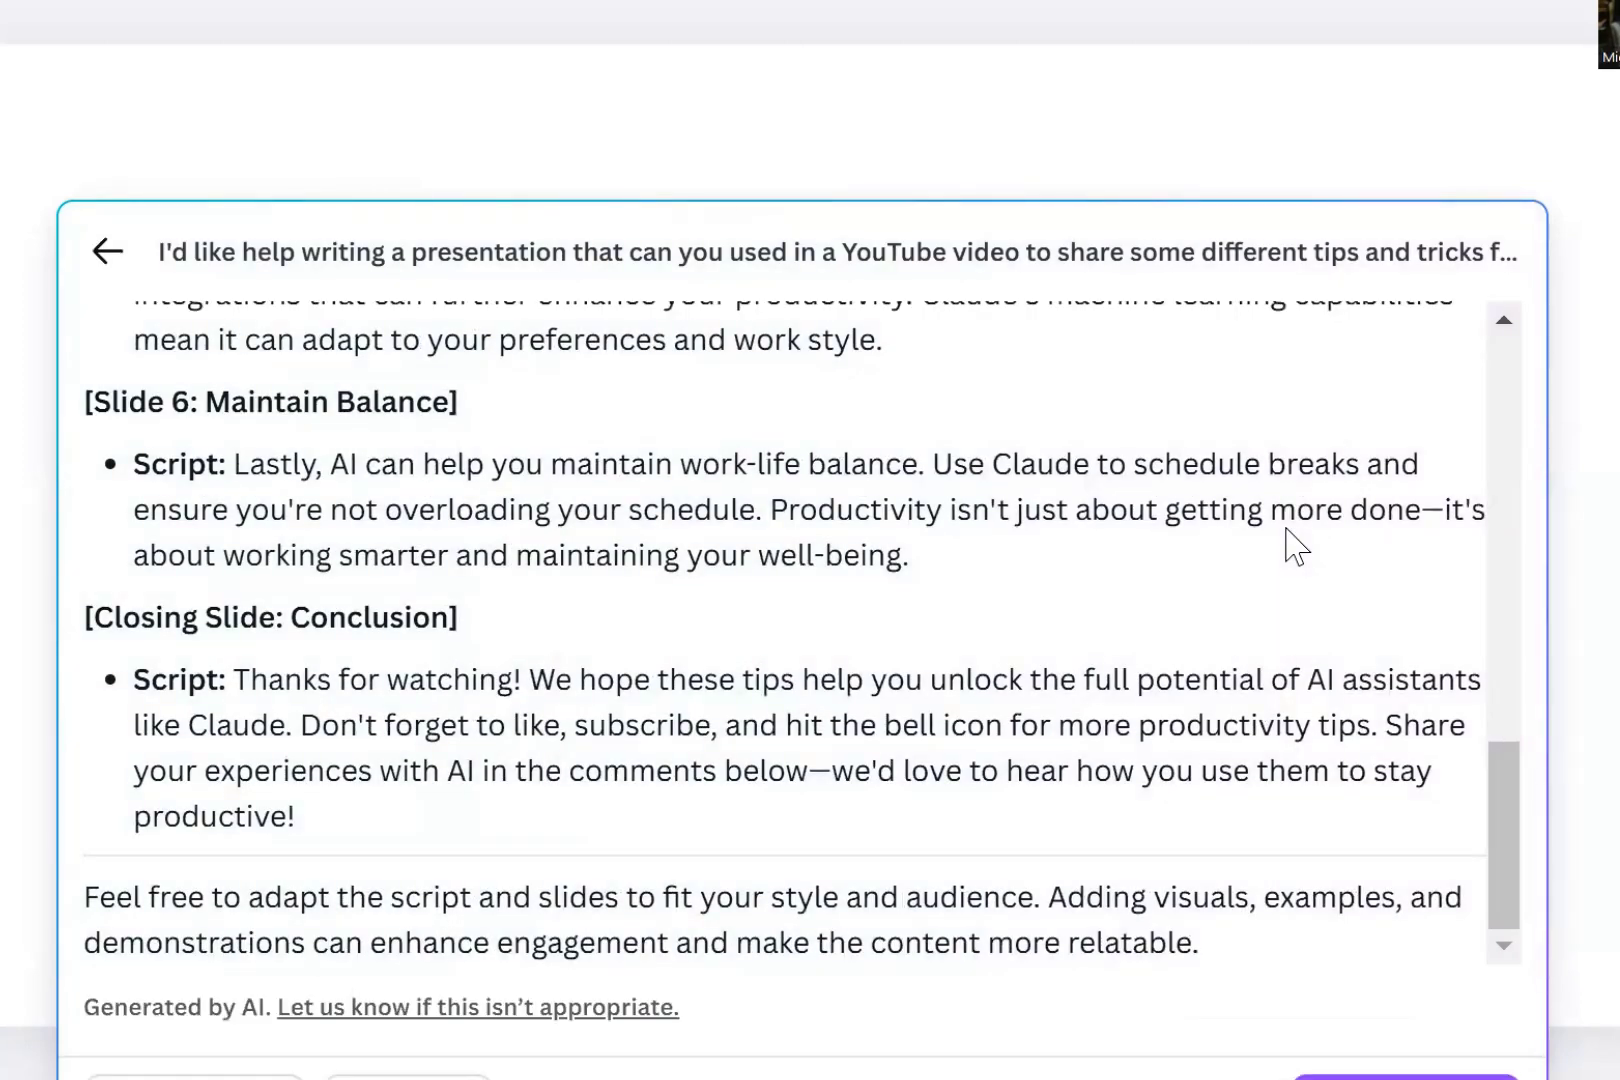
Step: Scroll back up to the script's title 'Boost Your Productivity with AI Assistants'
scroll(1146, 655, up, 15)
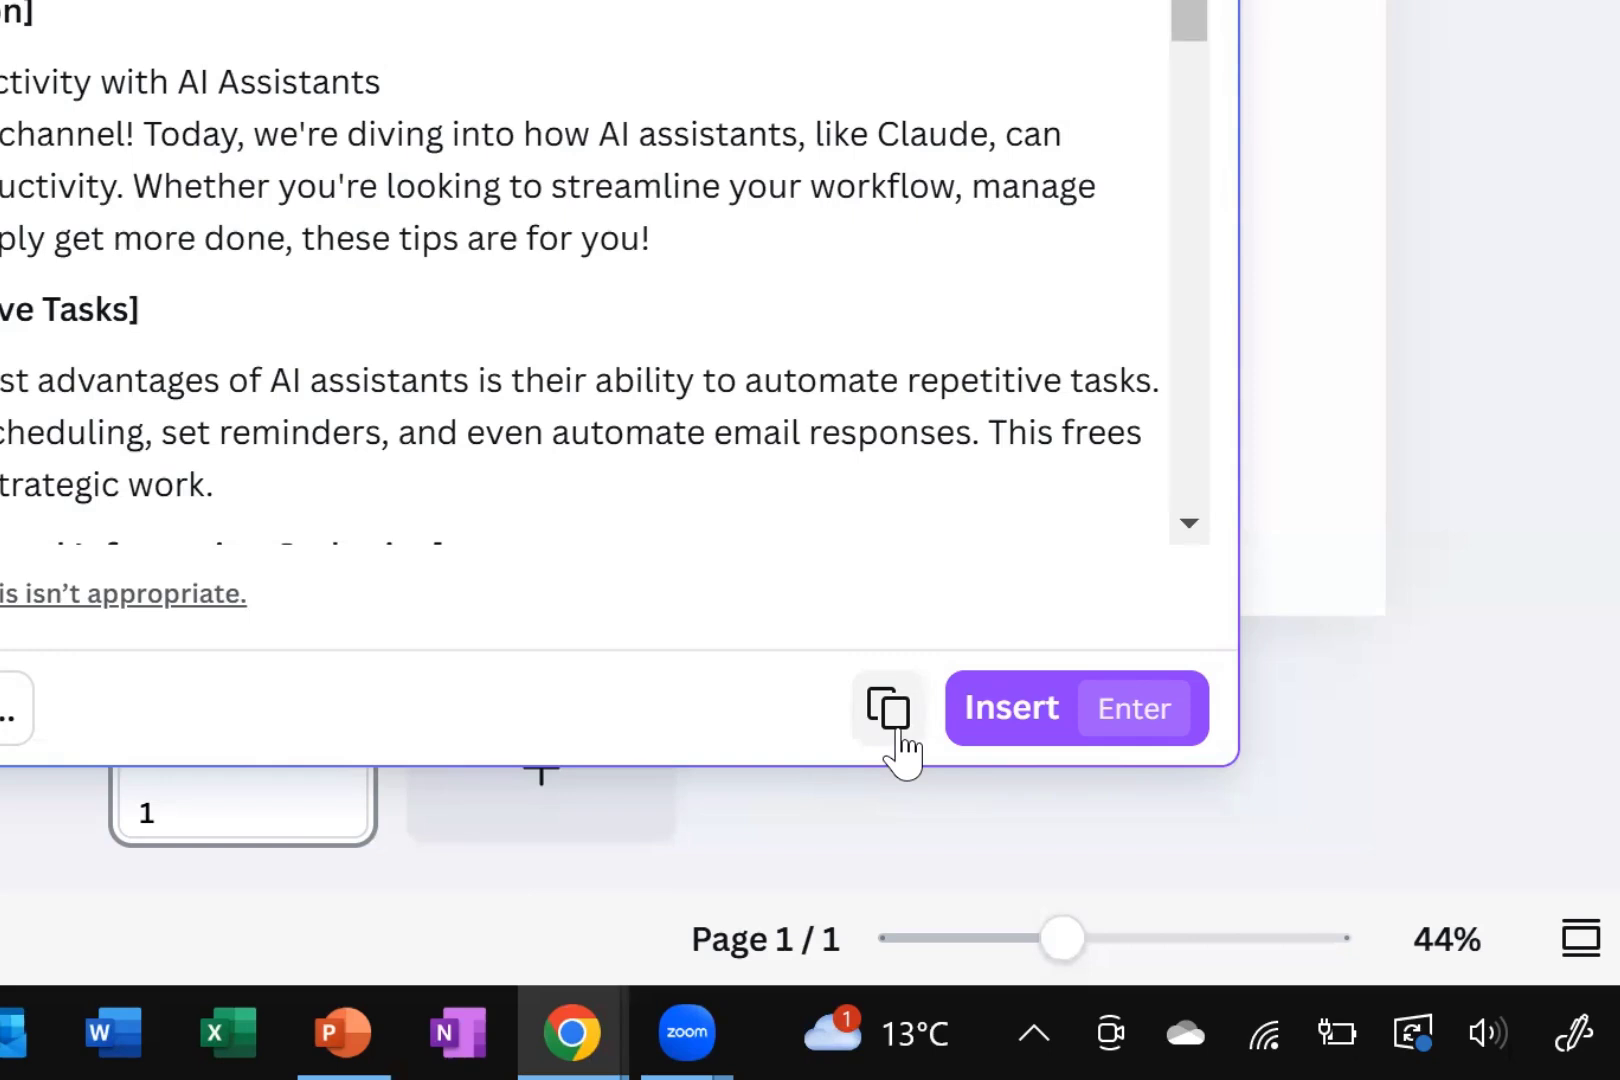
Step: Insert the generated YouTube script onto the slide as a text box
click(1008, 730)
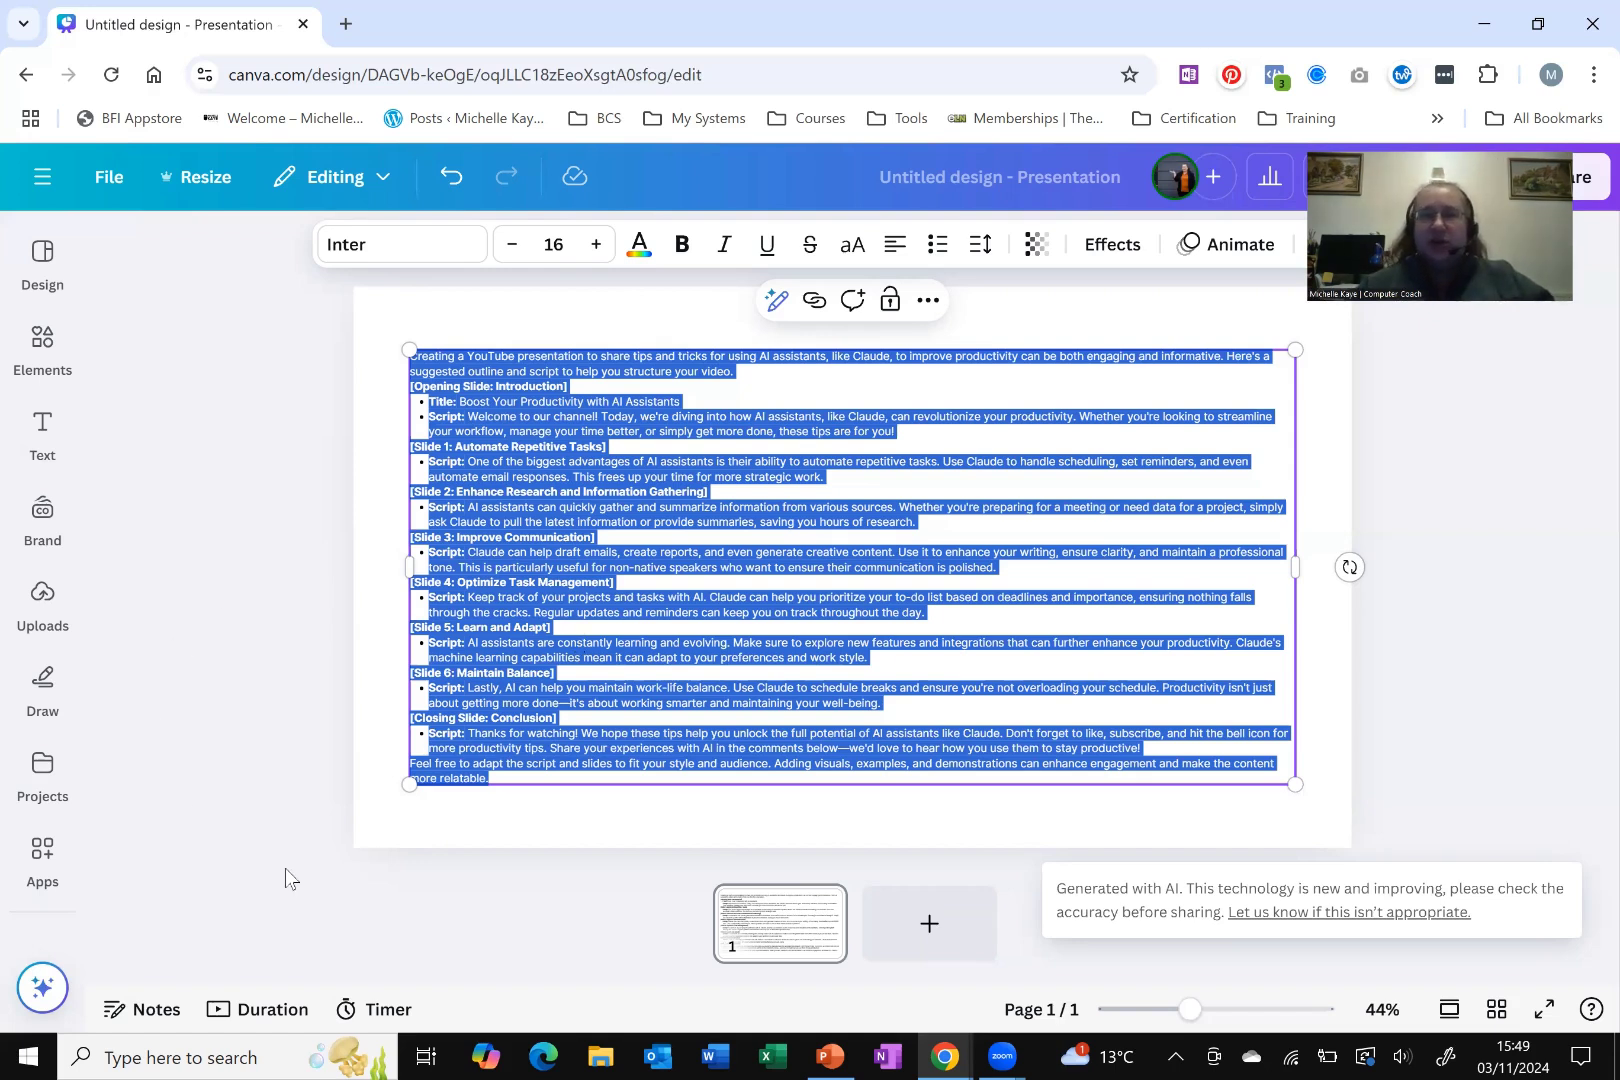
Step: Search quick actions for 'bulk' and launch Bulk create
click(40, 990)
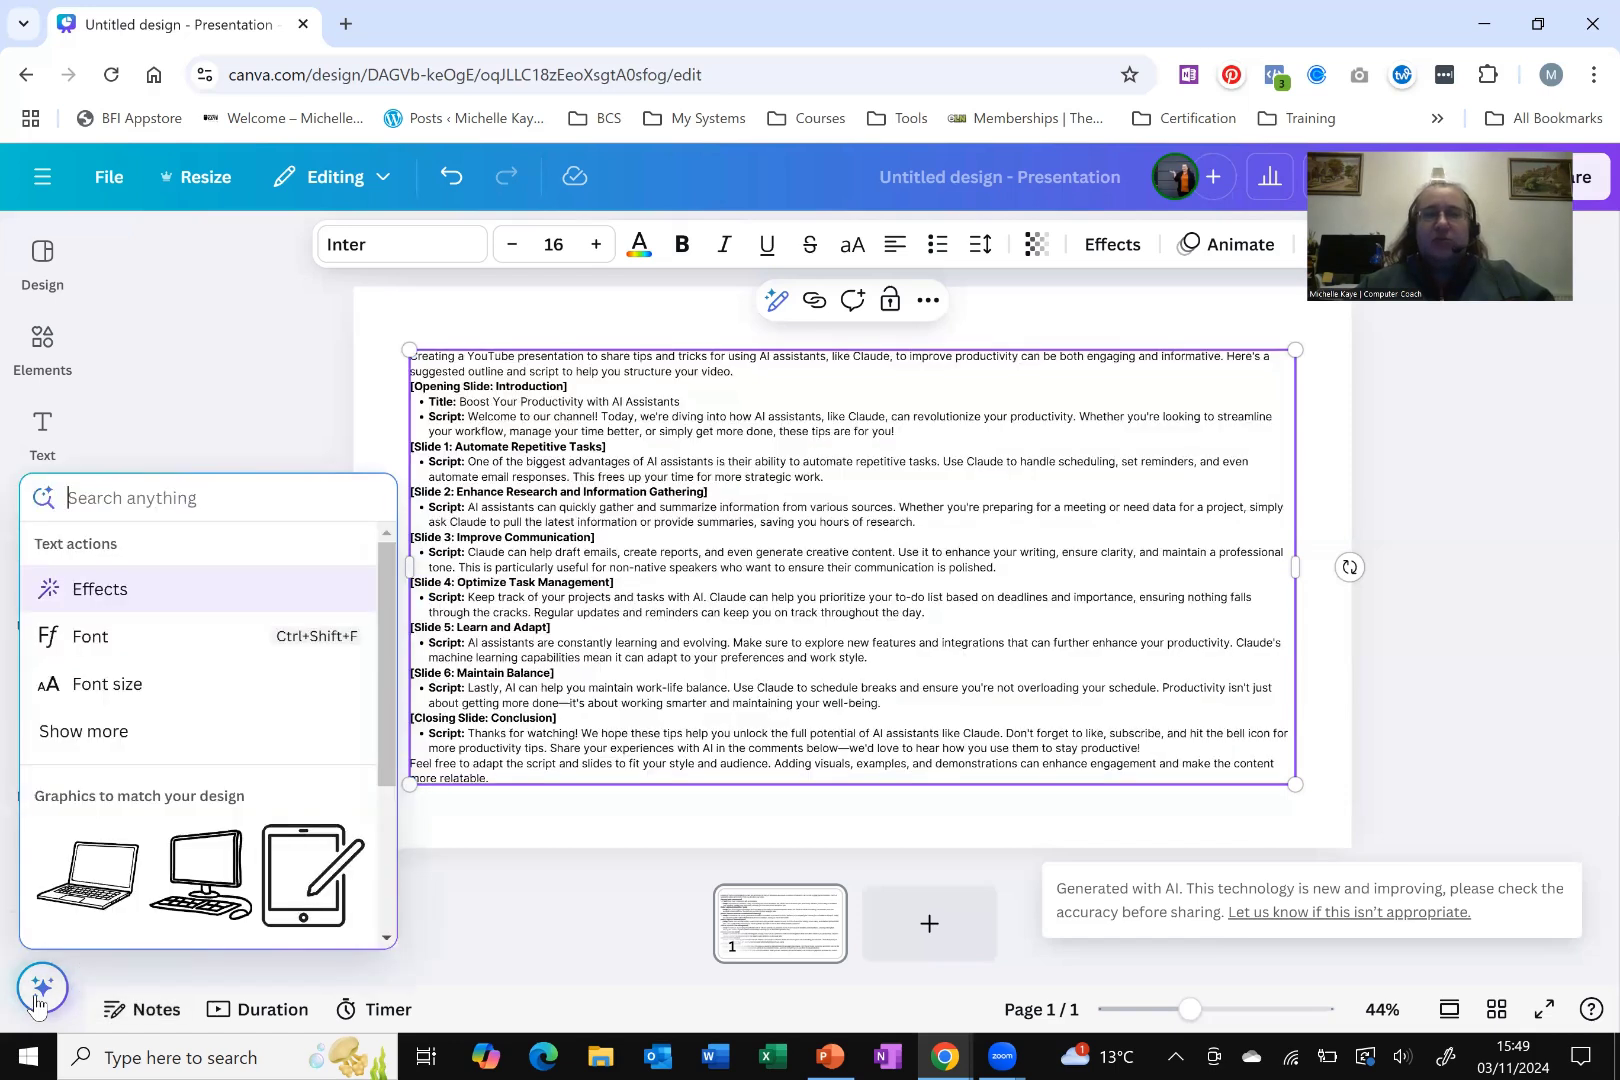
text(bulk)
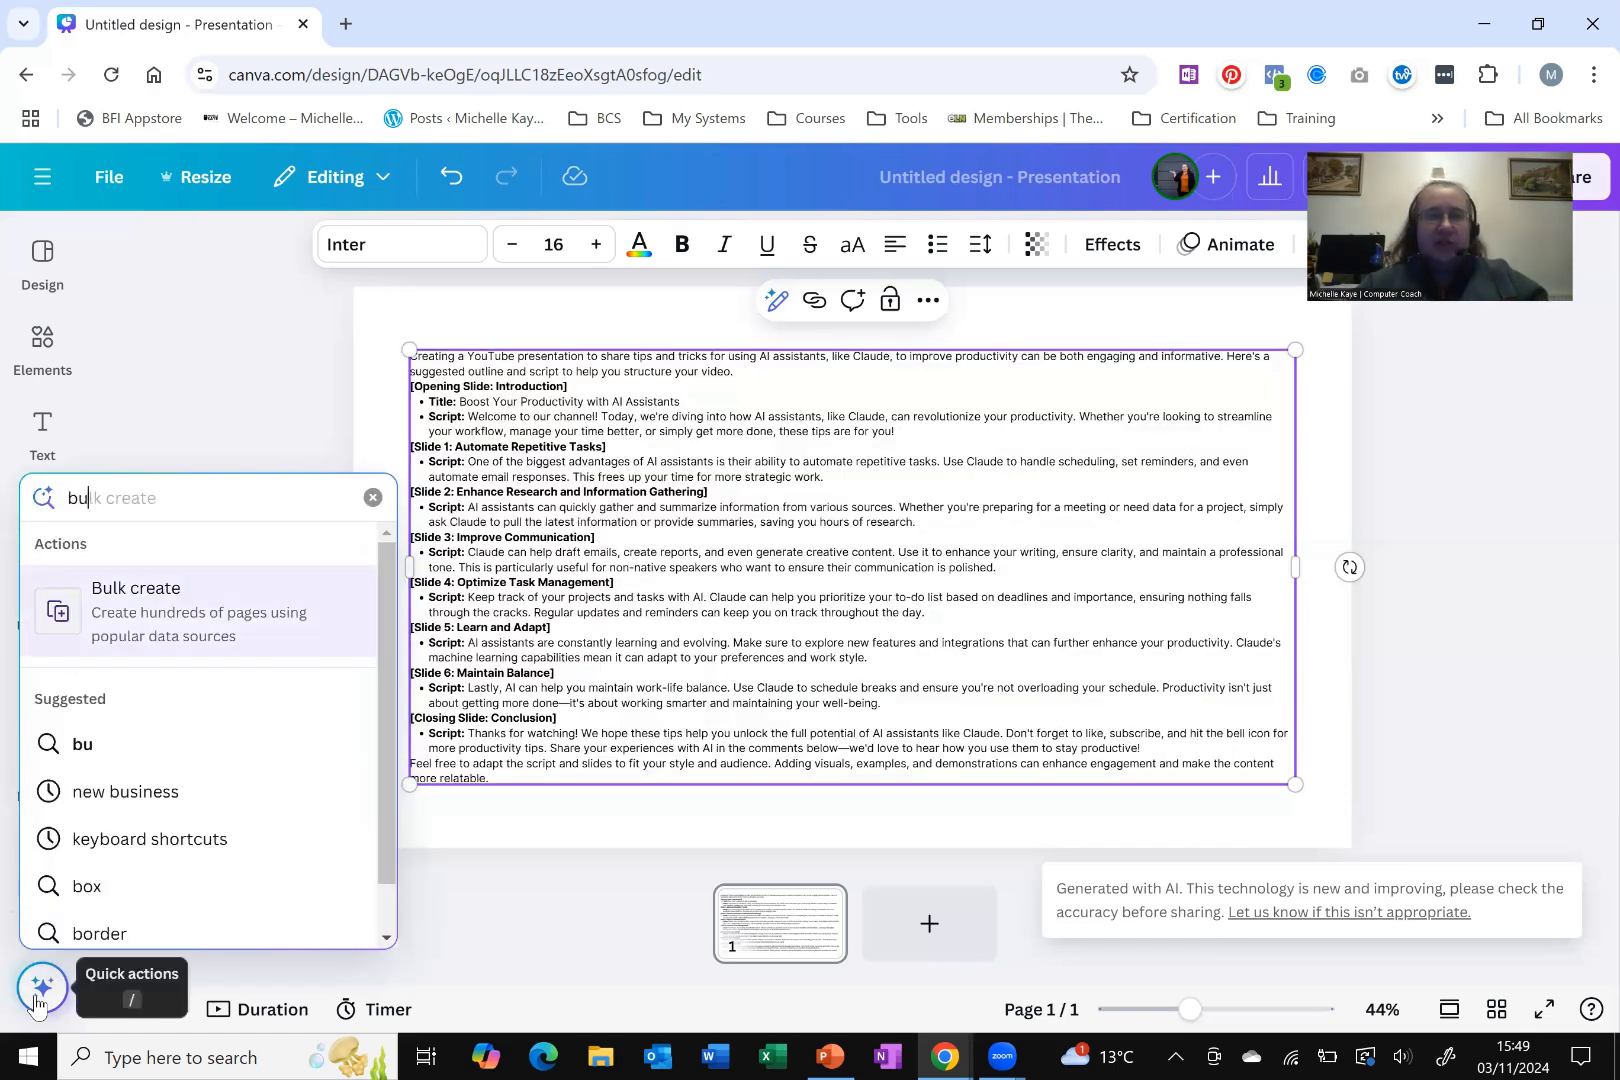
click(142, 618)
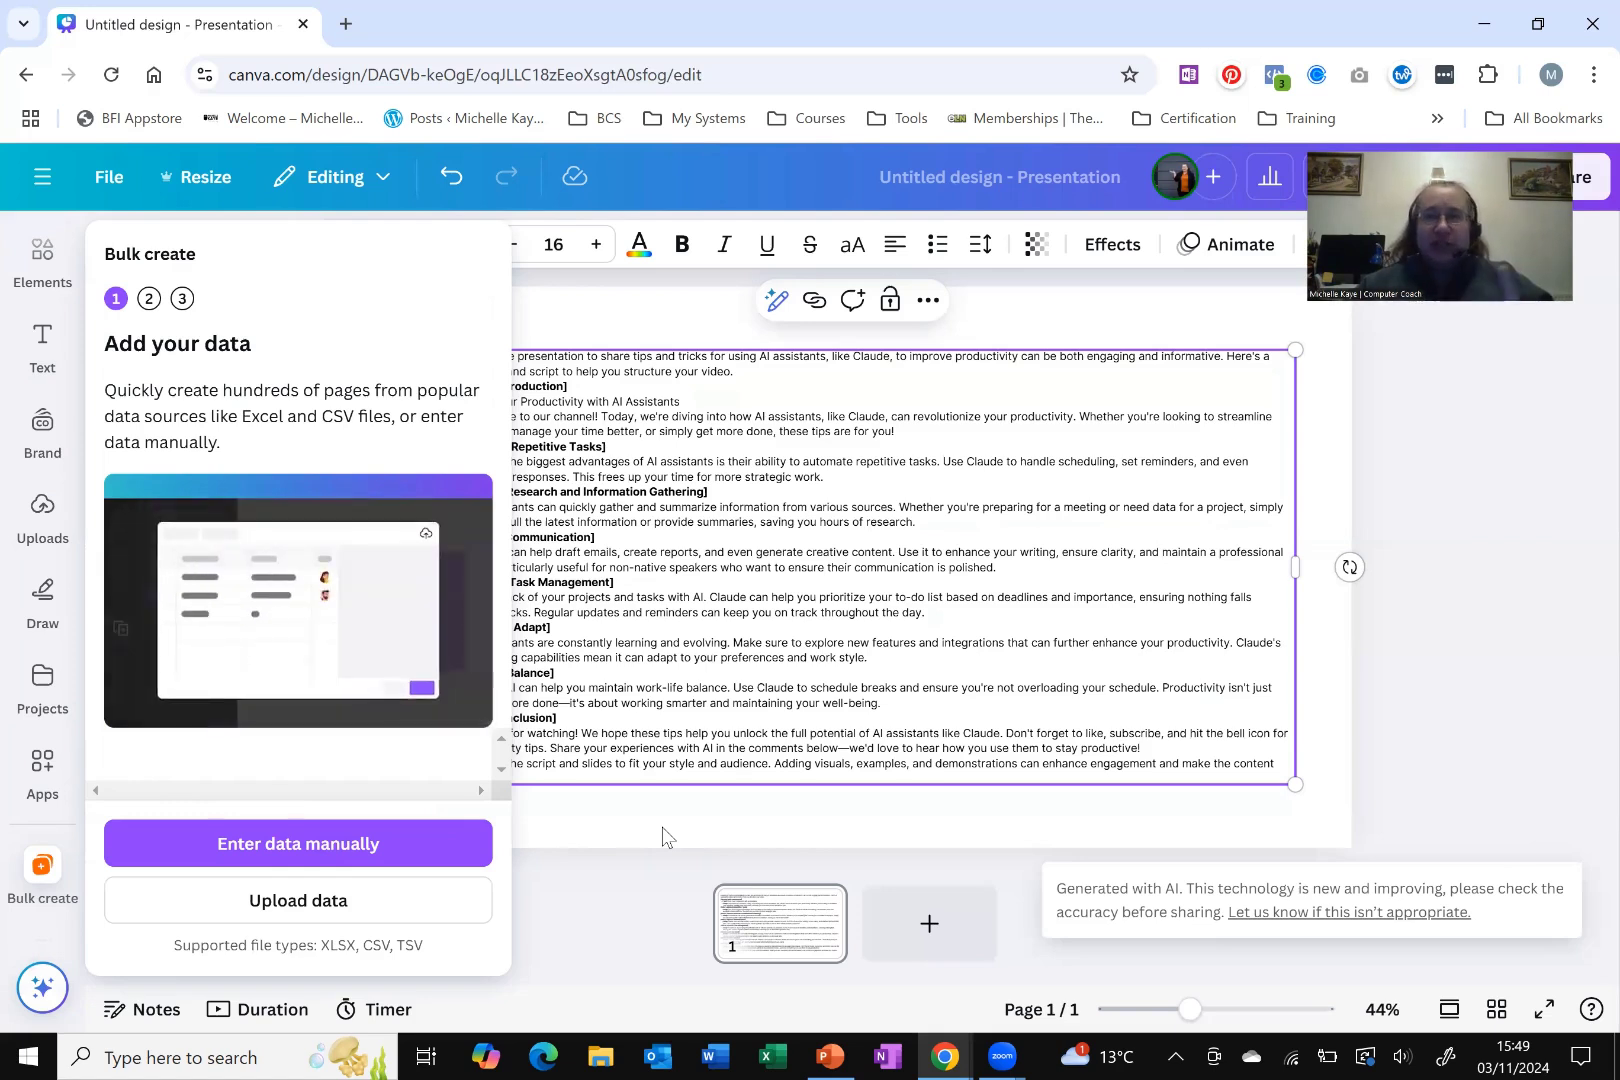
Step: Add and delete an extra blank page, then cut the script text box off the slide
click(695, 825)
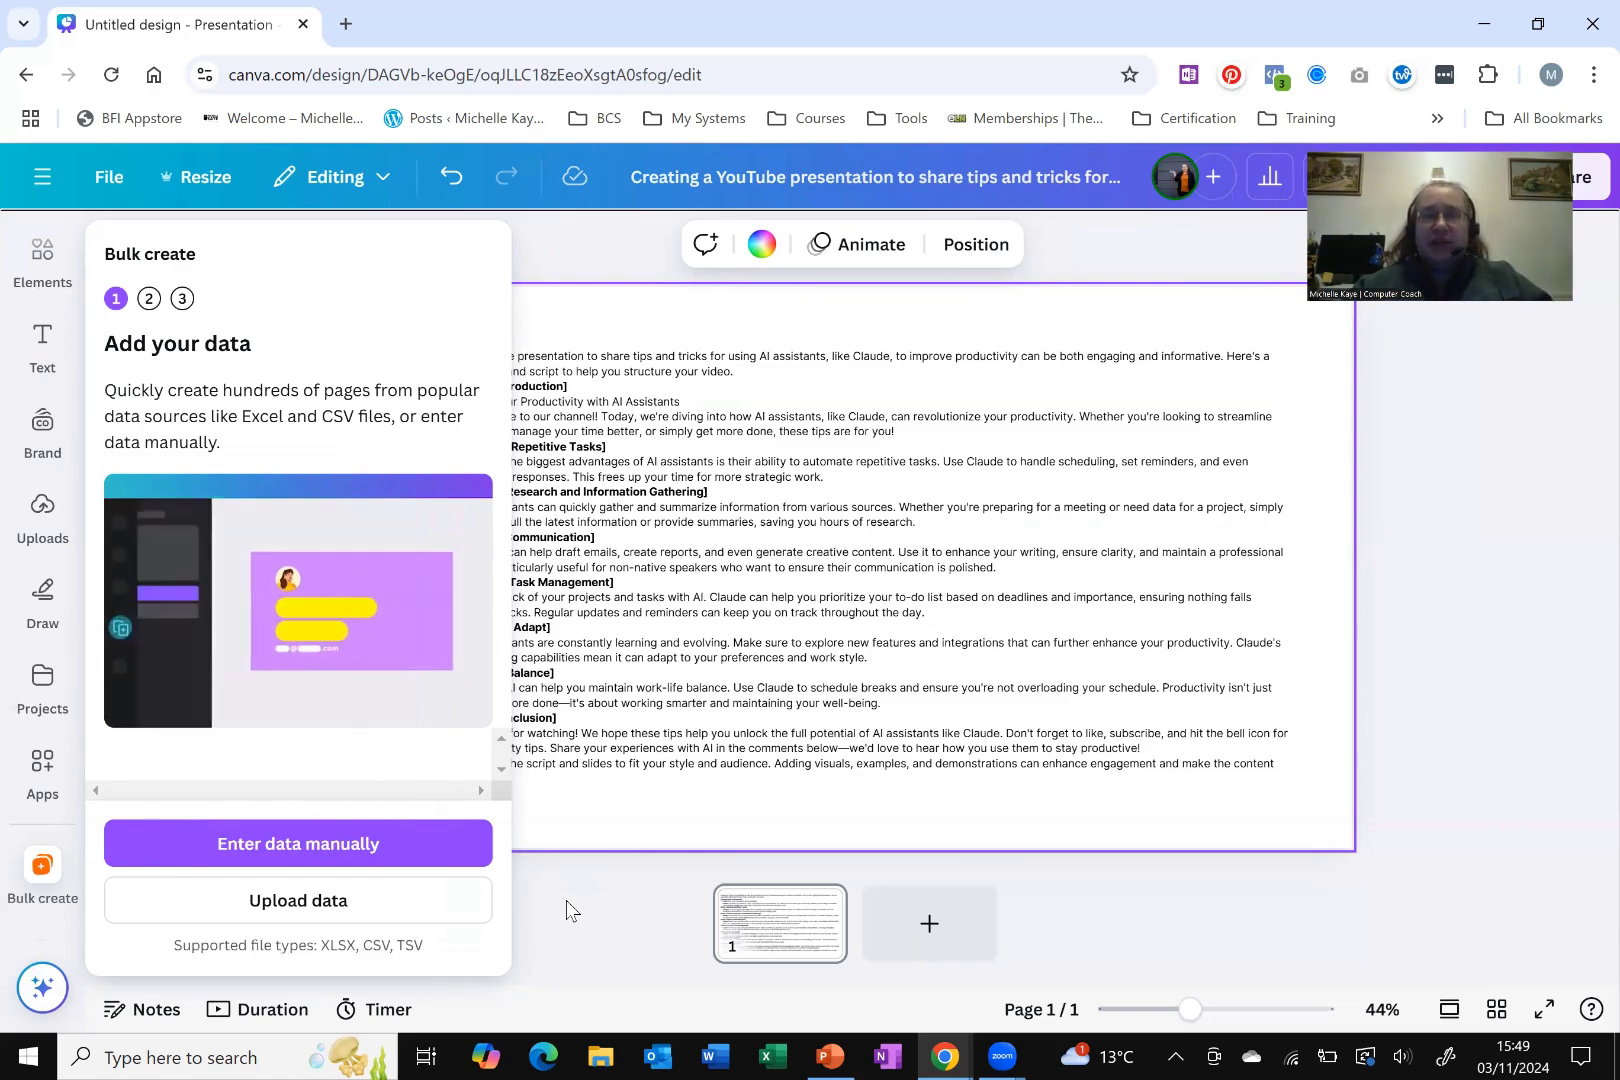
click(925, 922)
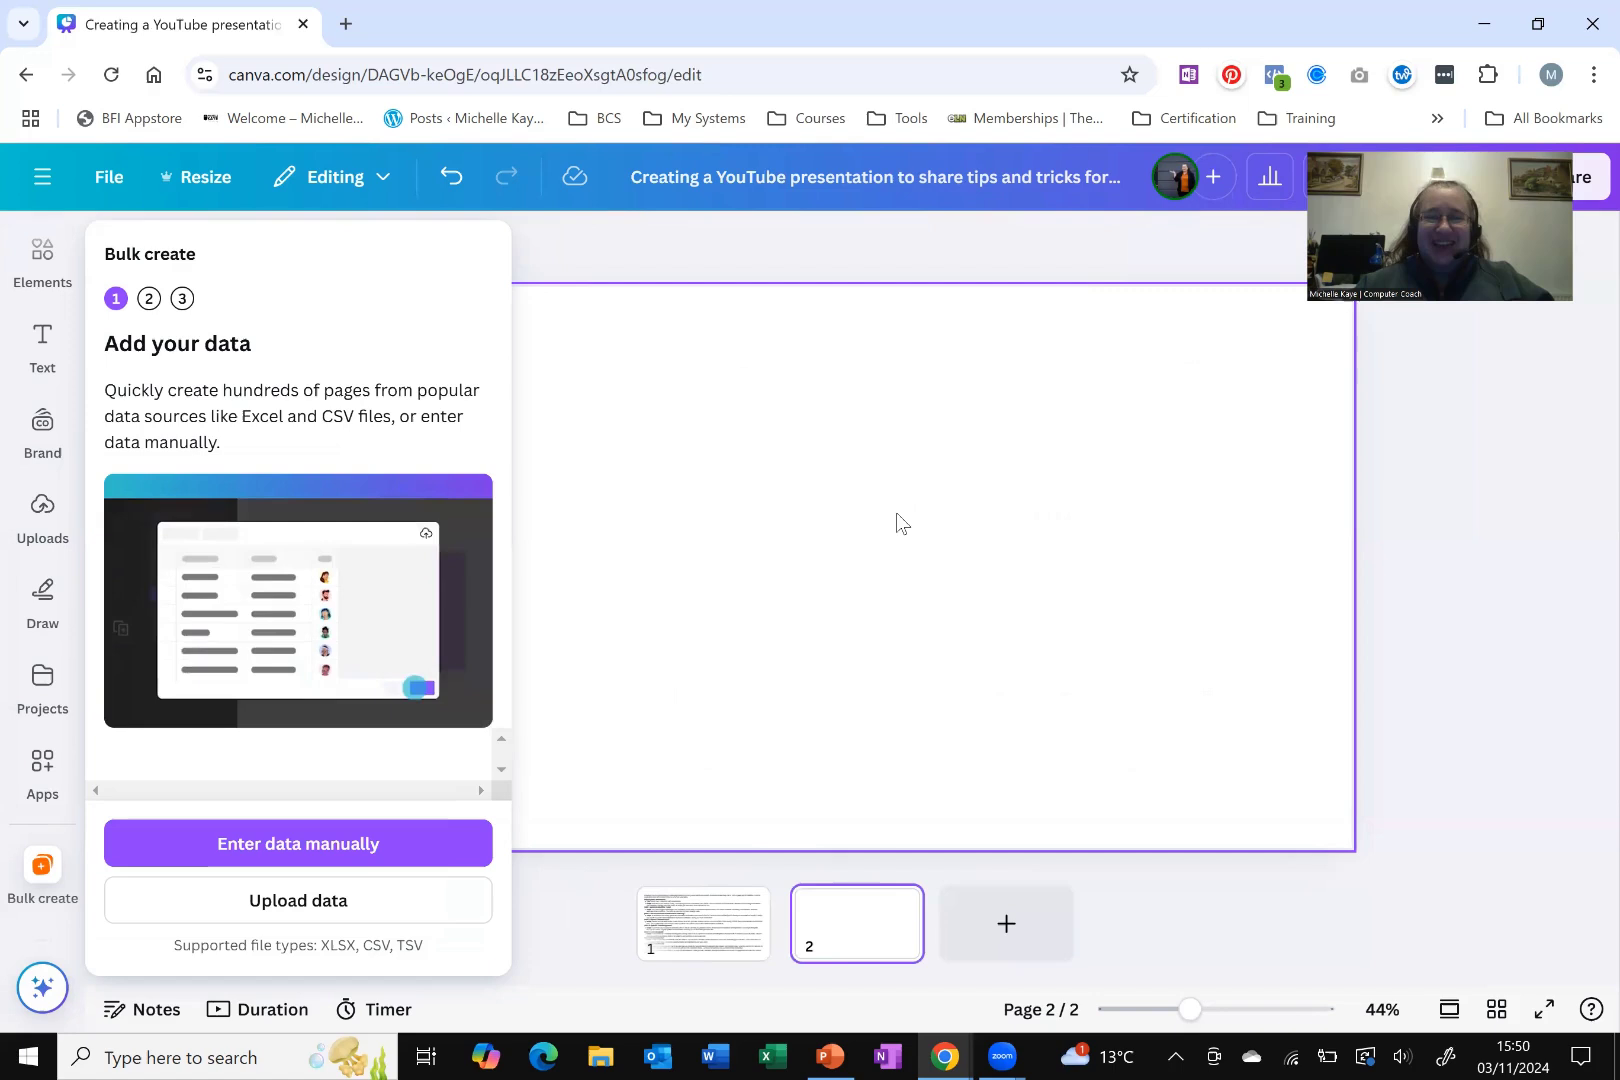
click(697, 930)
click(840, 942)
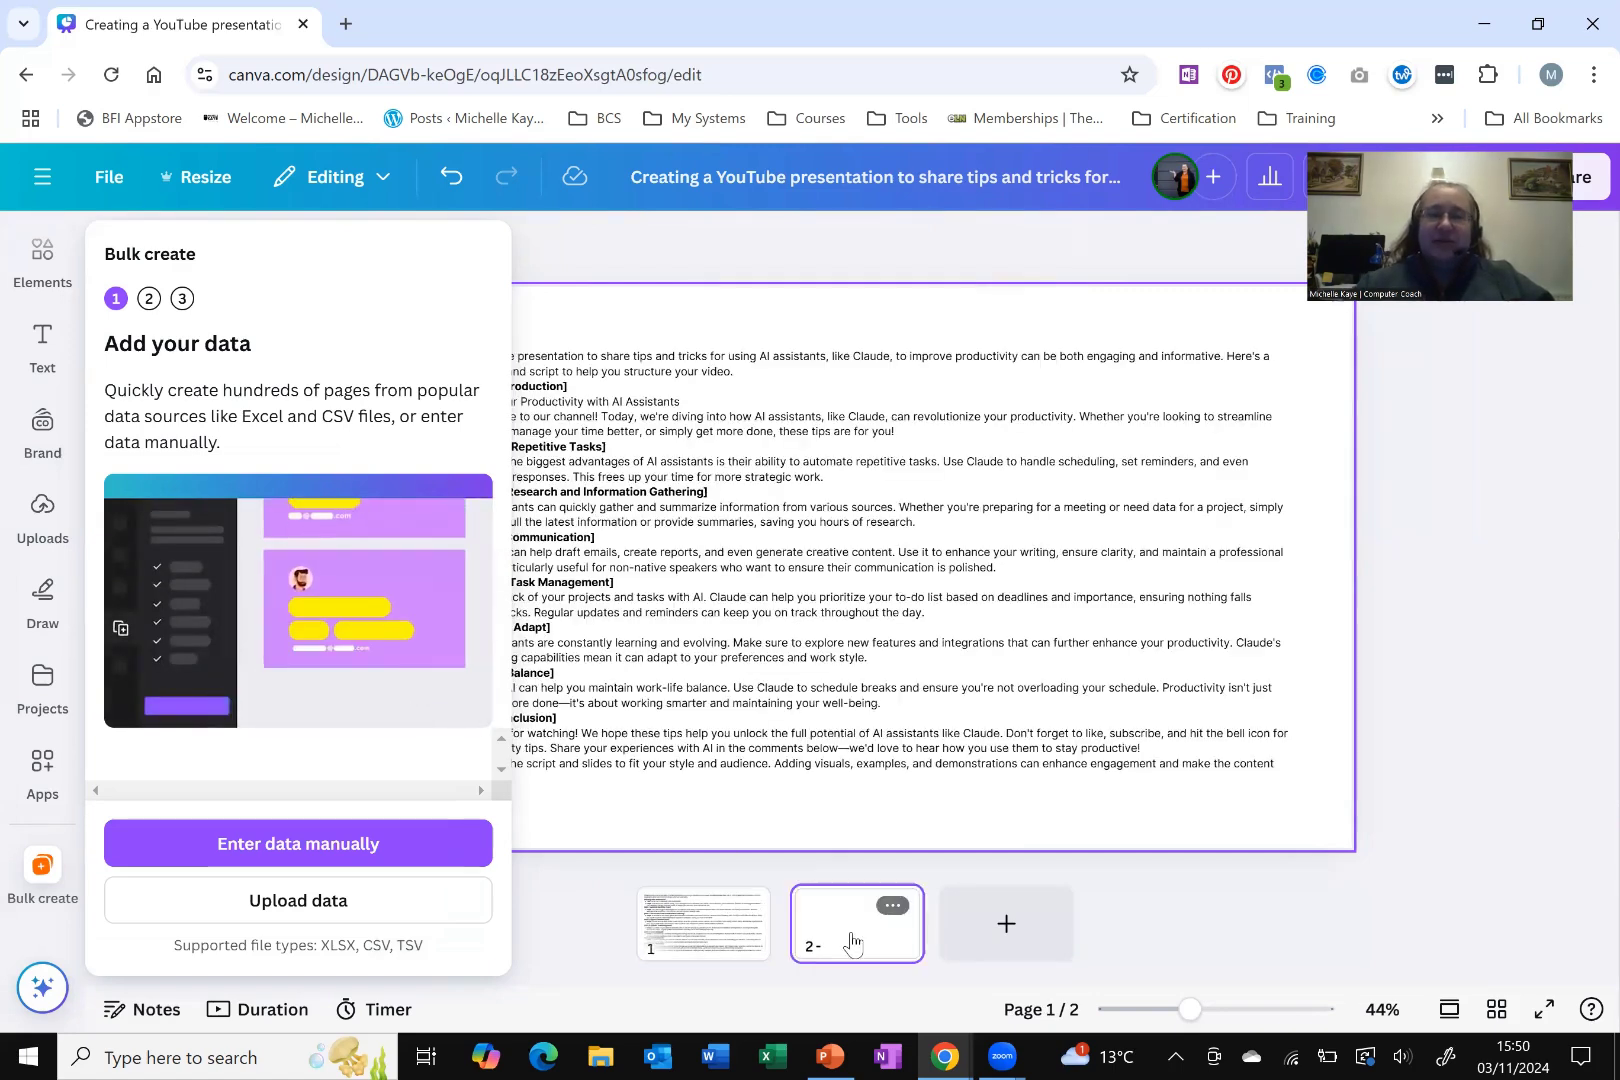
key(Delete)
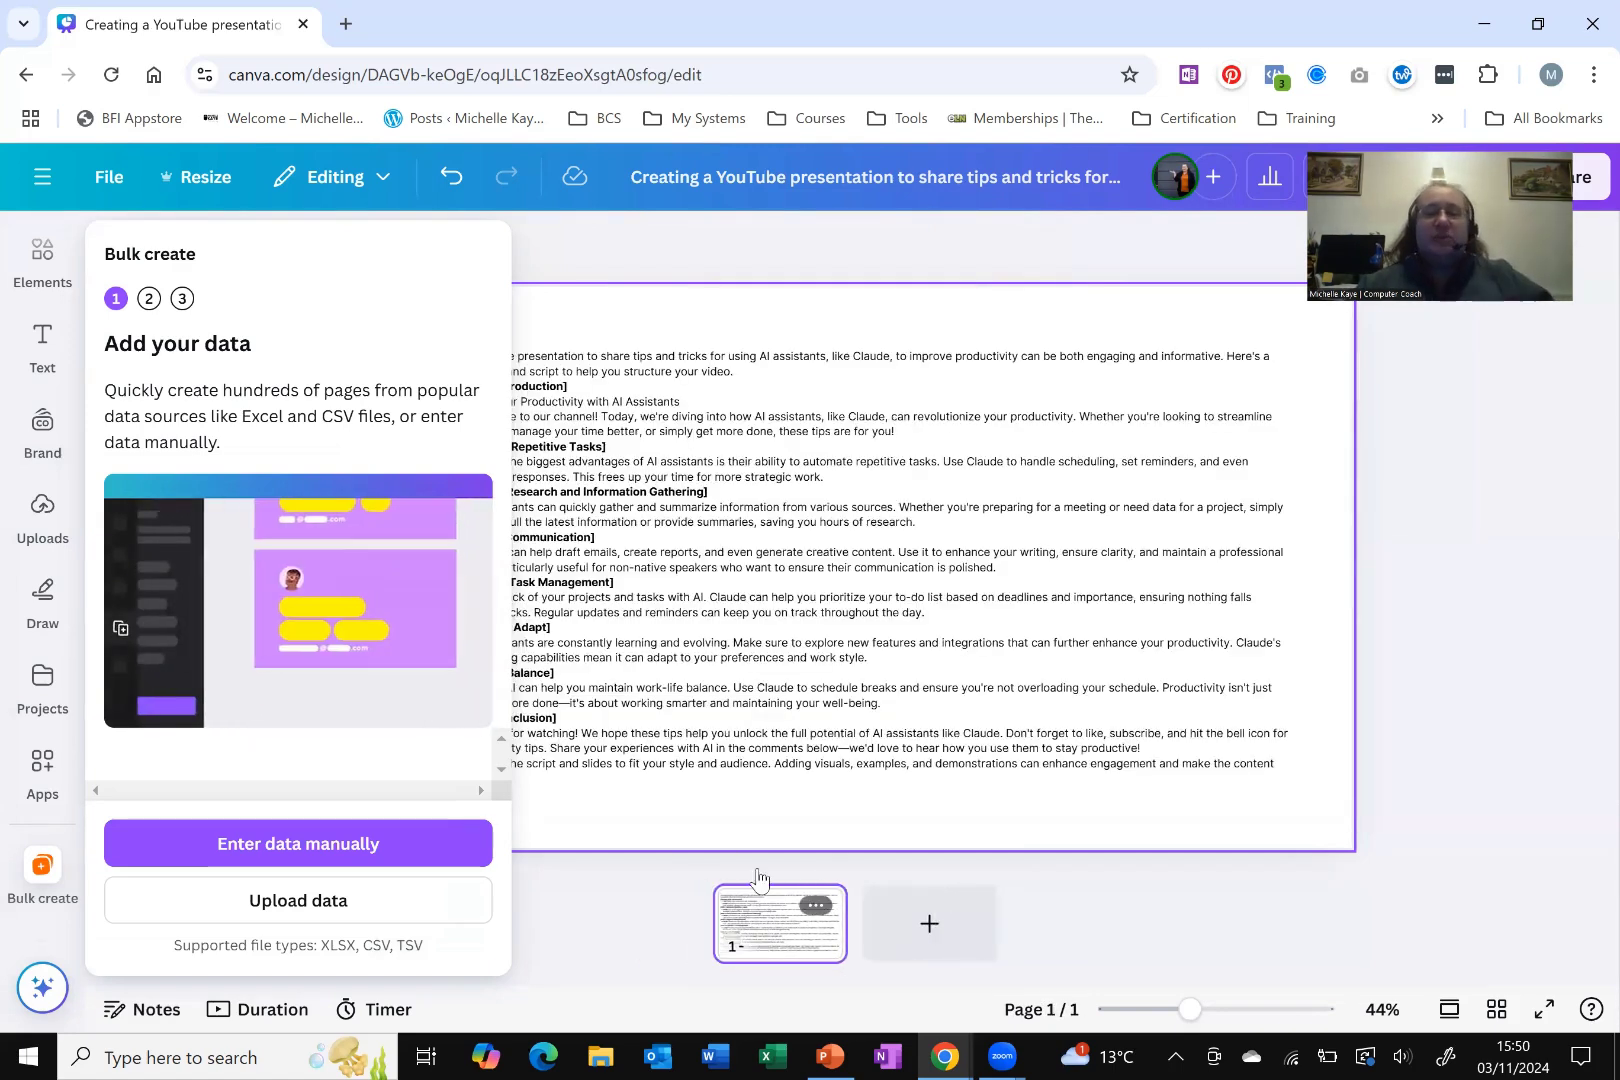
click(789, 776)
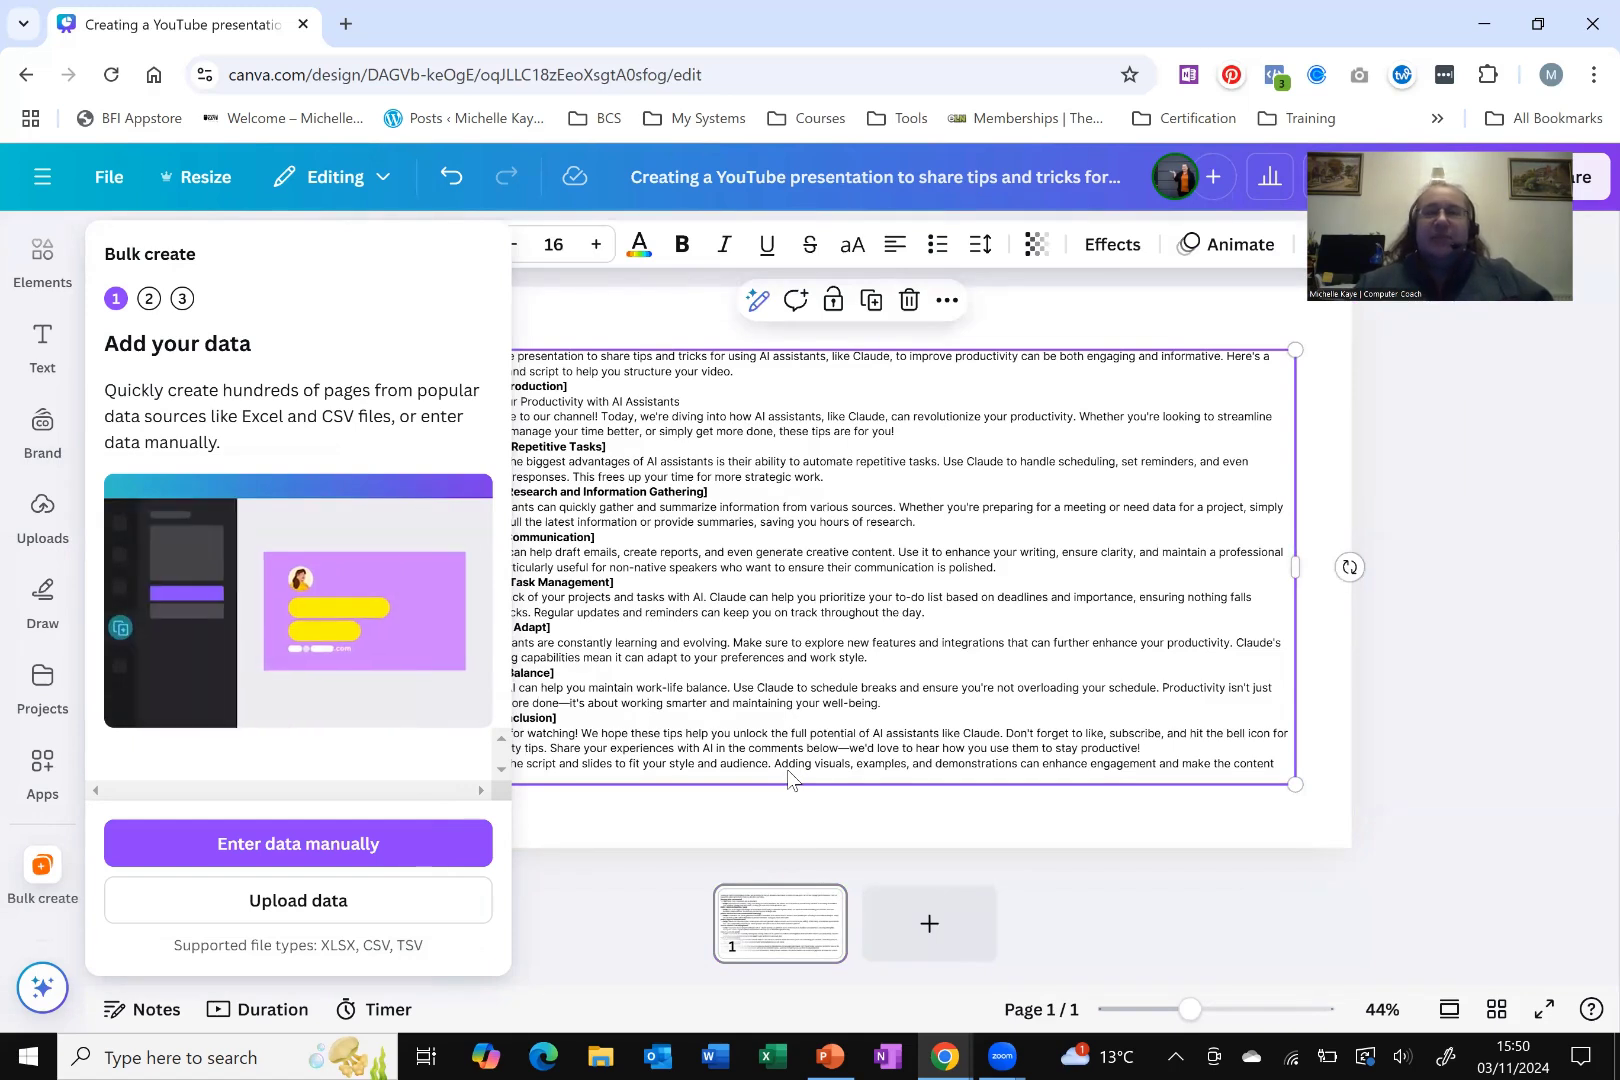
key(Delete)
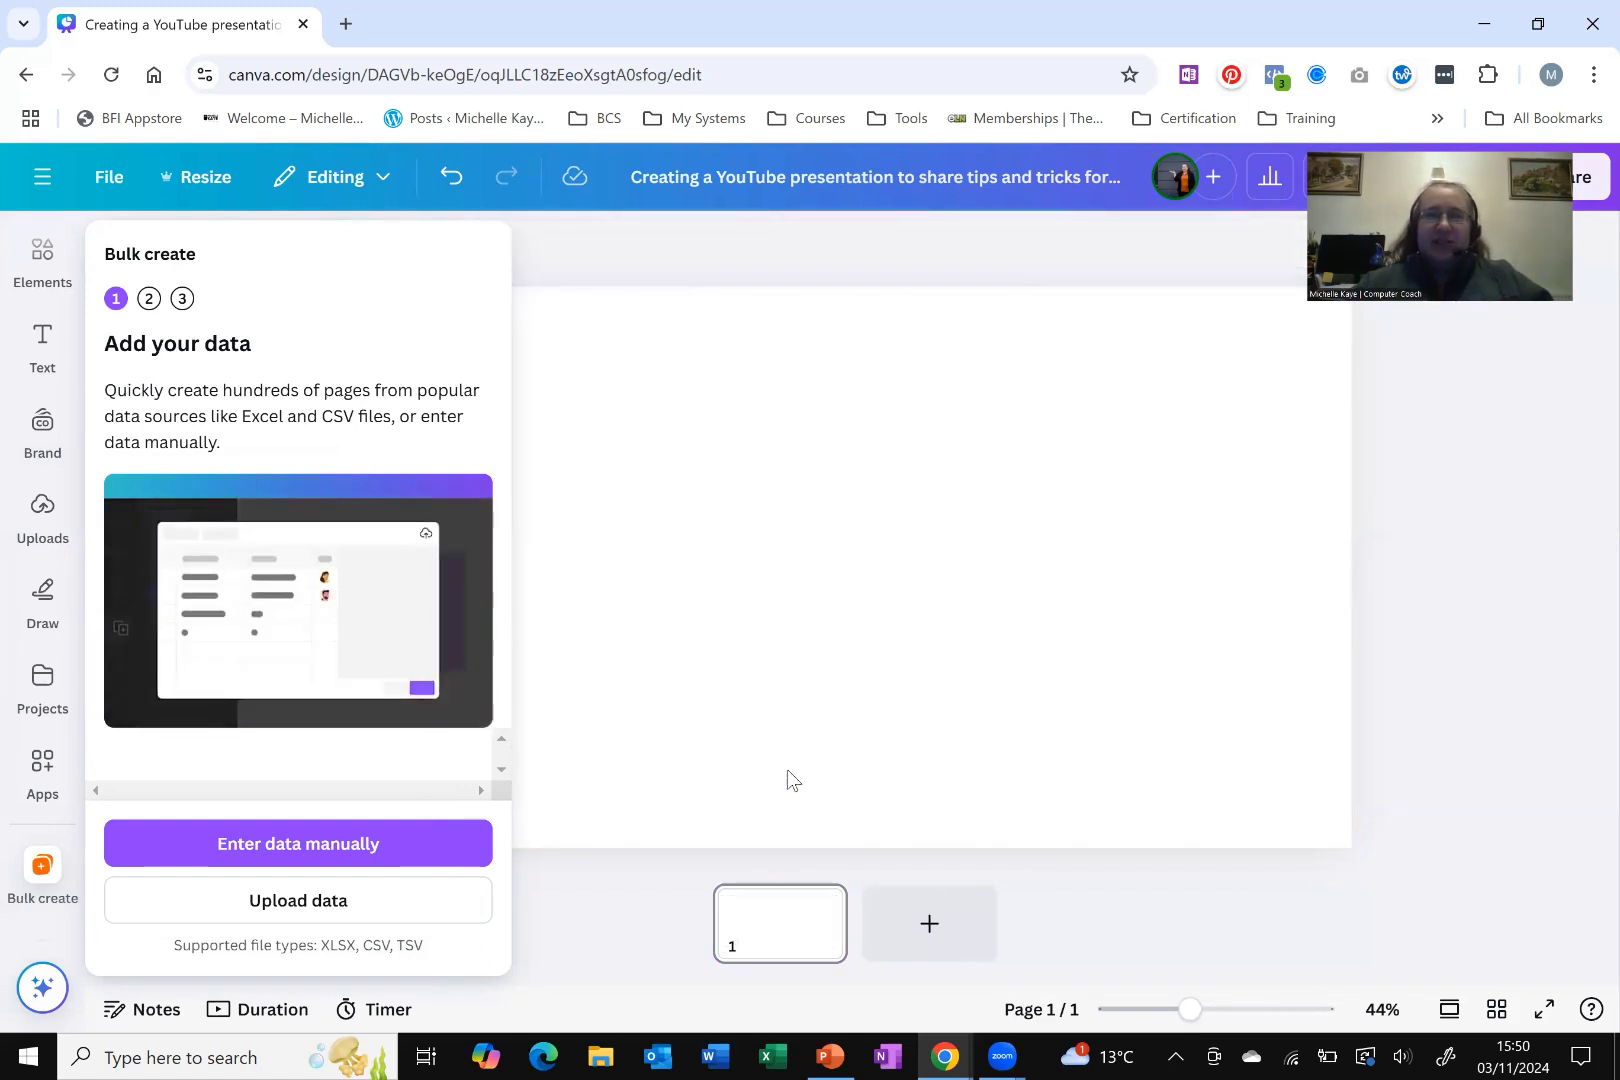
Step: Paste the slide script into a new Google Doc, then return to the Canva design
click(345, 24)
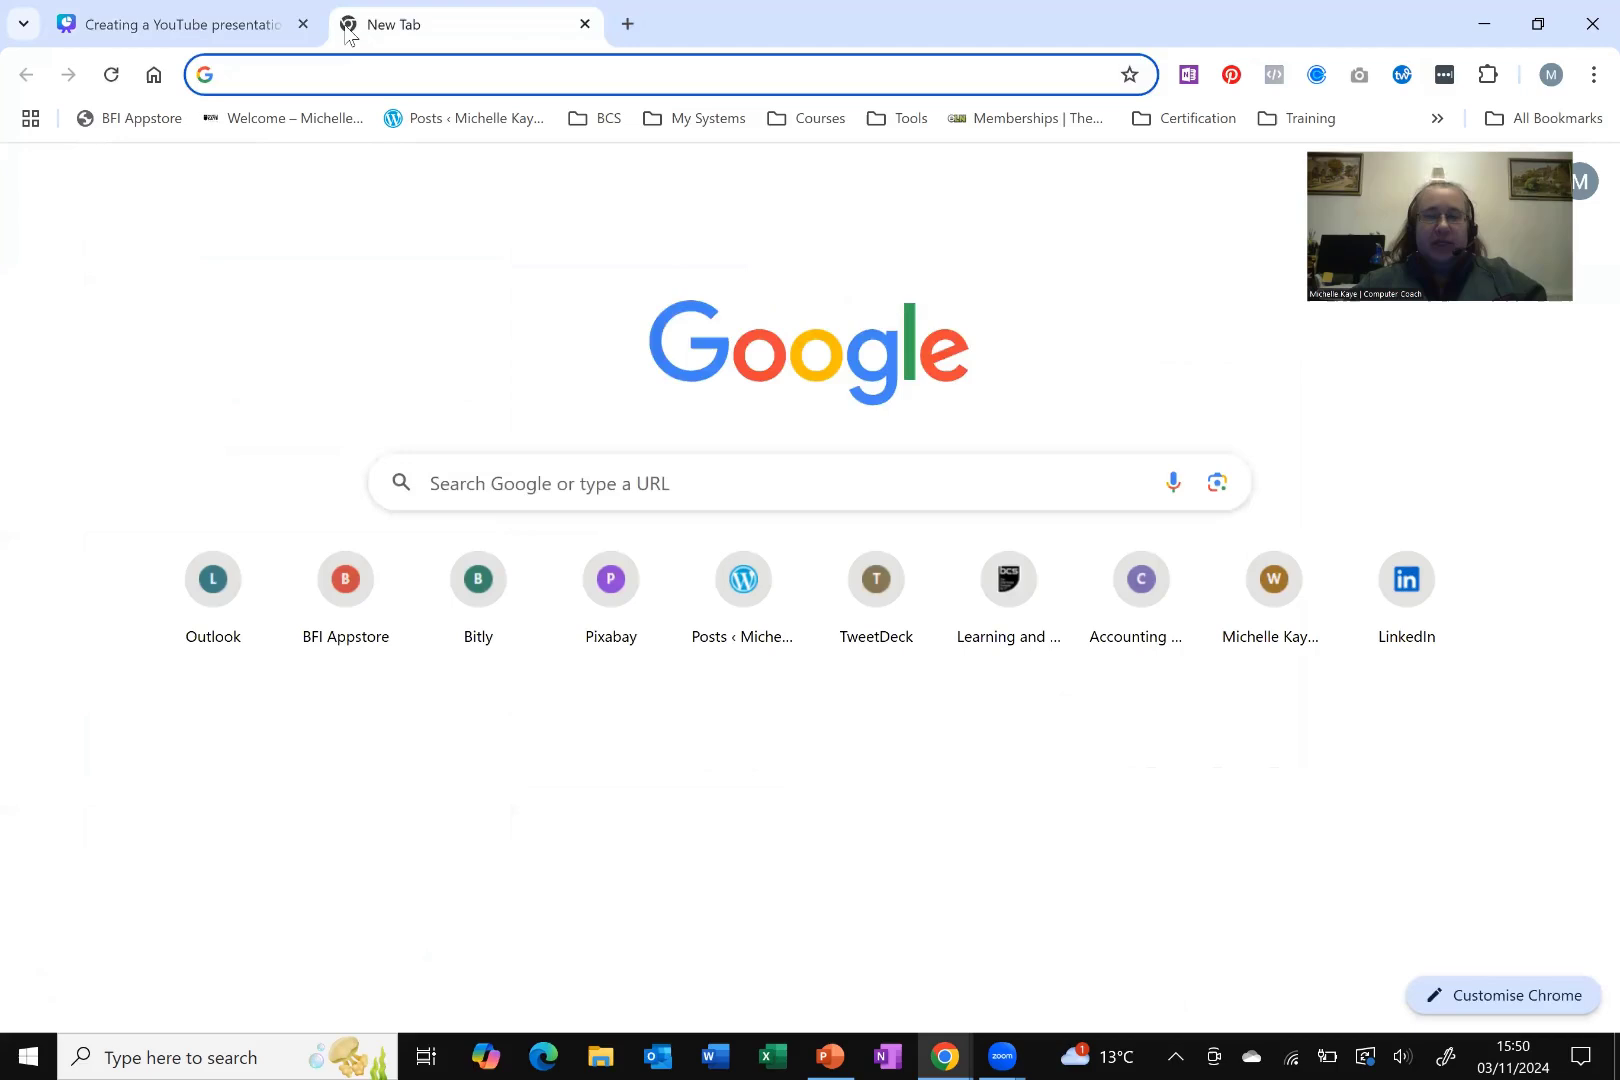
text(docs.new)
key(Return)
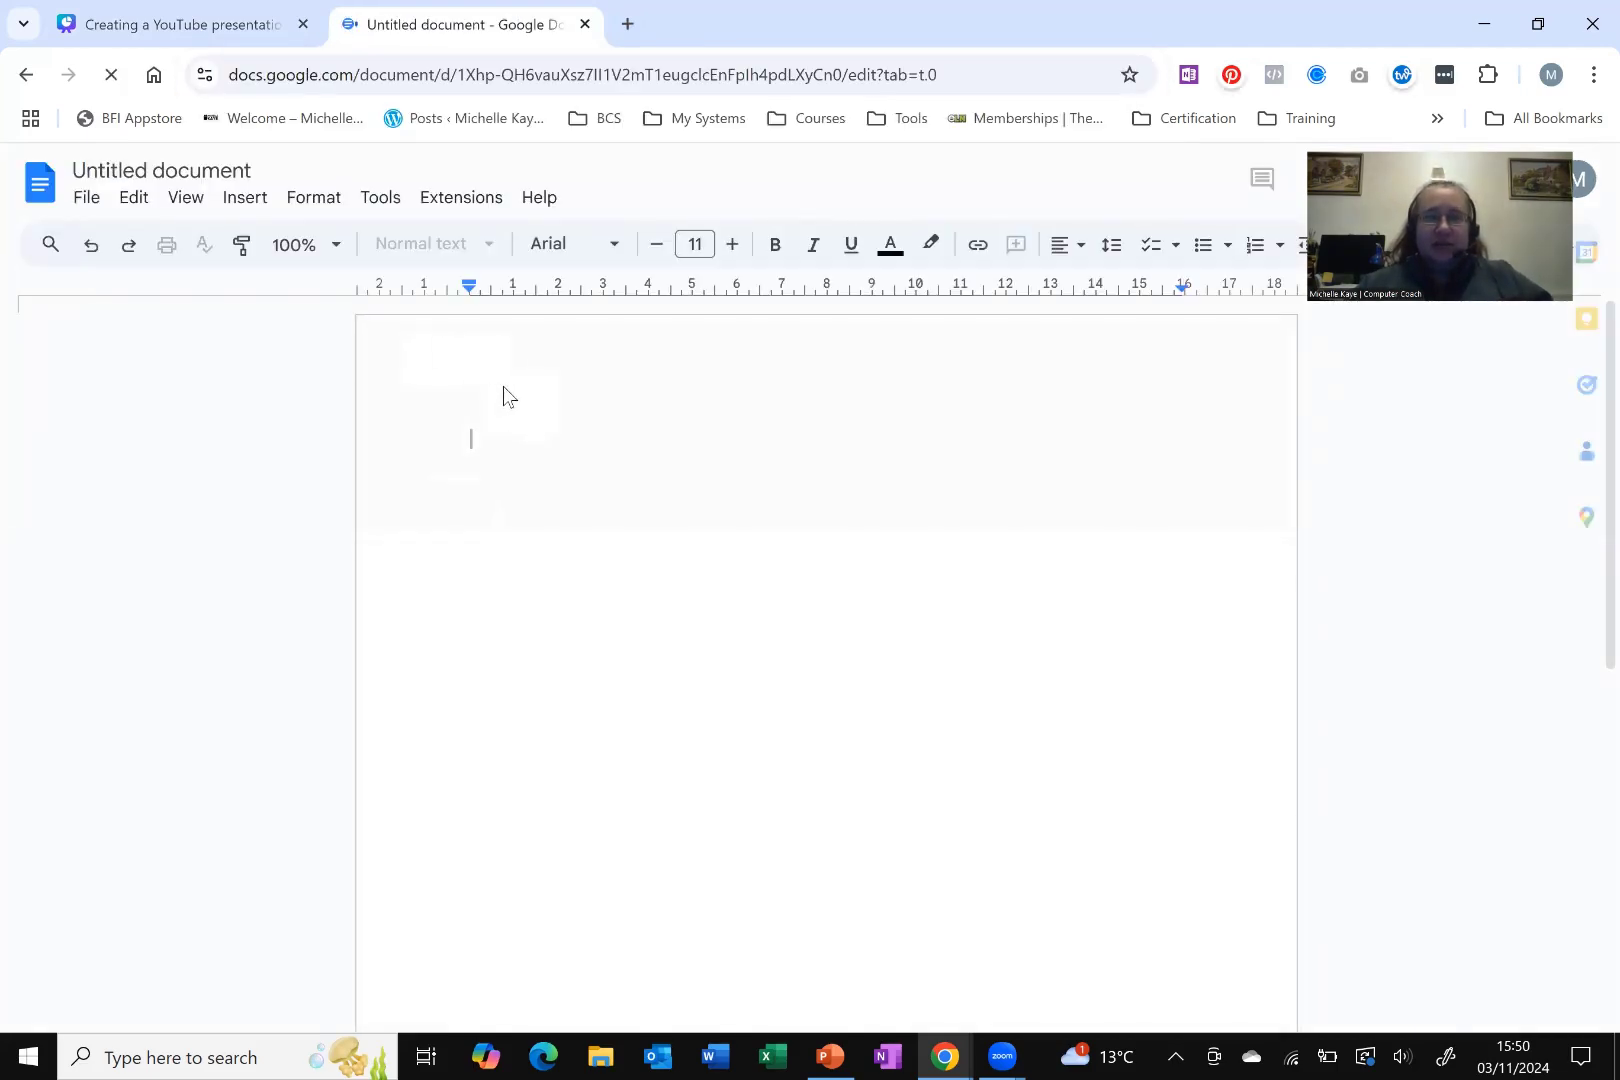
key(ctrl+v)
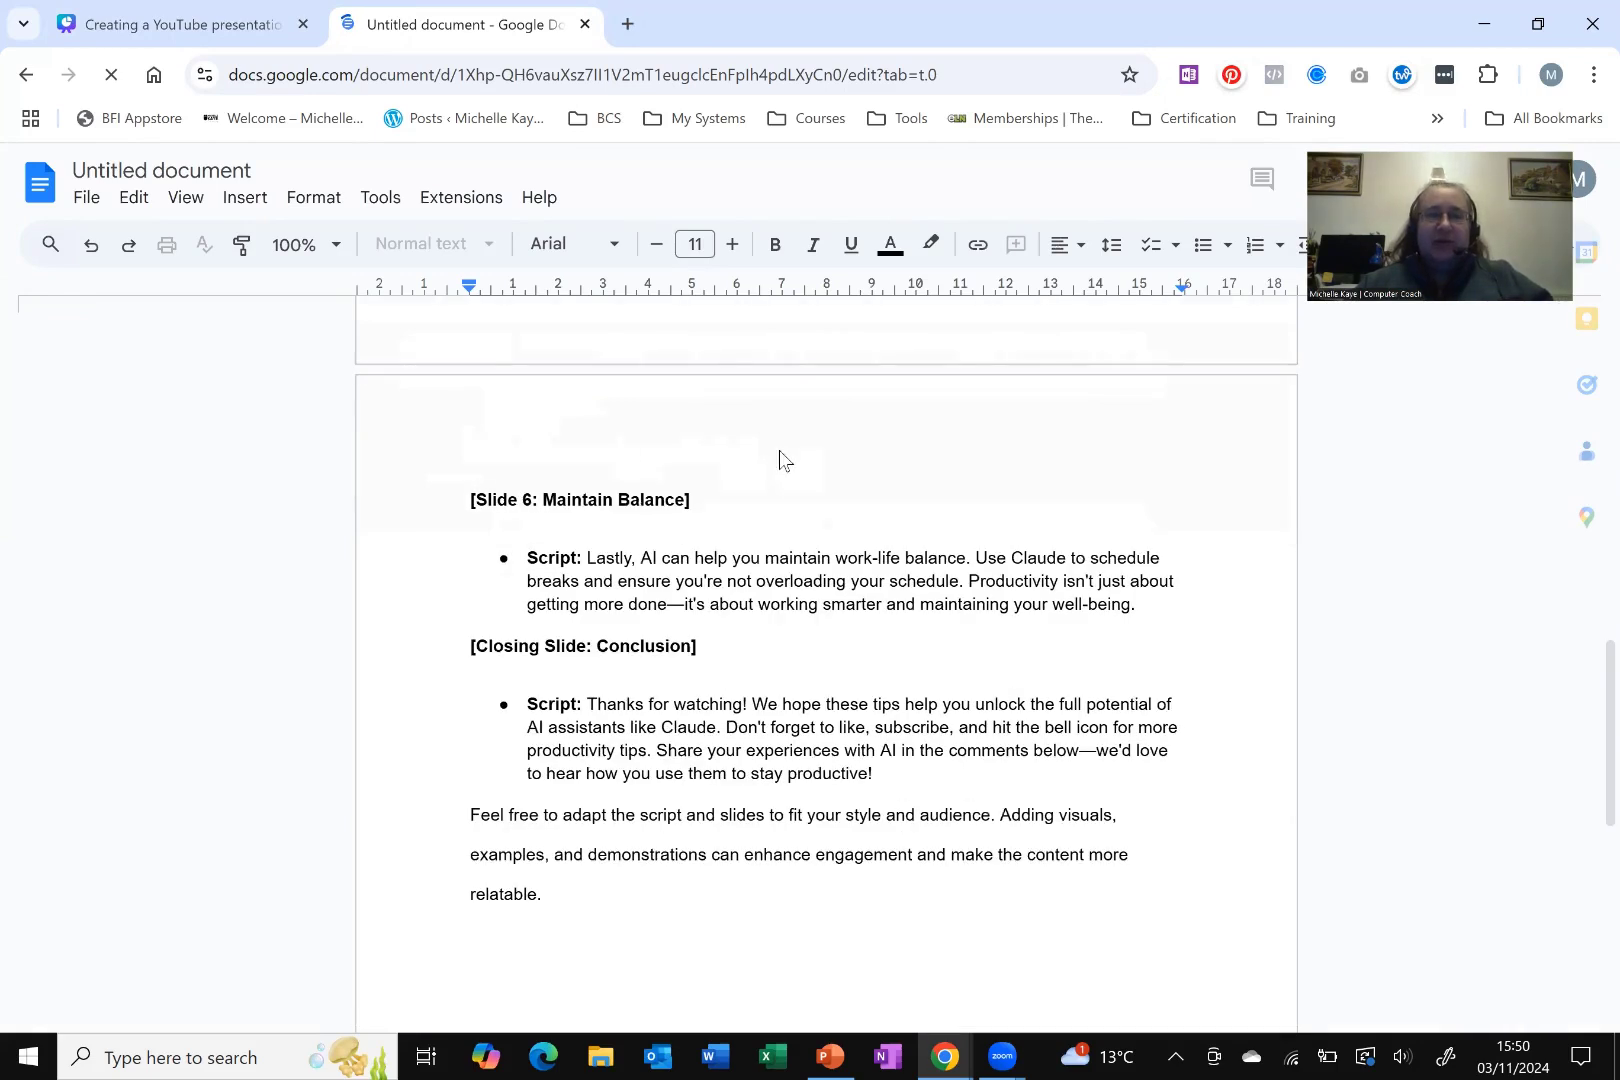
scroll(980, 387, up, 2)
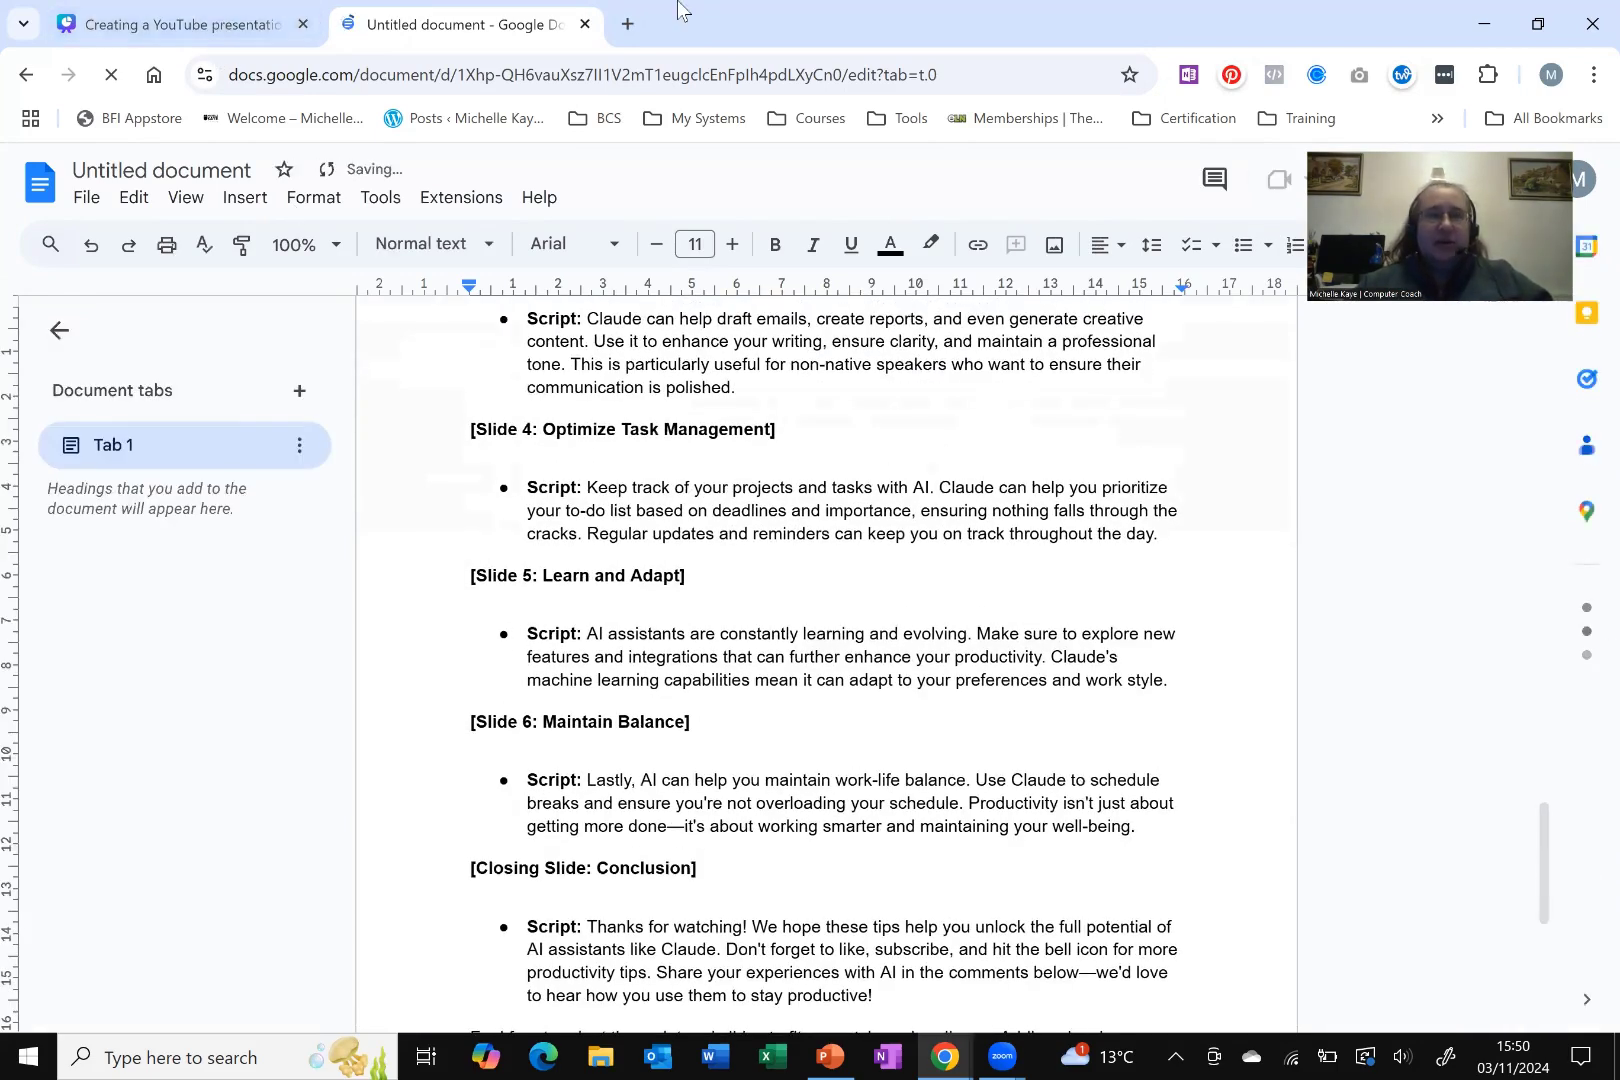
scroll(578, 345, up, 15)
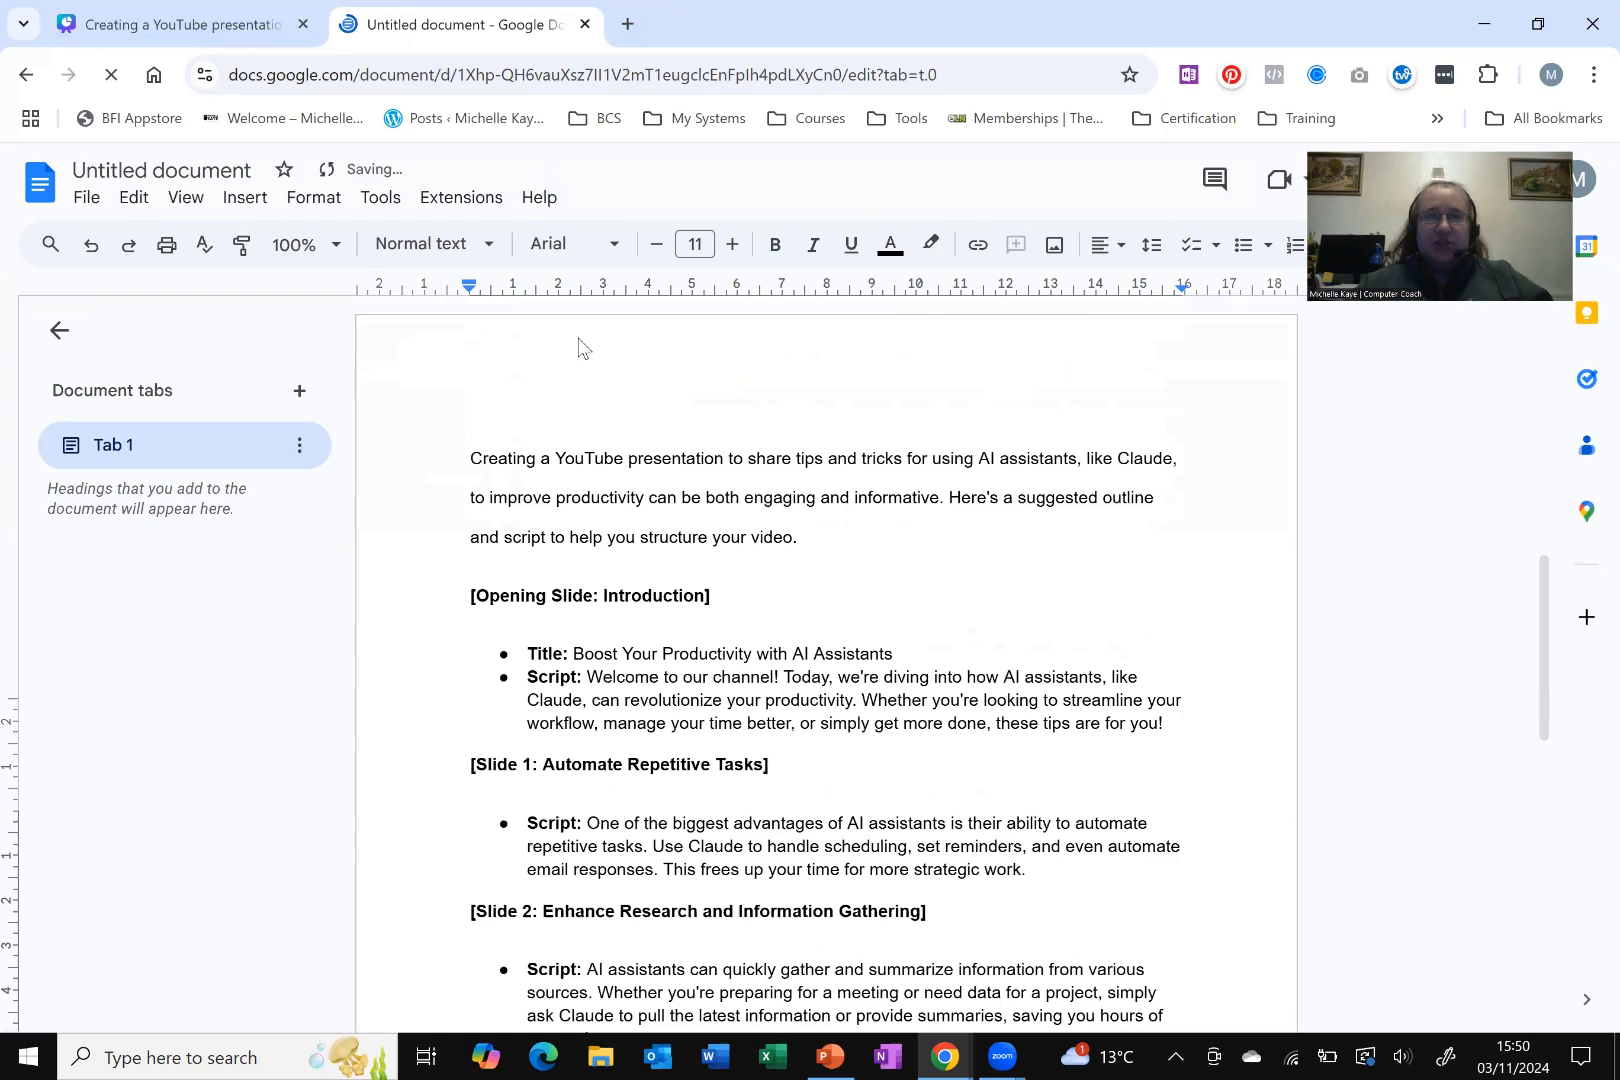
click(229, 30)
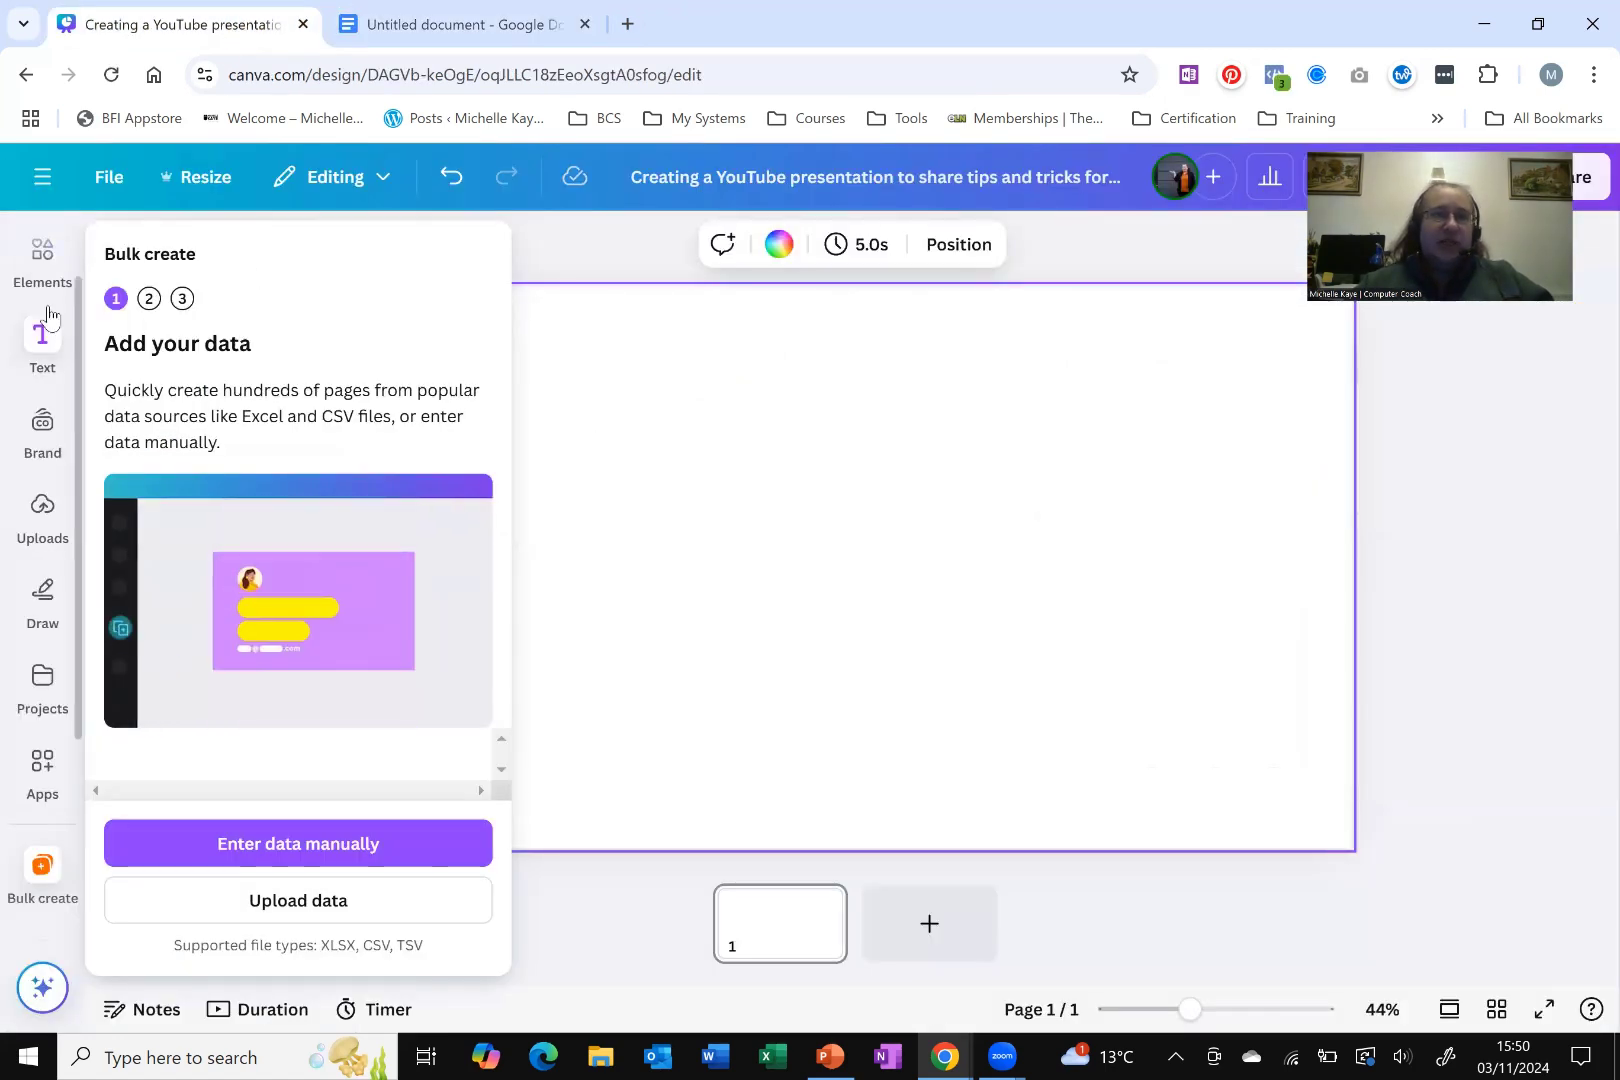
Step: Add a Heading text box and move it toward the slide's top left
click(39, 343)
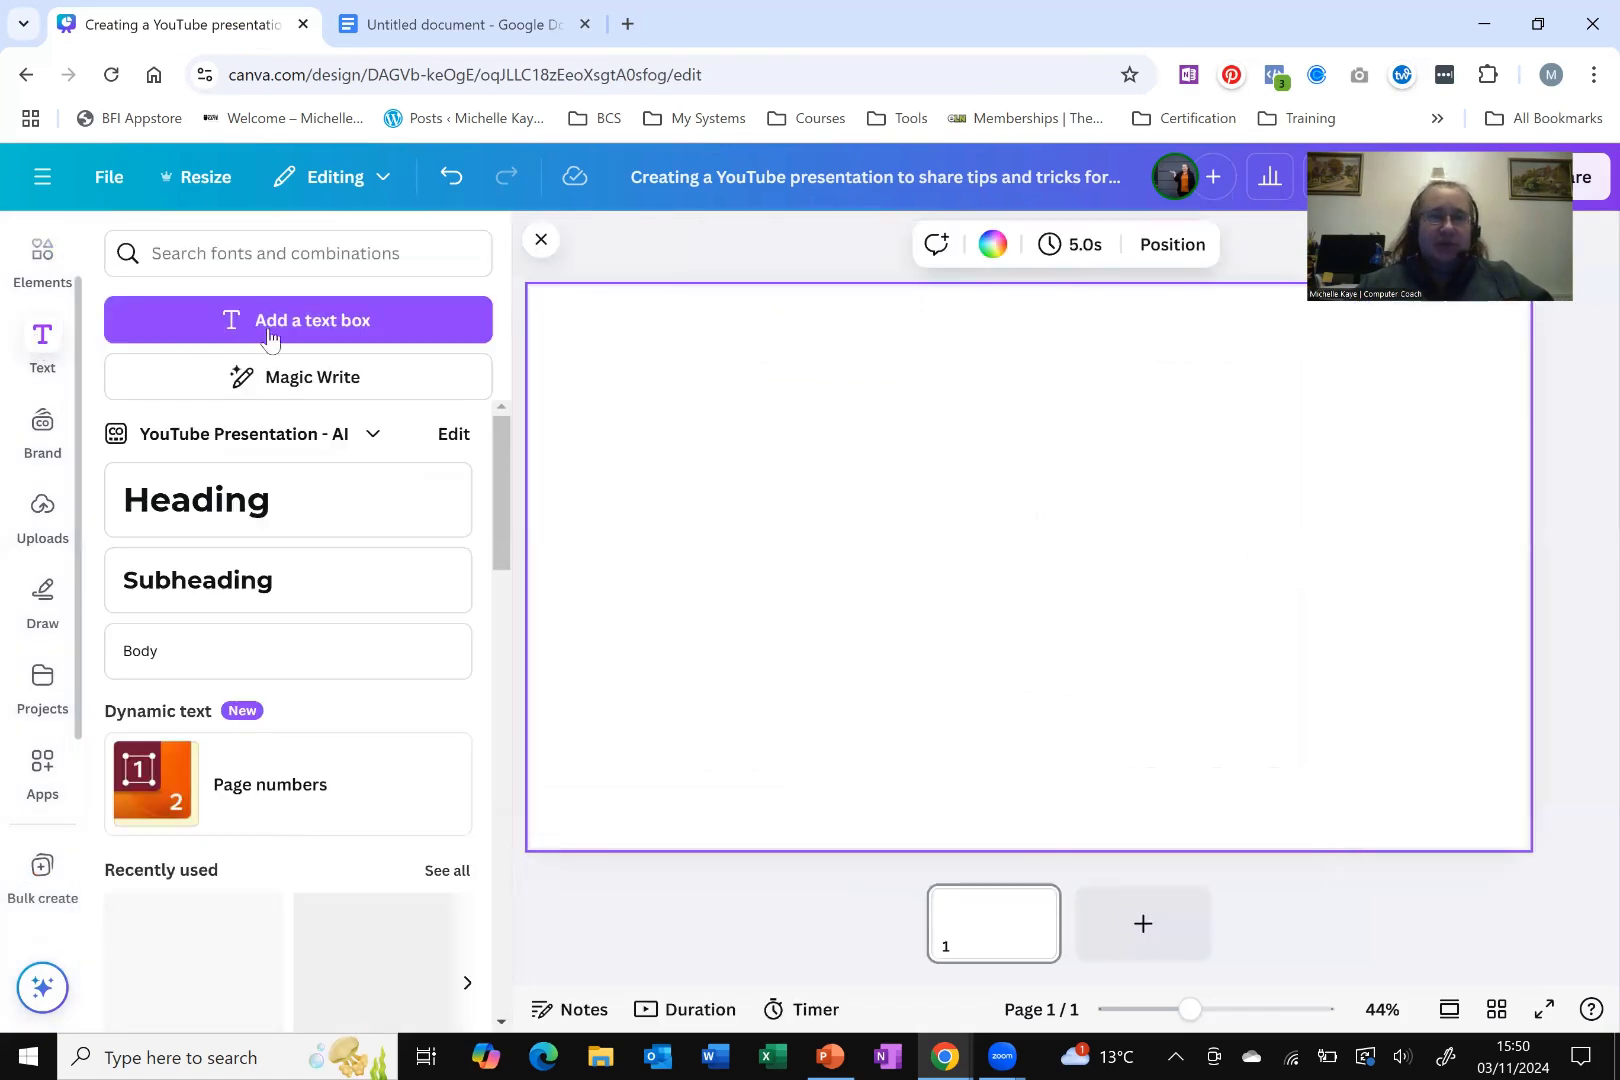
click(240, 510)
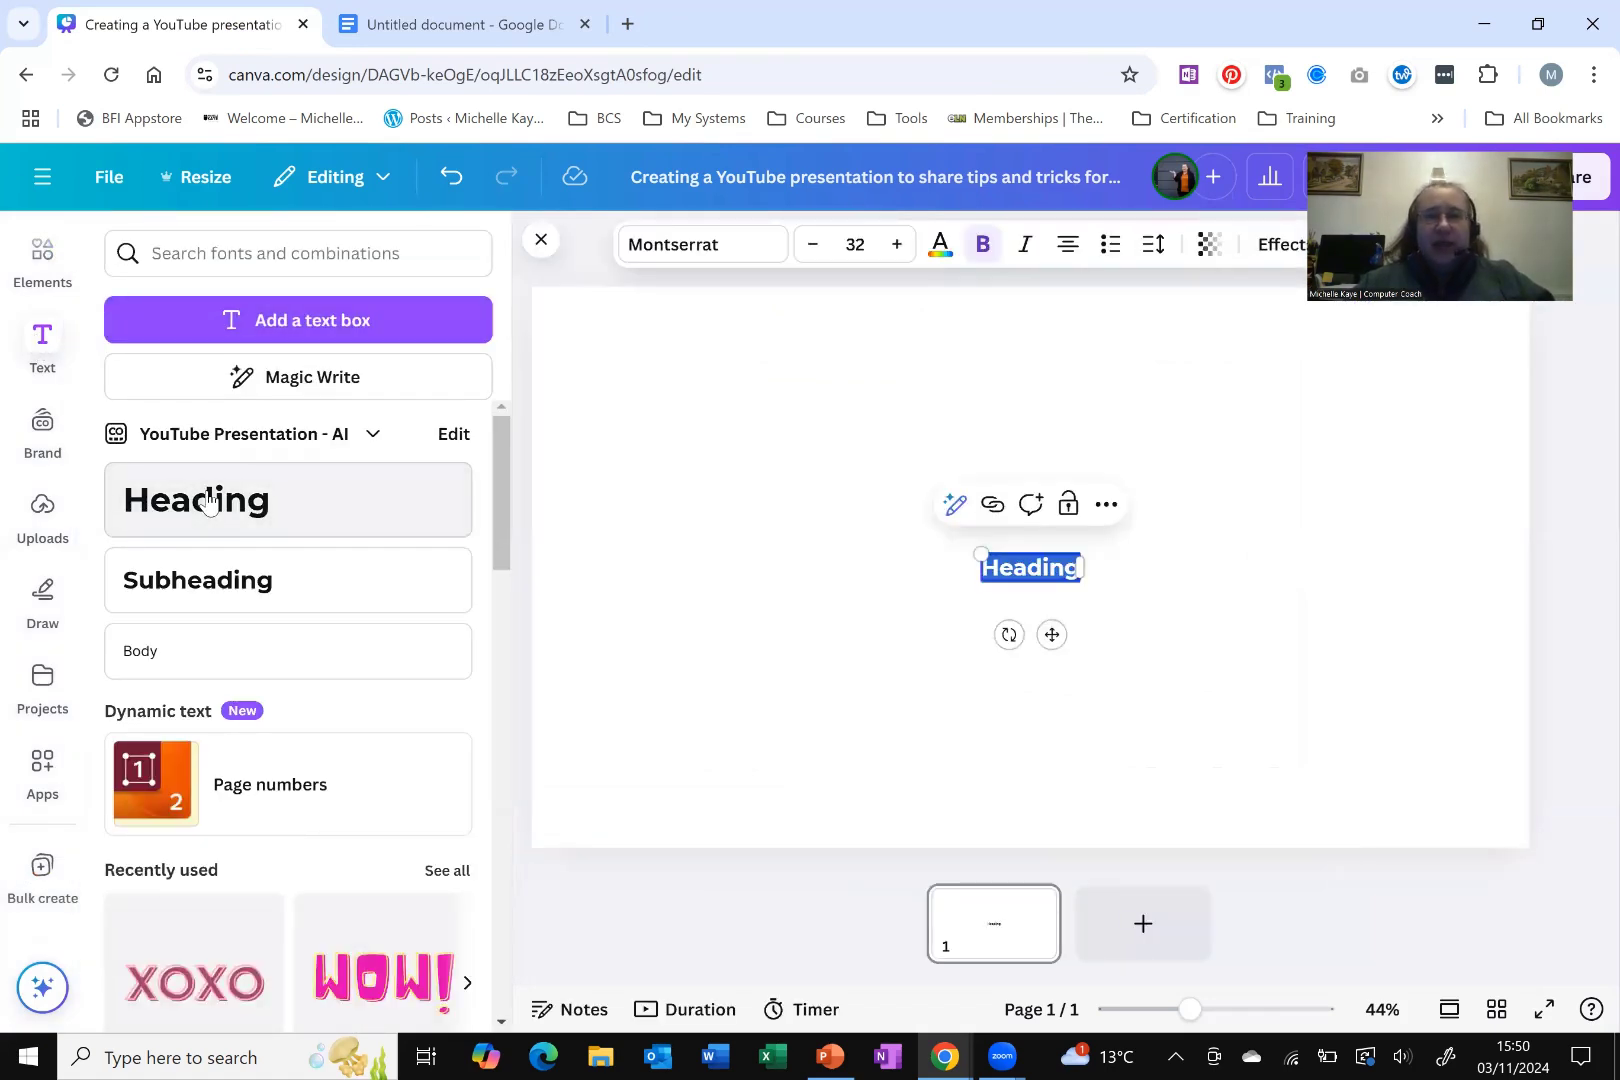
drag(1051, 634, 723, 464)
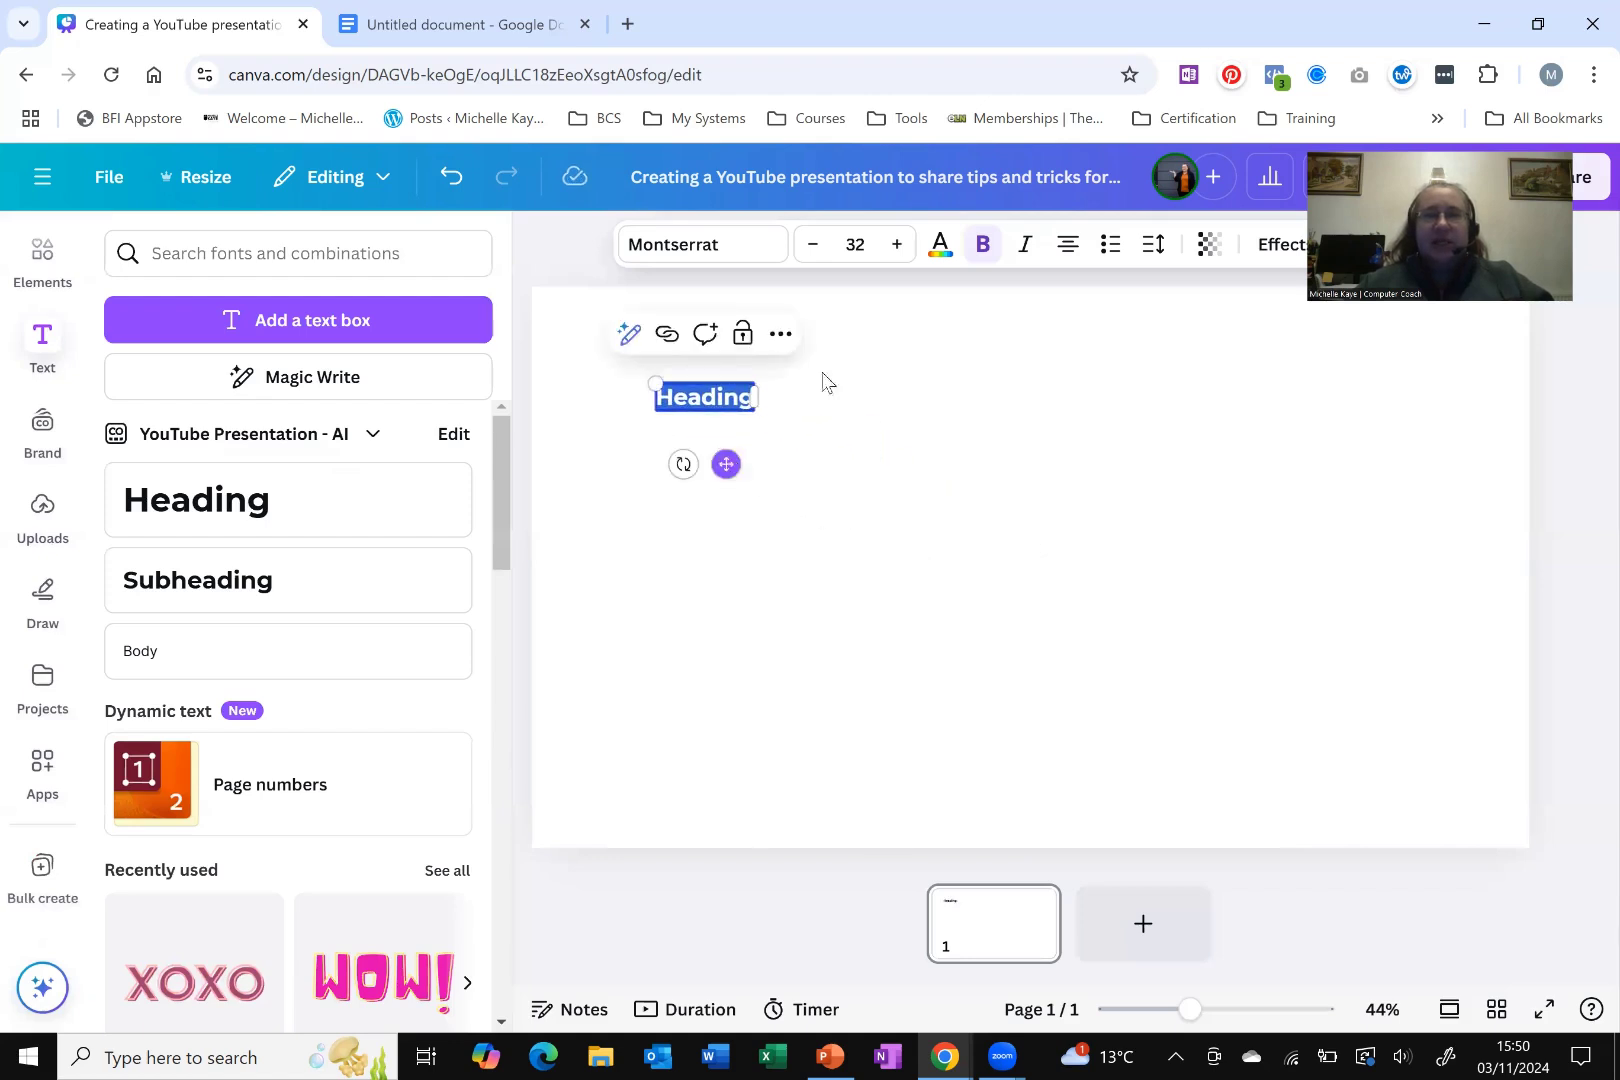
click(862, 270)
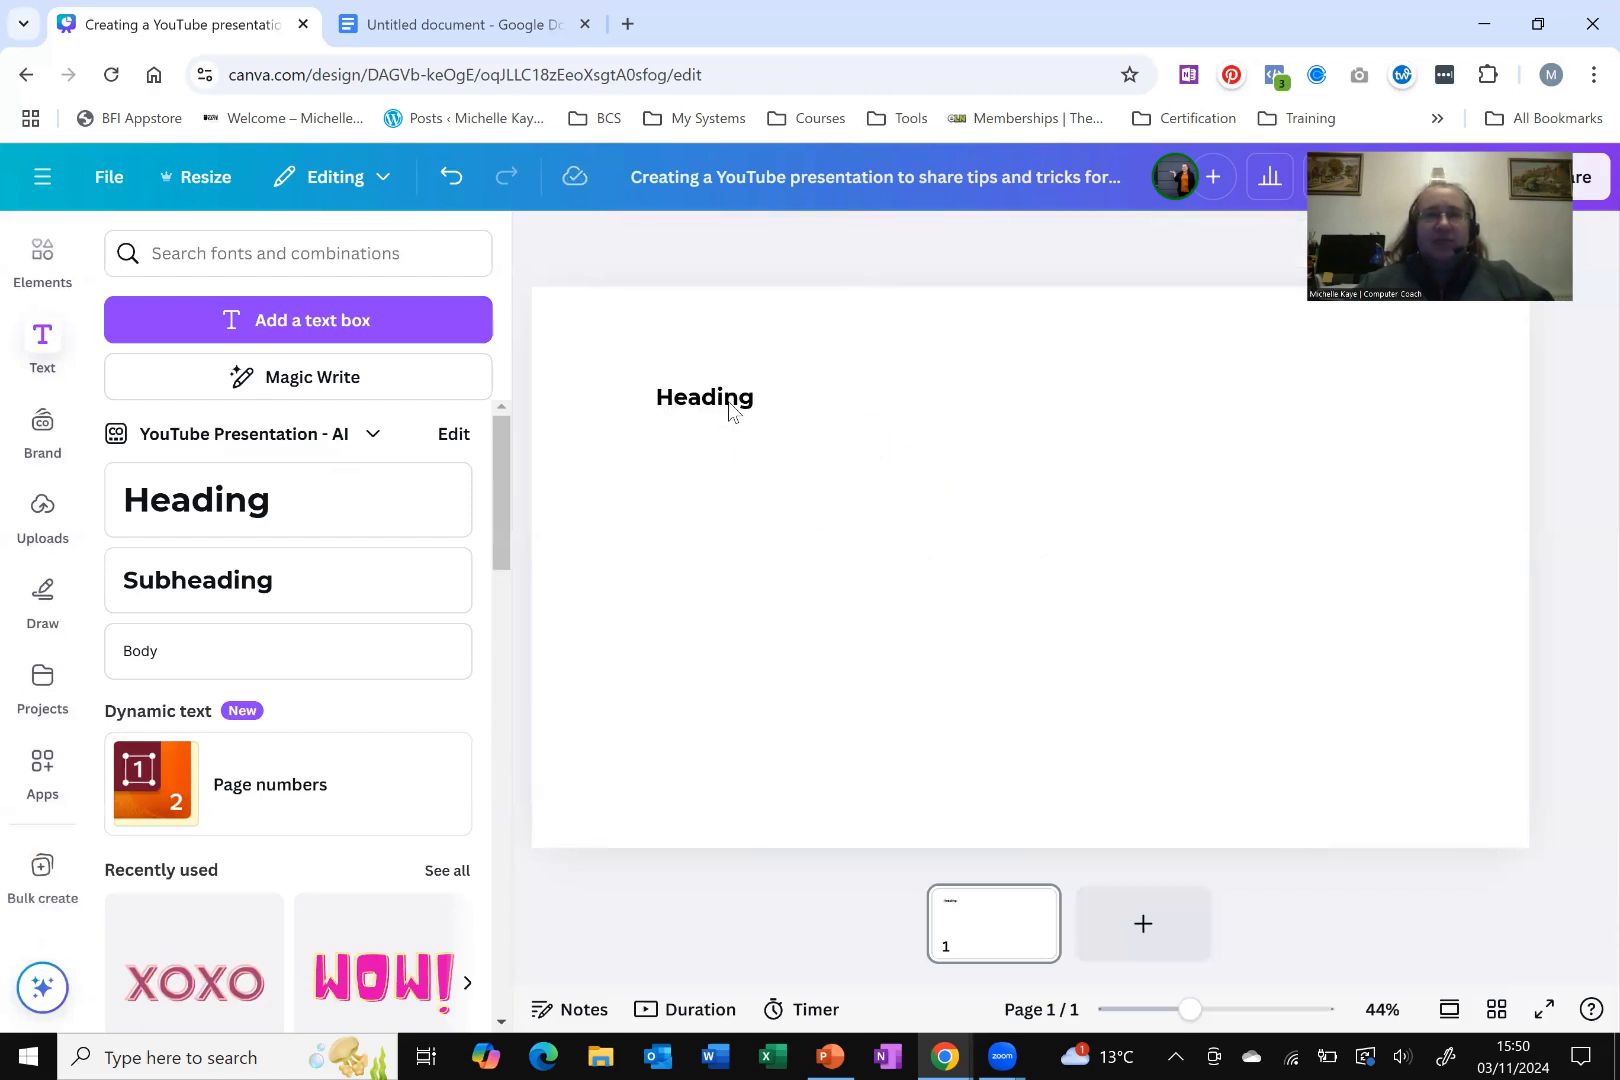
Step: Set the heading's font size to 60, nudge it right, and bring up the feature search
click(730, 410)
click(853, 245)
text(60)
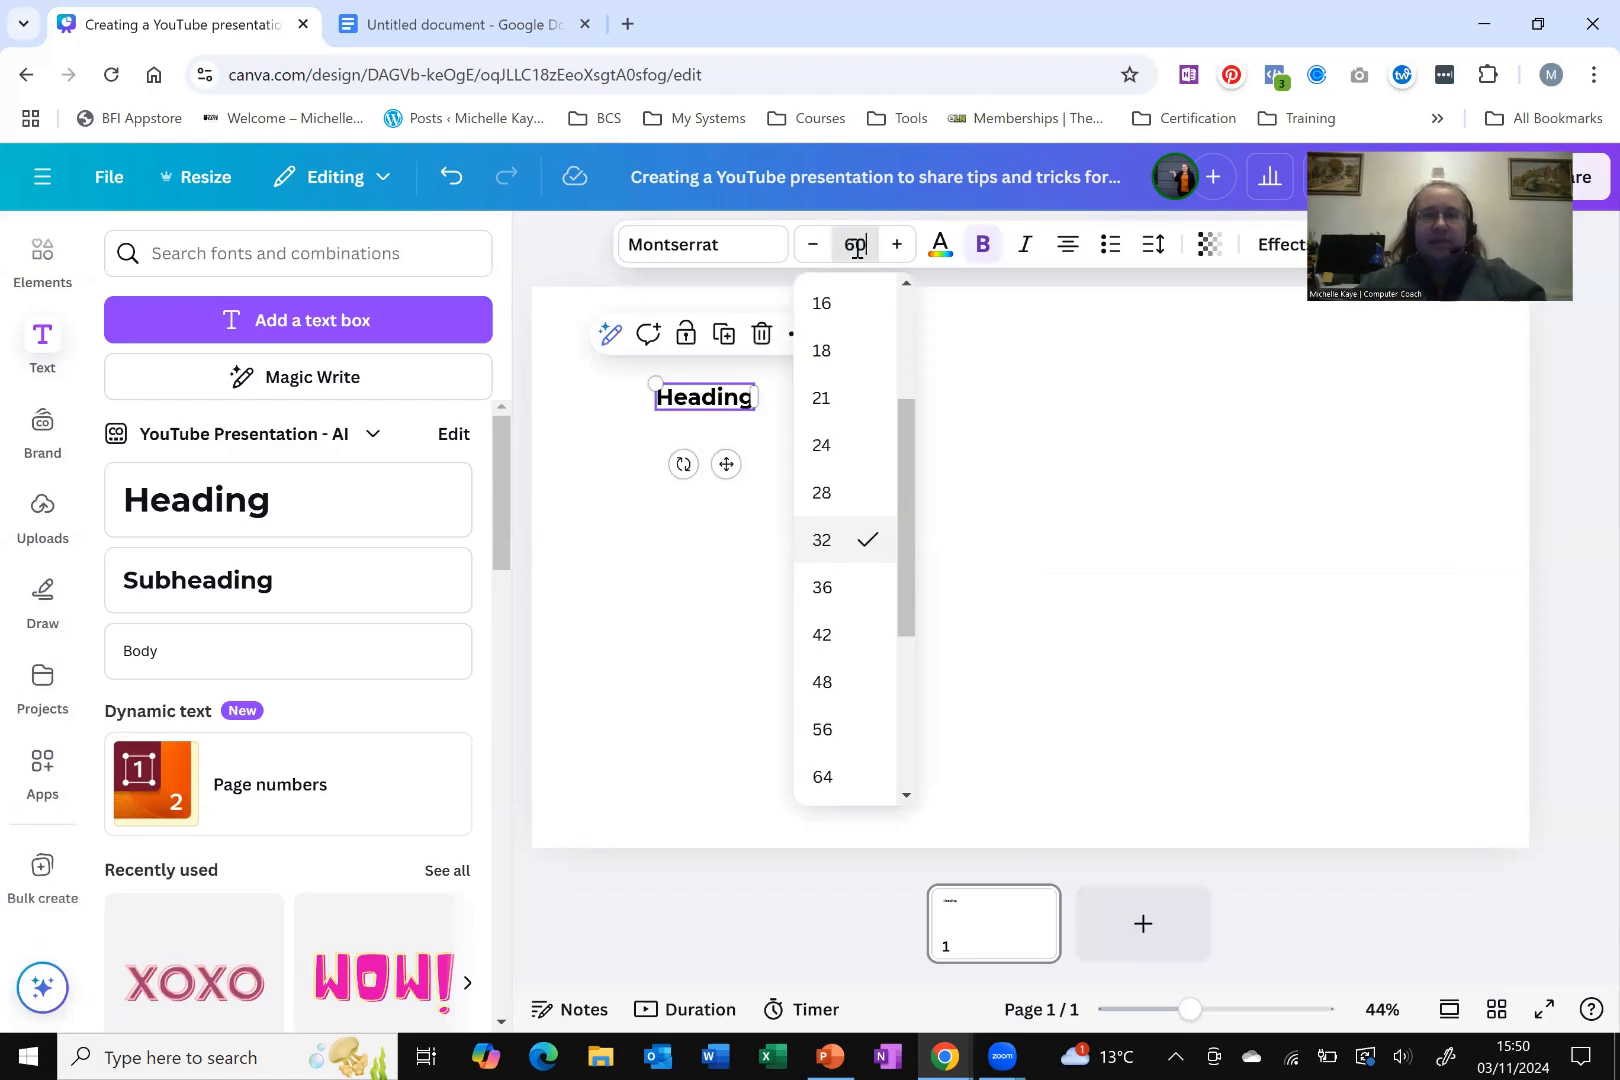
key(Return)
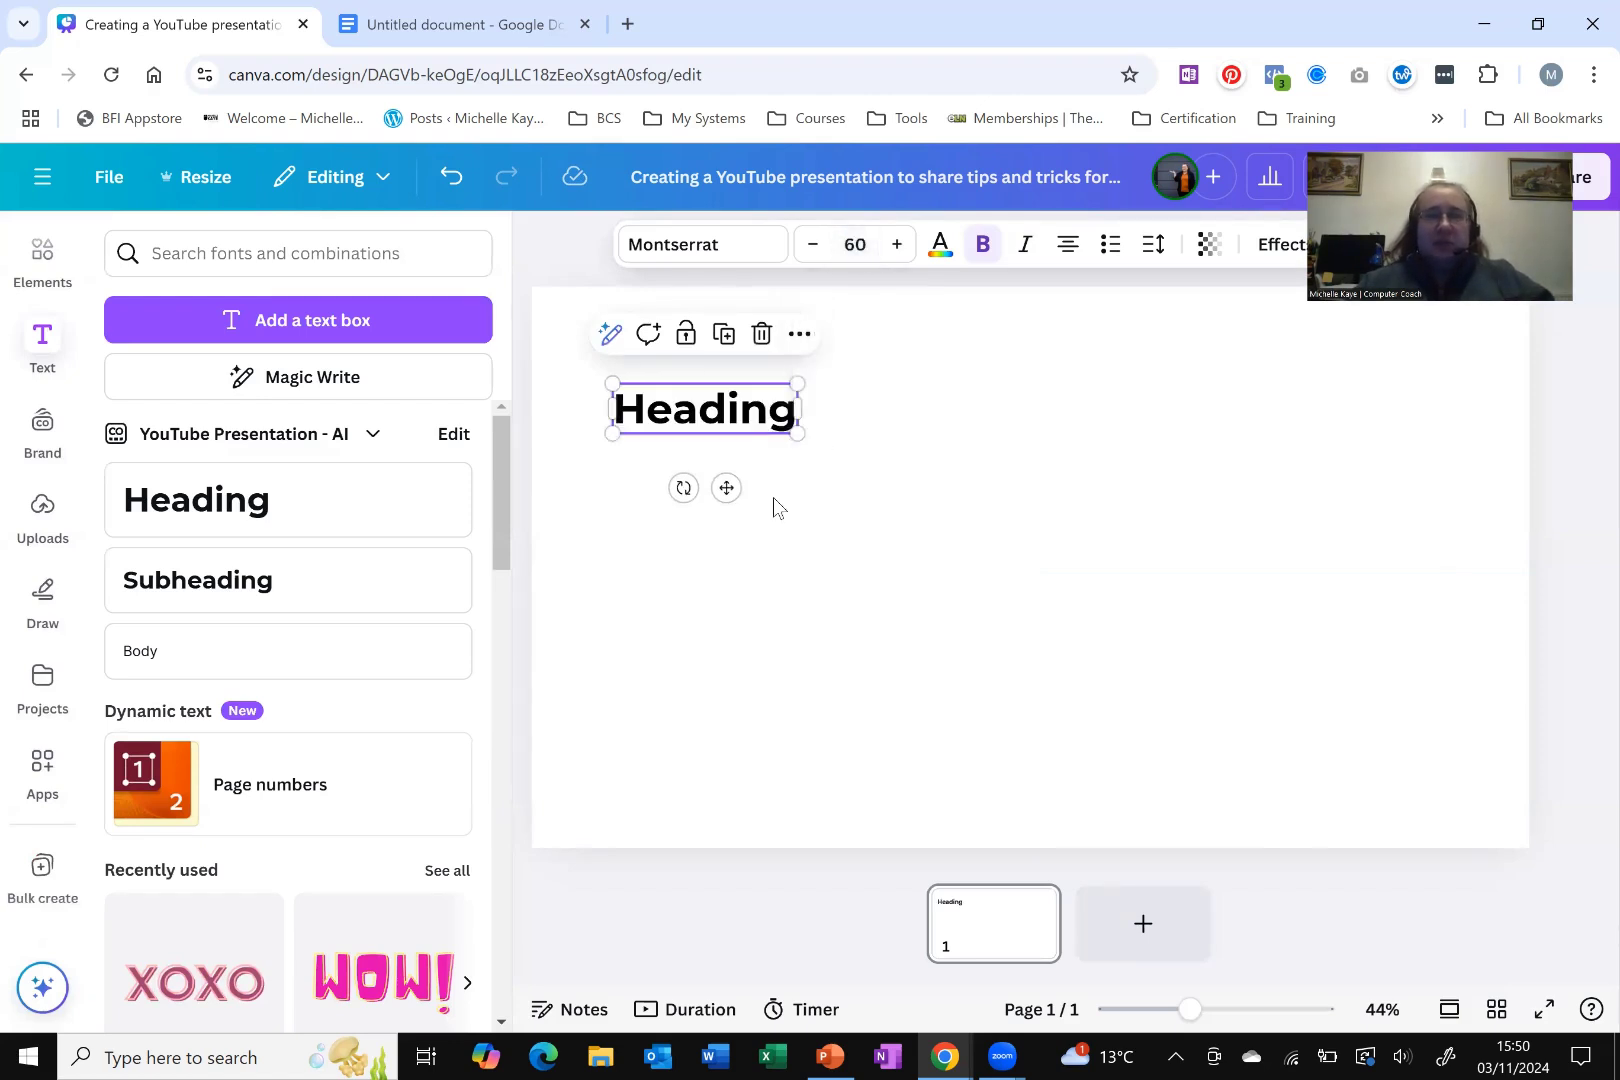
drag(726, 487, 760, 486)
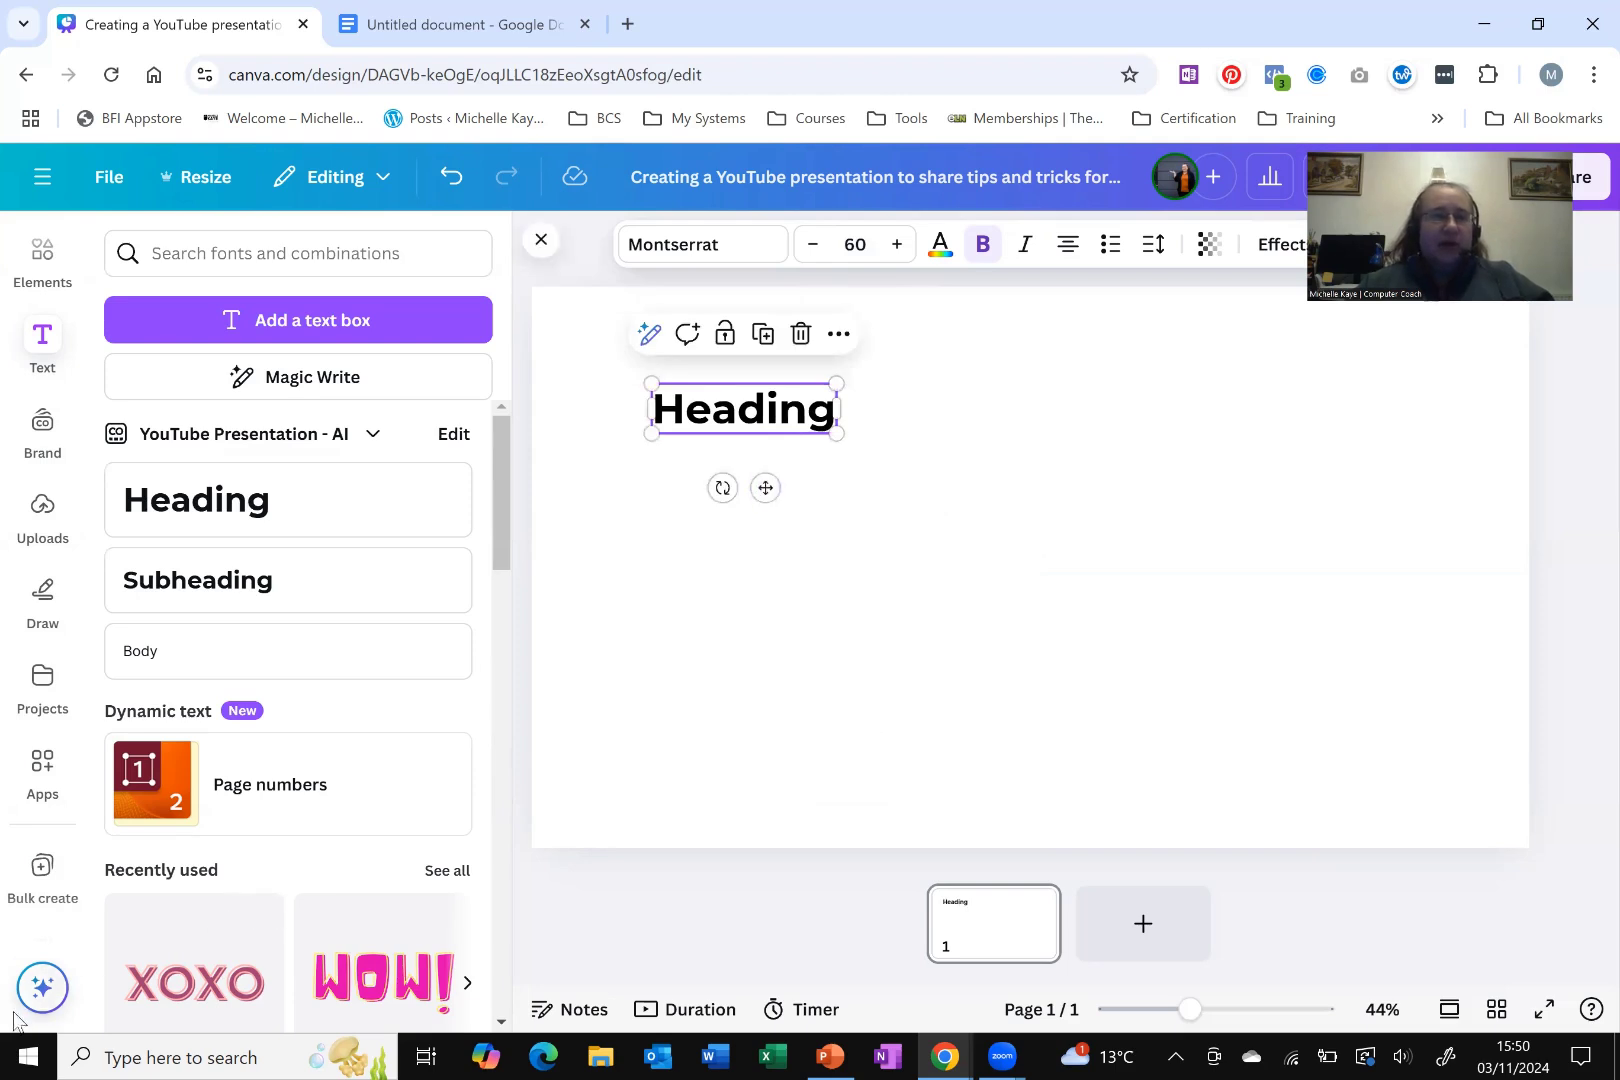
click(40, 985)
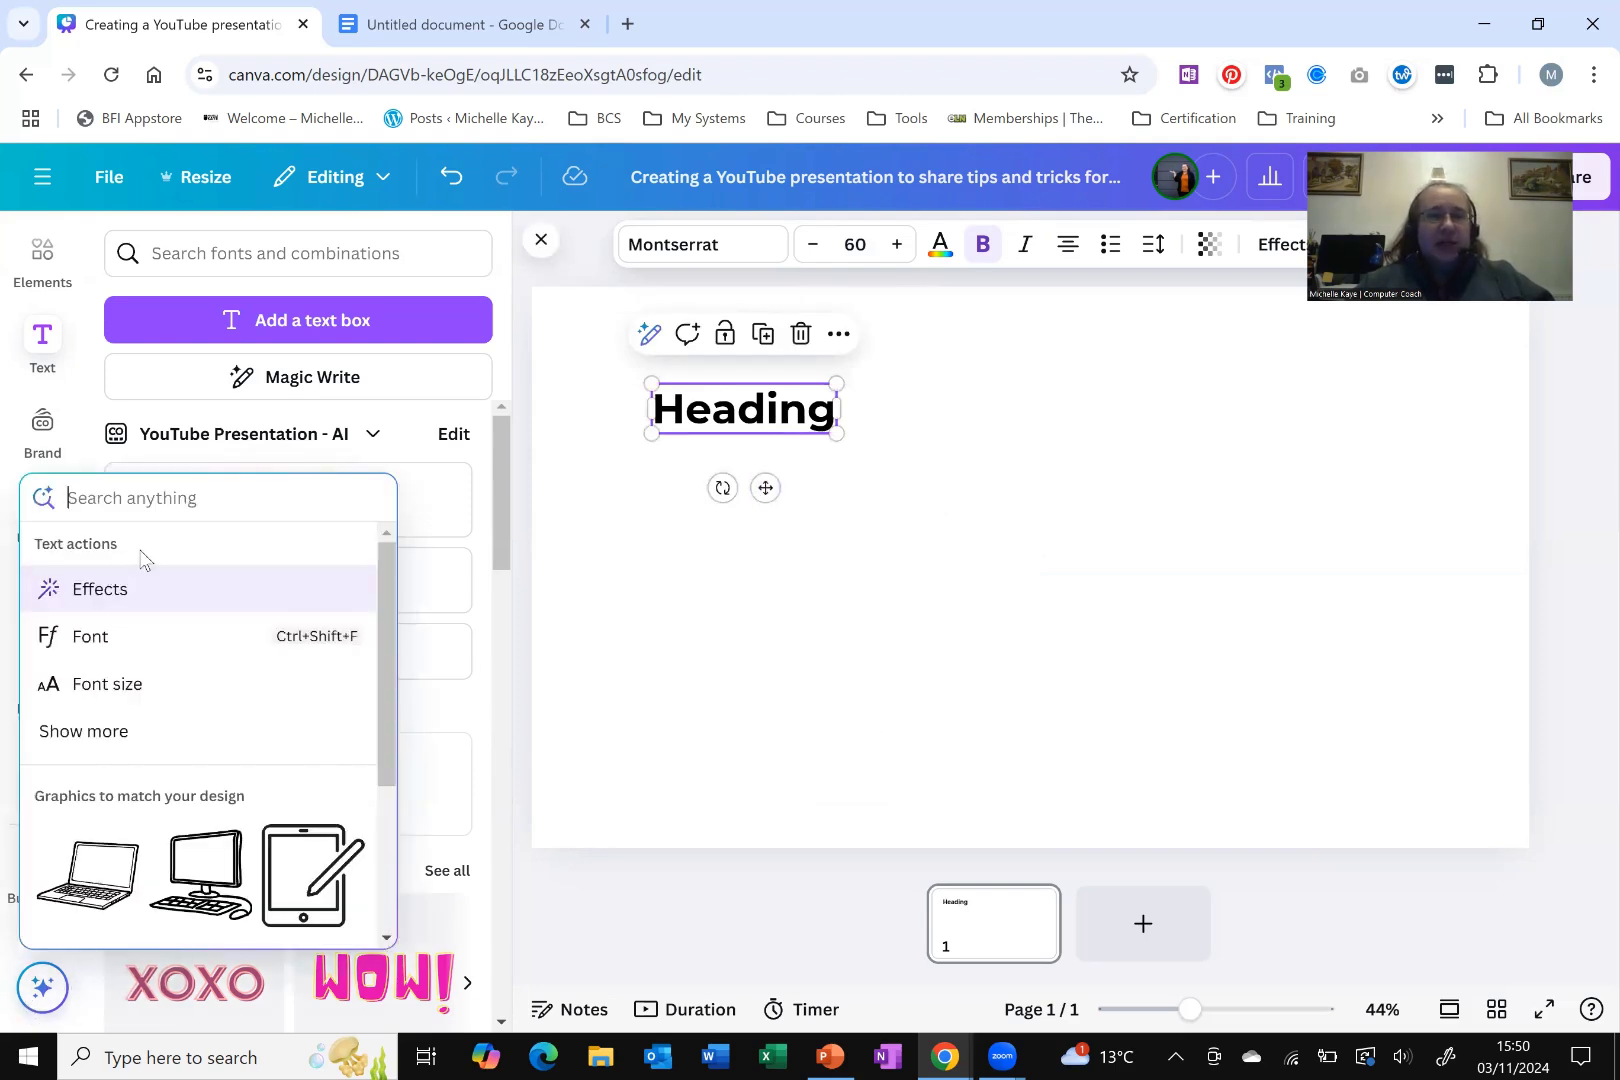
Step: Search 'bul', start Bulk create, and choose to enter the data manually
text(bul)
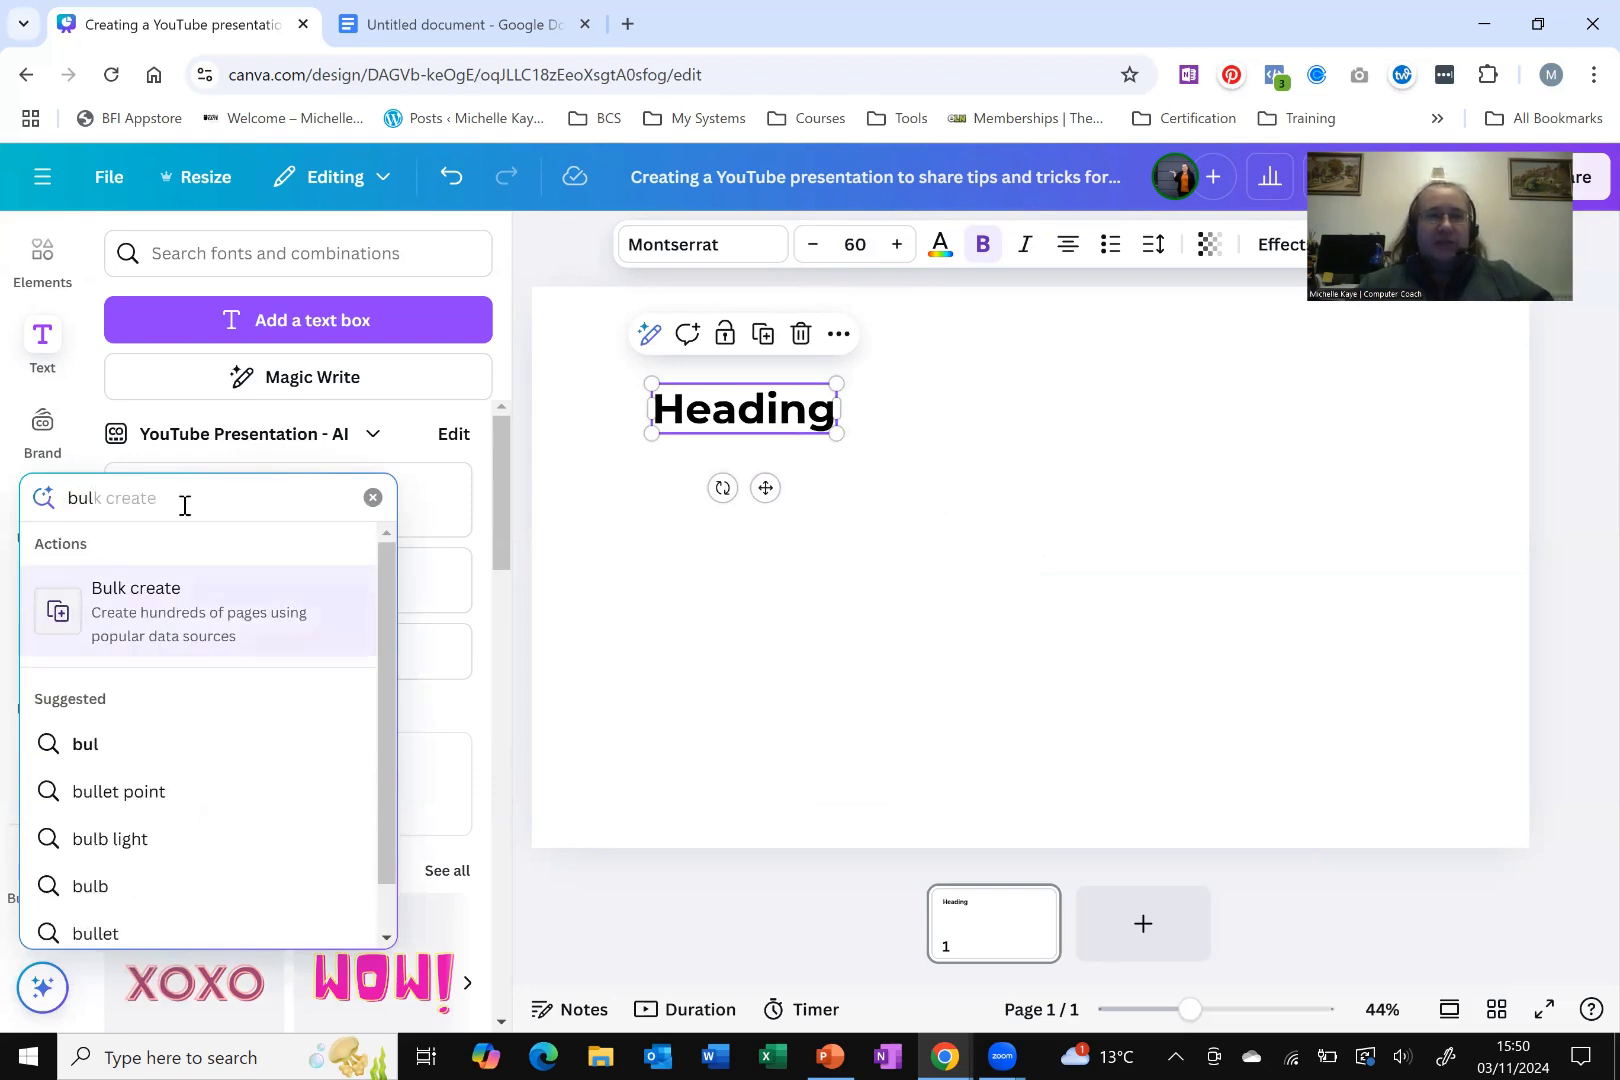
click(168, 600)
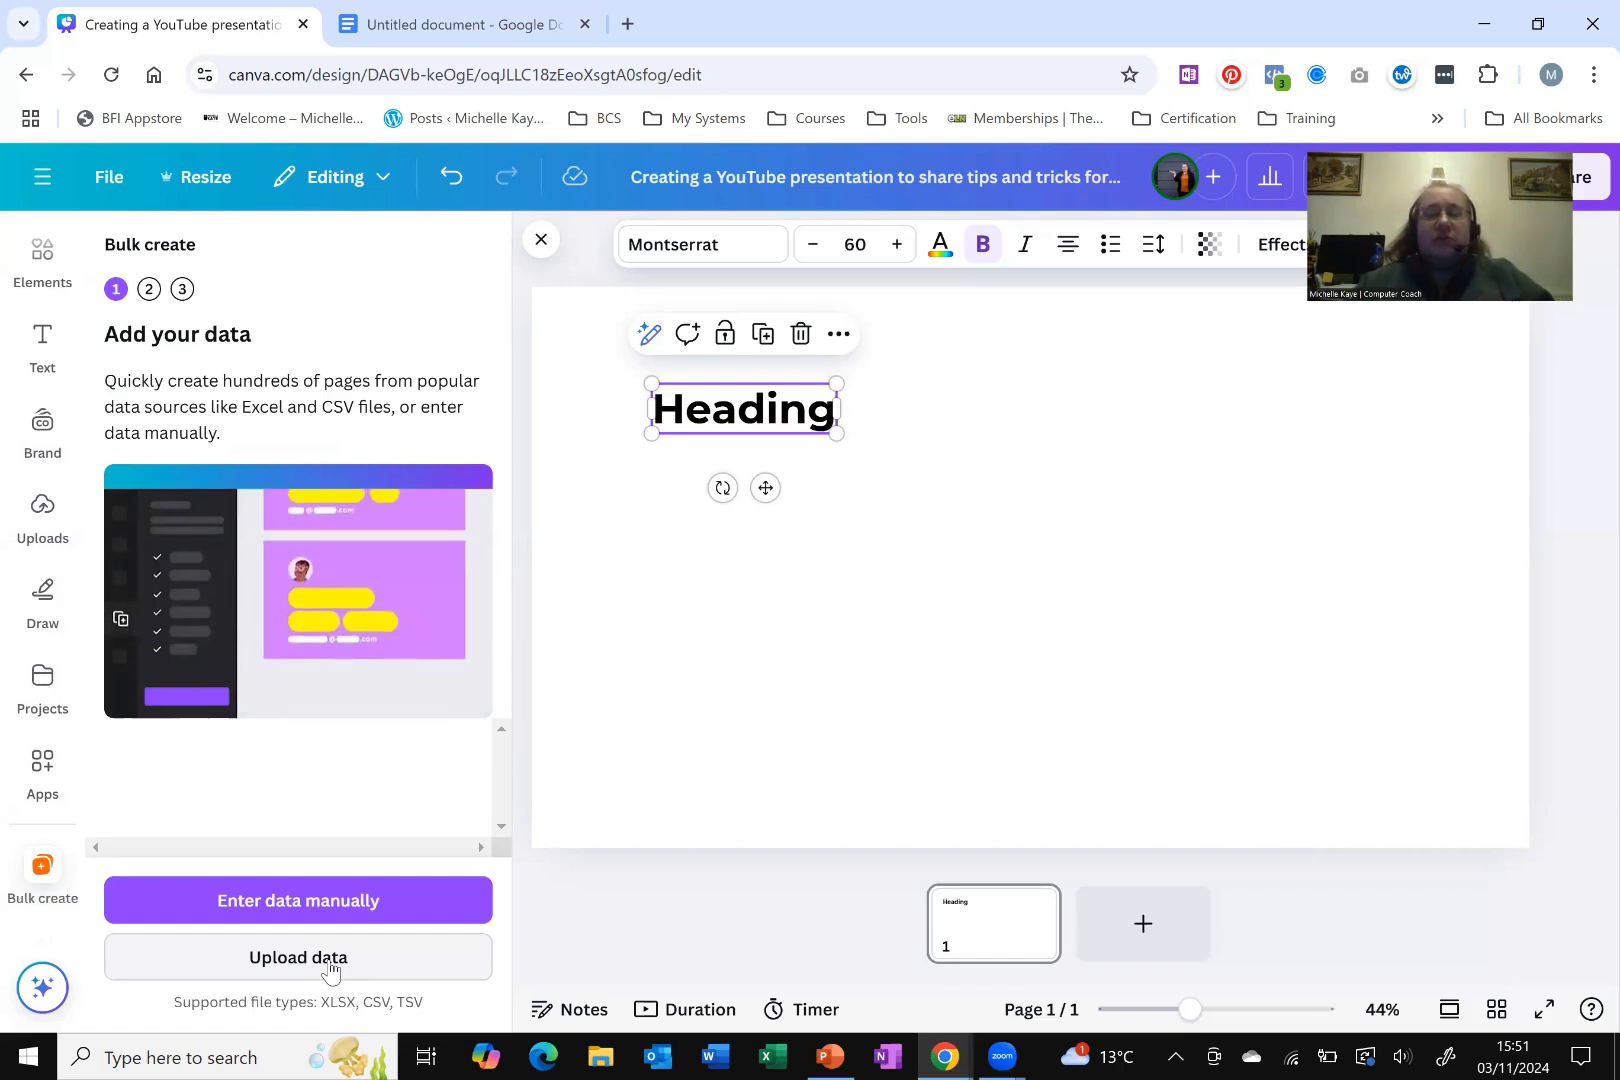
click(289, 902)
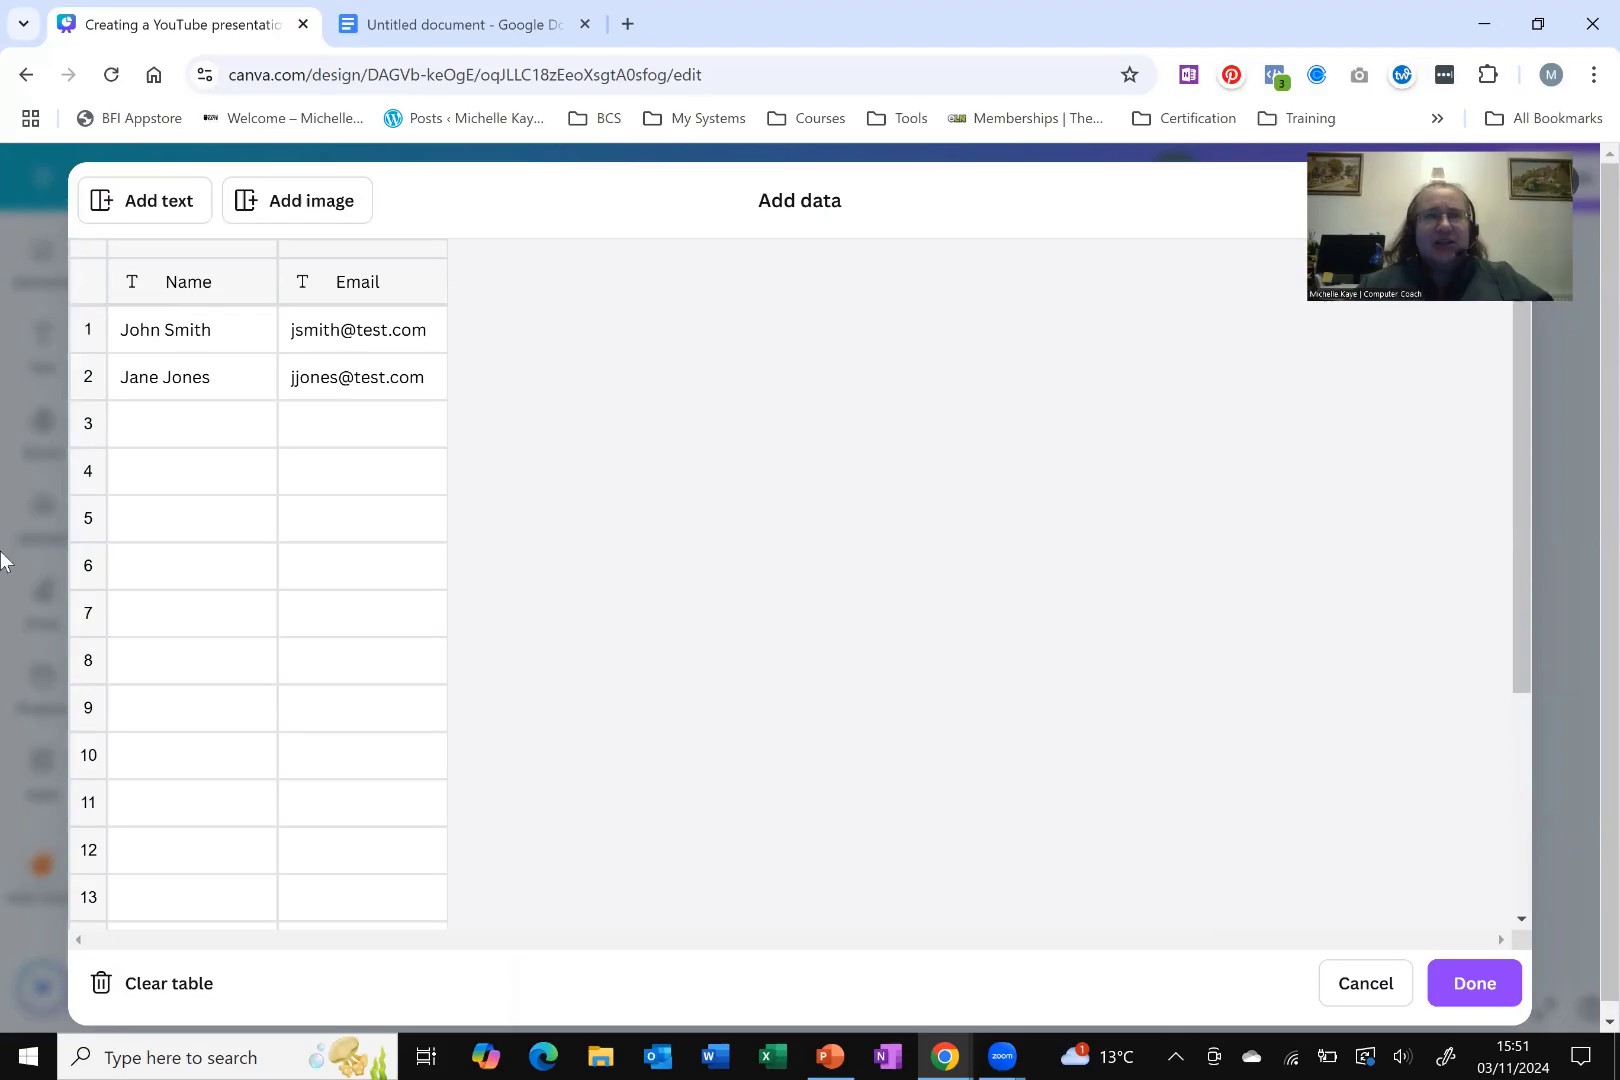
Step: Rename the sample columns to Heading and Subheading and add a third column titled Body
click(188, 291)
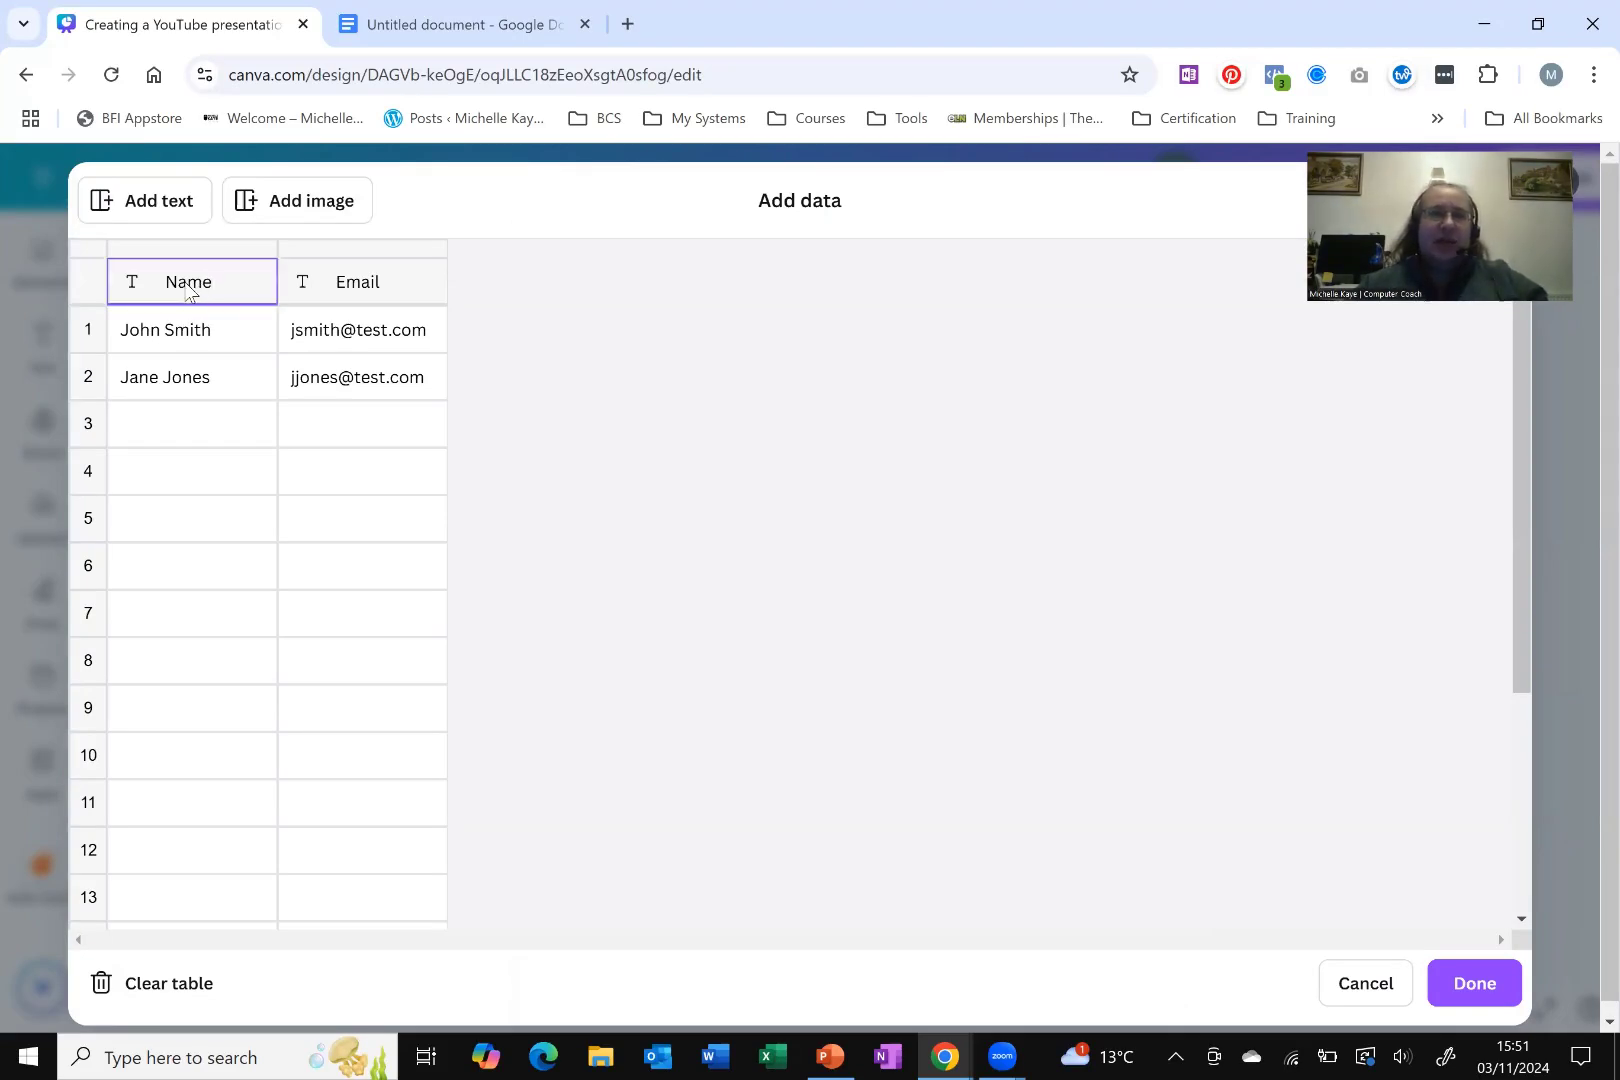
key(BackSpace)
key(BackSpace)
text(Hea)
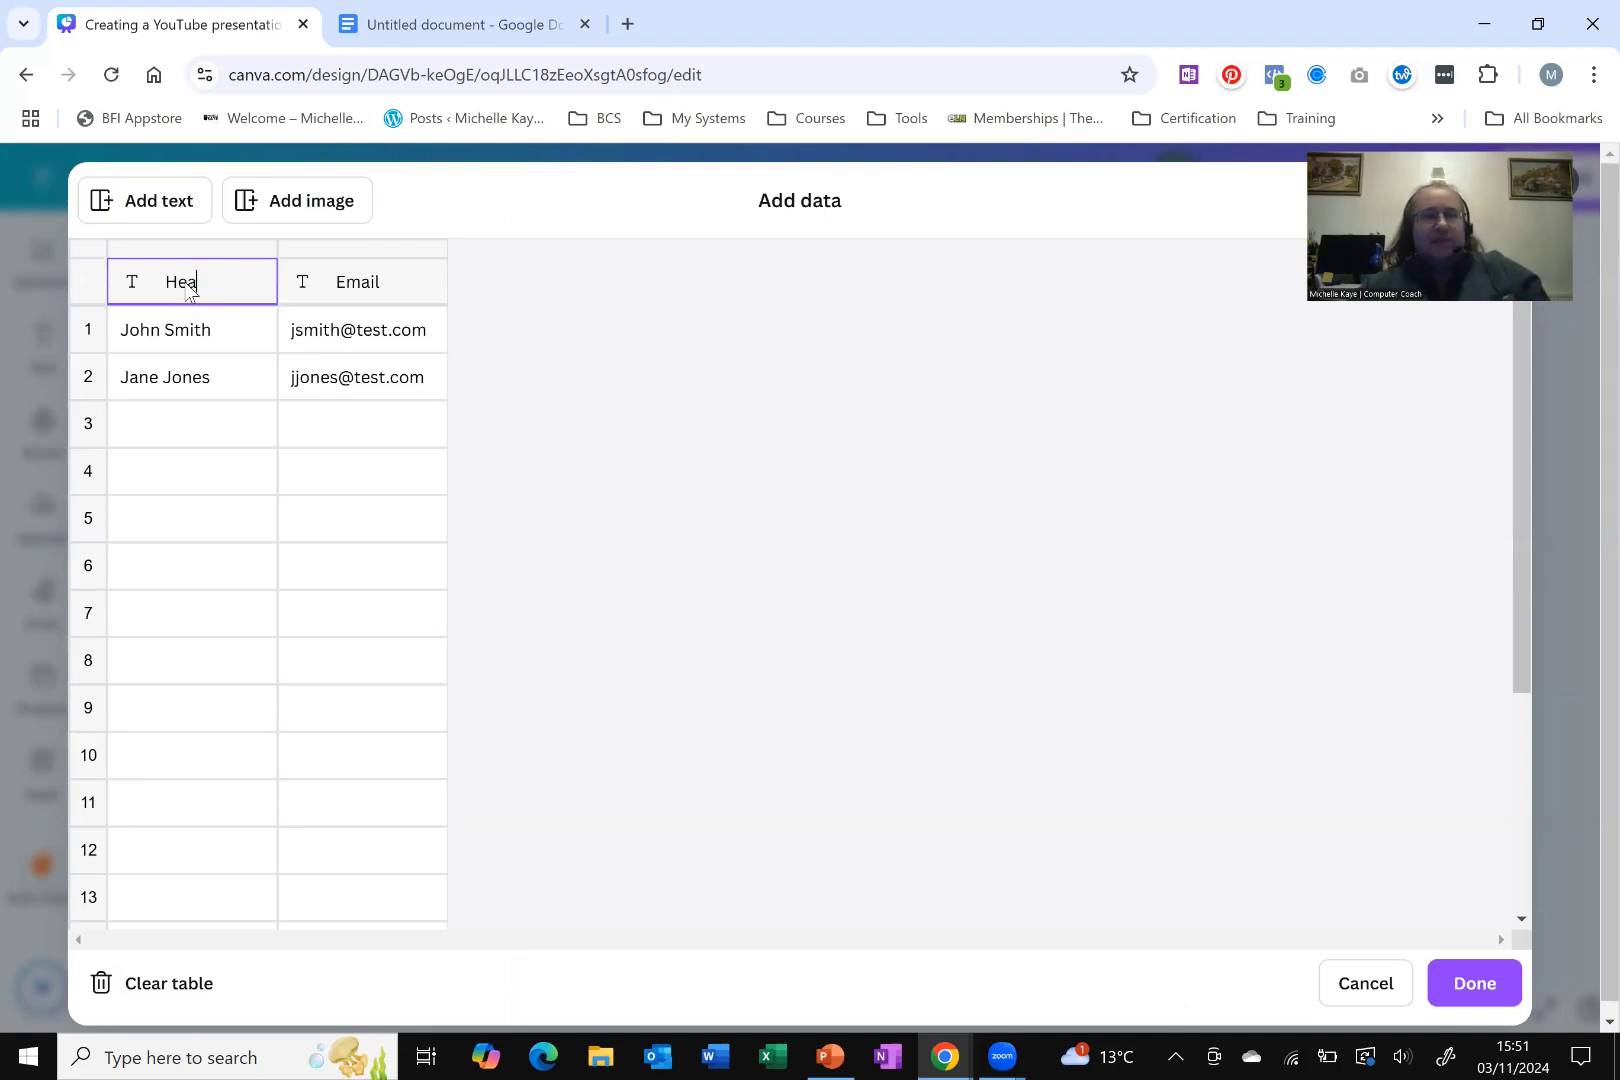
text(ding)
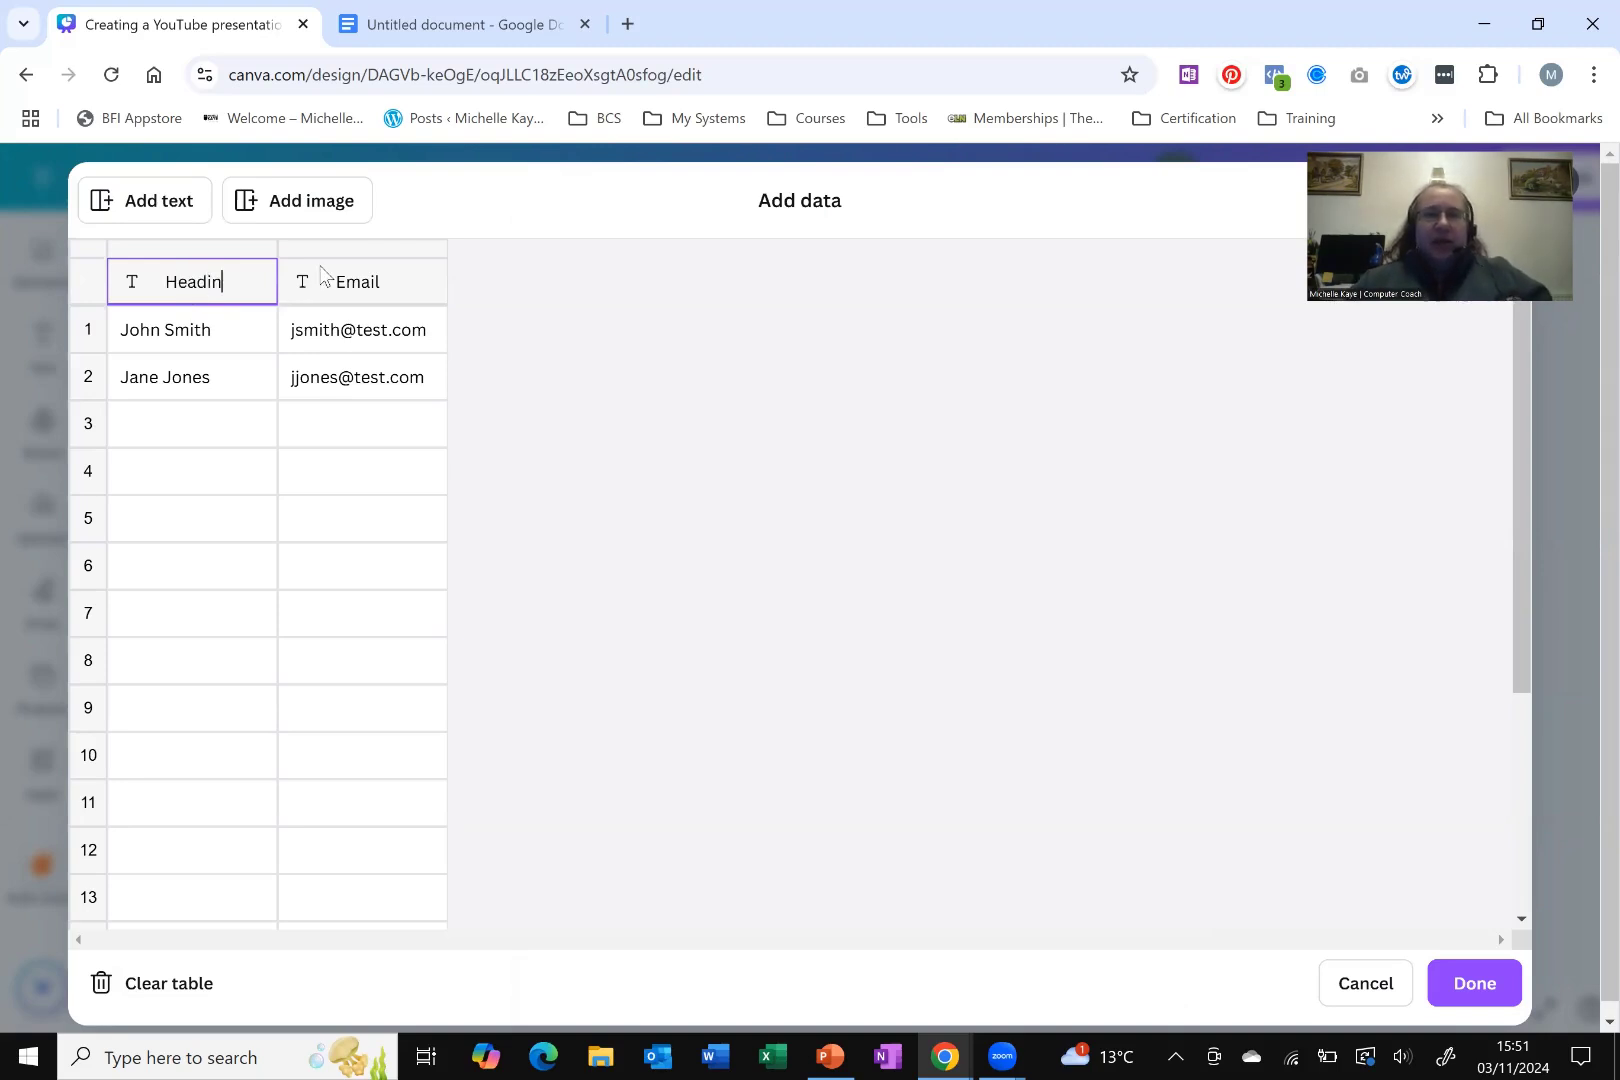
click(376, 290)
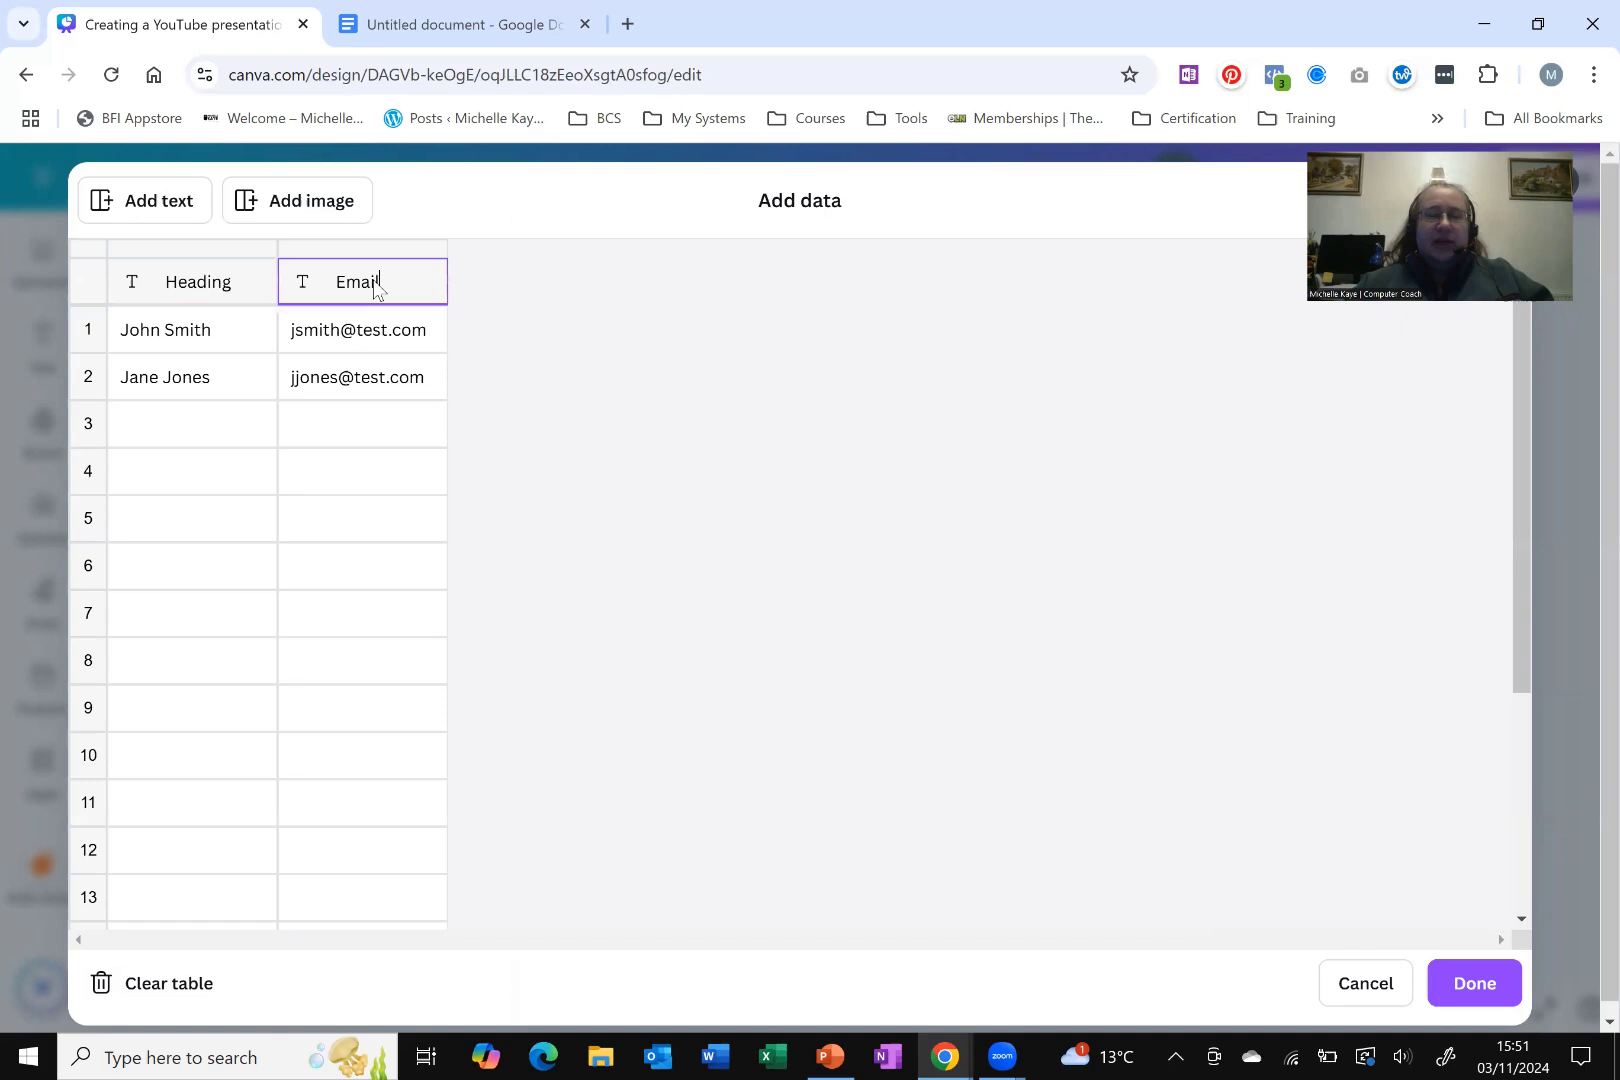
key(BackSpace)
key(BackSpace)
key(BackSpace)
key(BackSpace)
key(BackSpace)
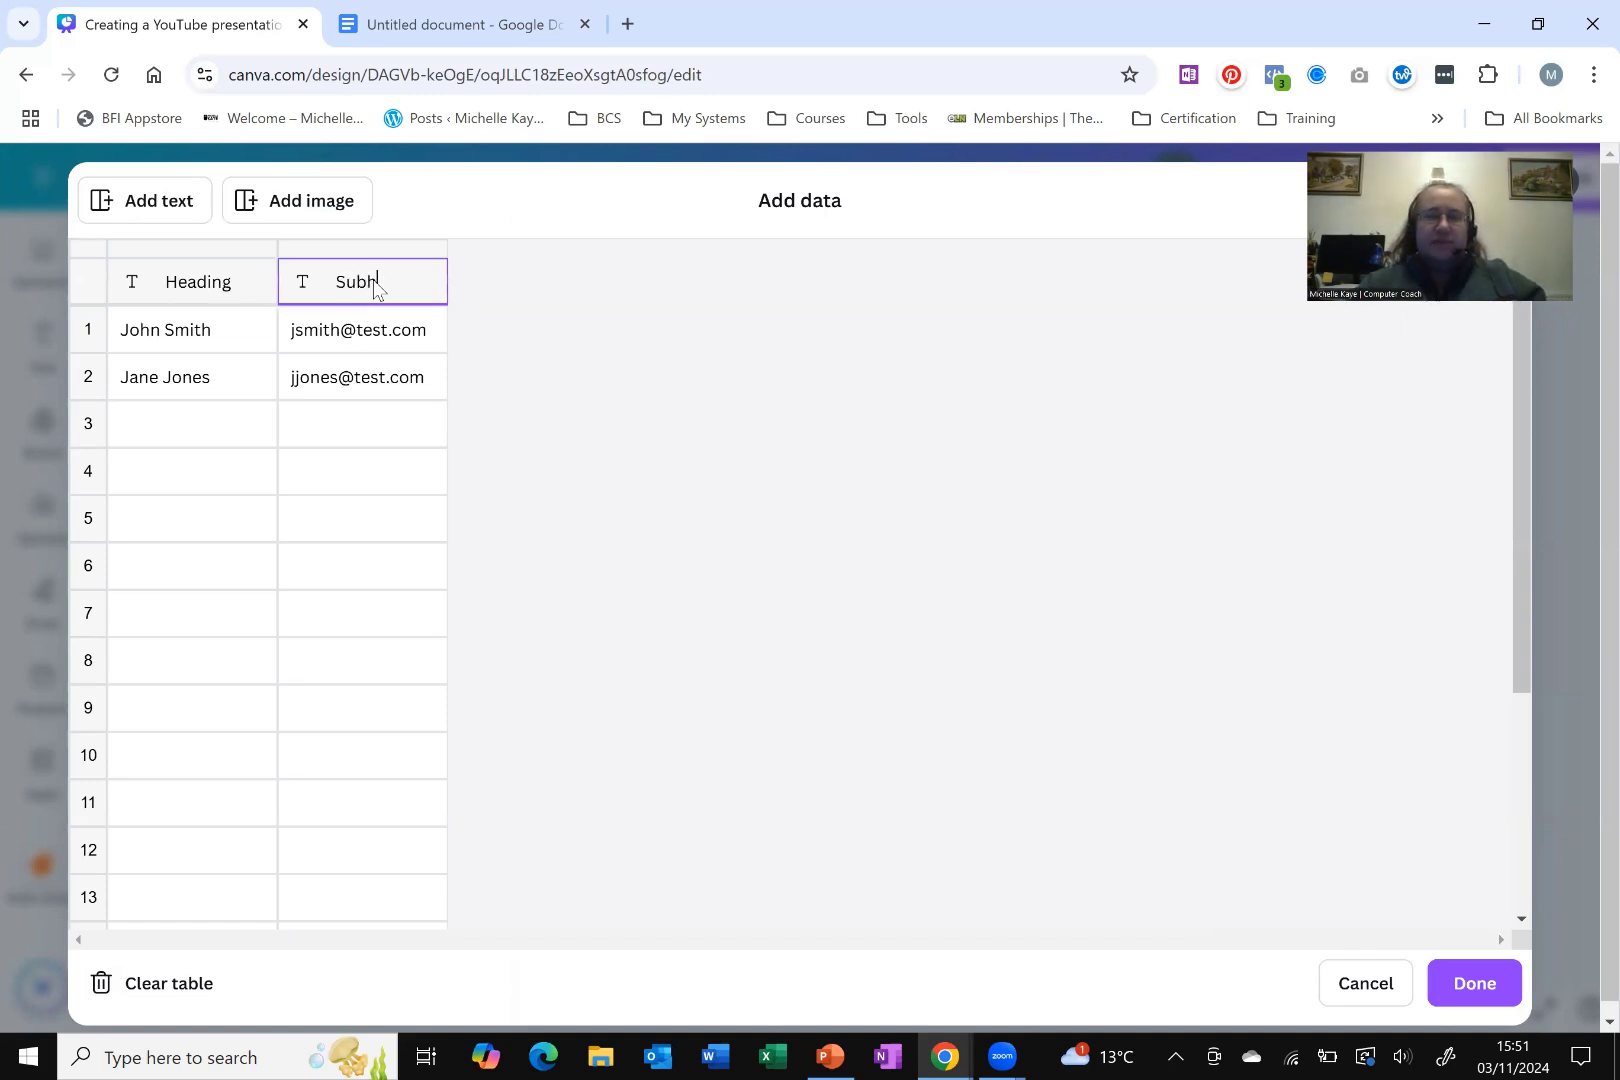
text(Subhheading)
click(138, 208)
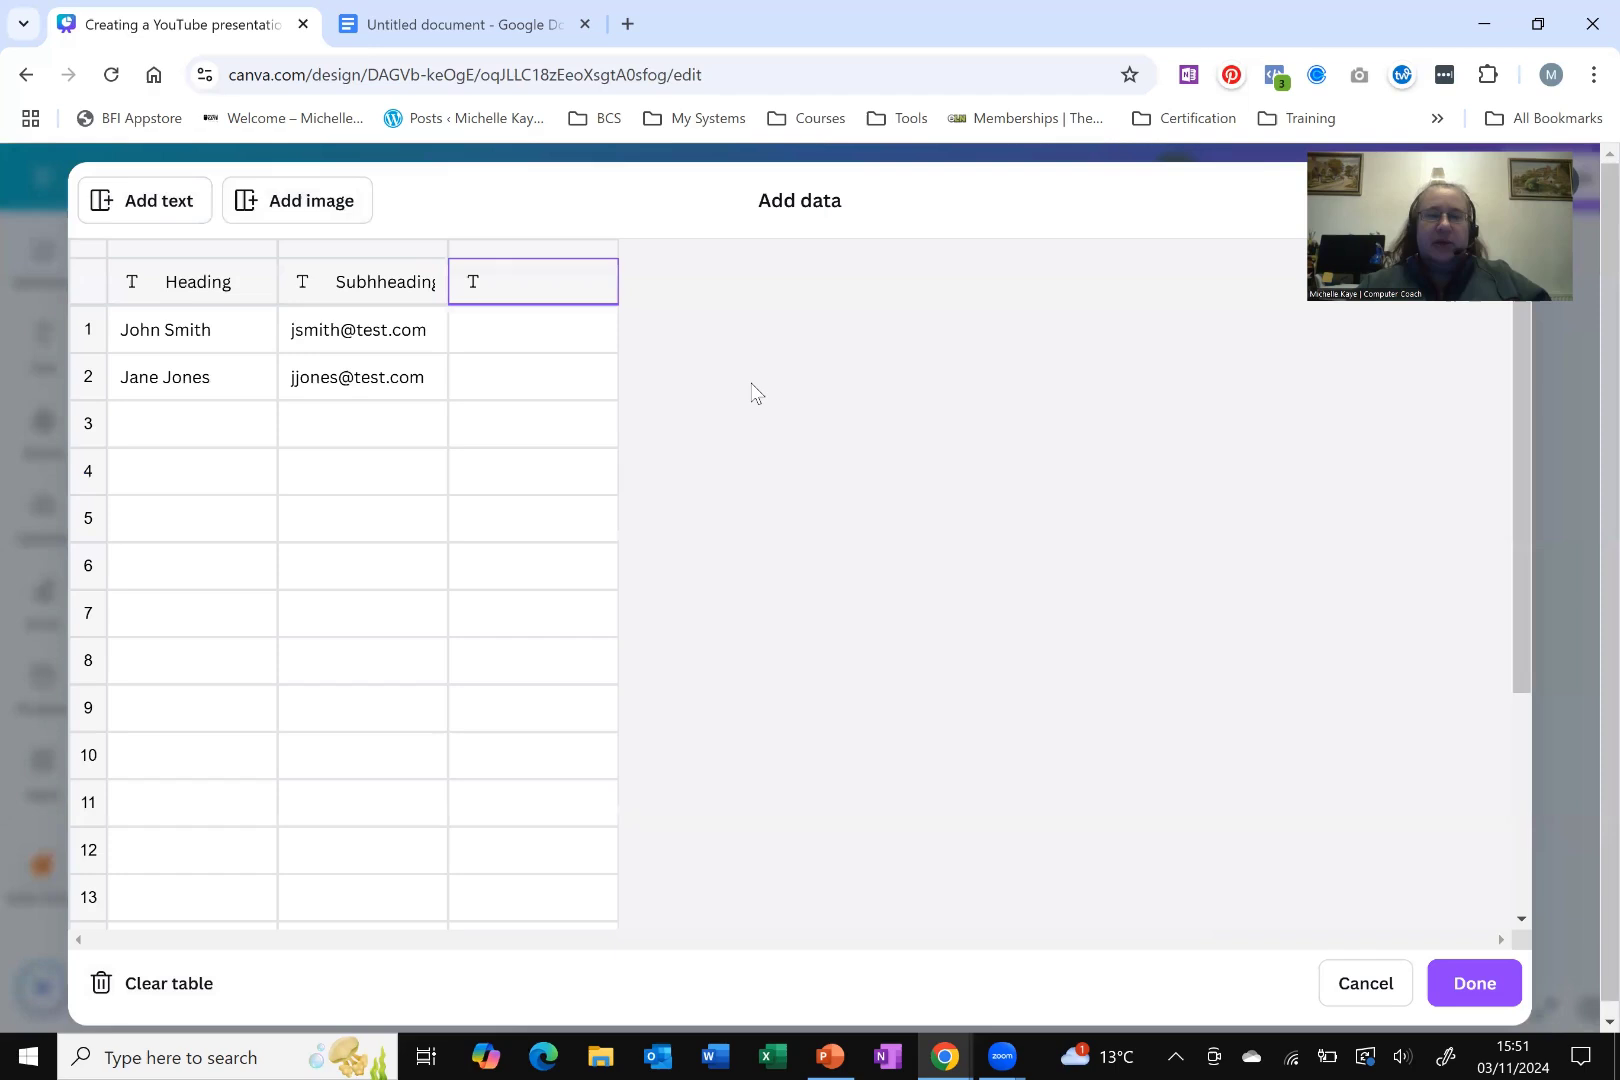
text(Boib)
key(BackSpace)
text(dy)
click(204, 337)
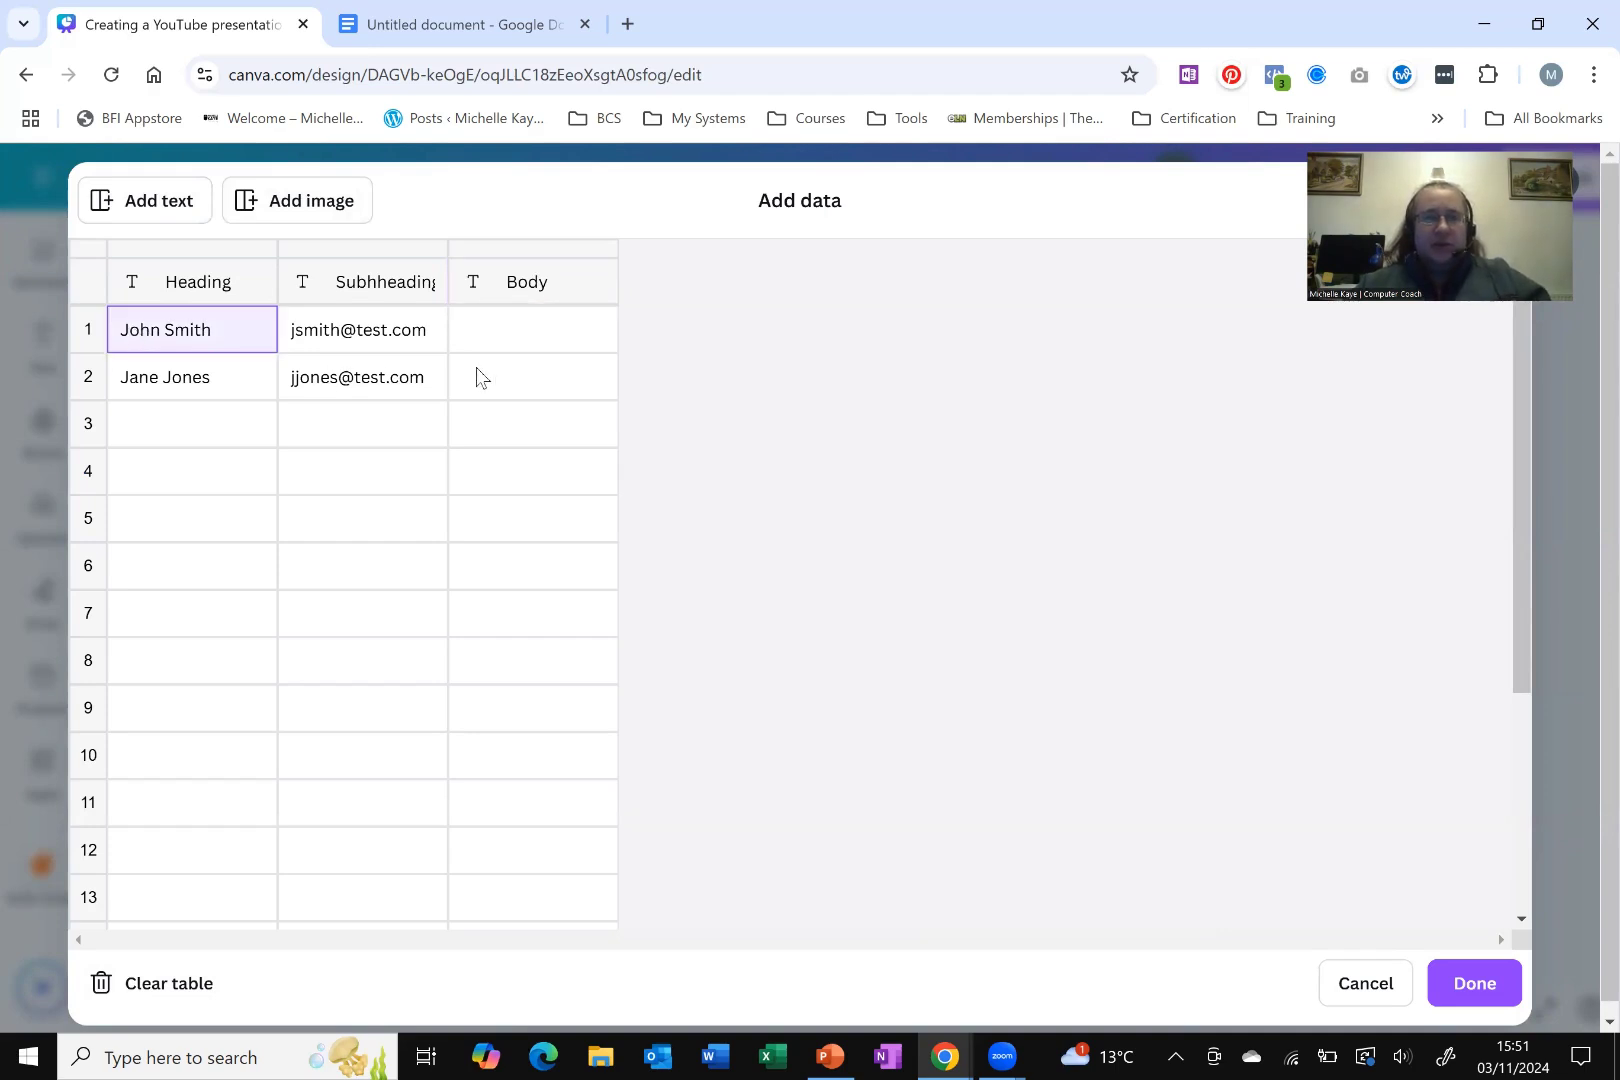
Step: Clear the table's sample data, re-enter the Heading and Subheading columns, and begin a third header
click(167, 1000)
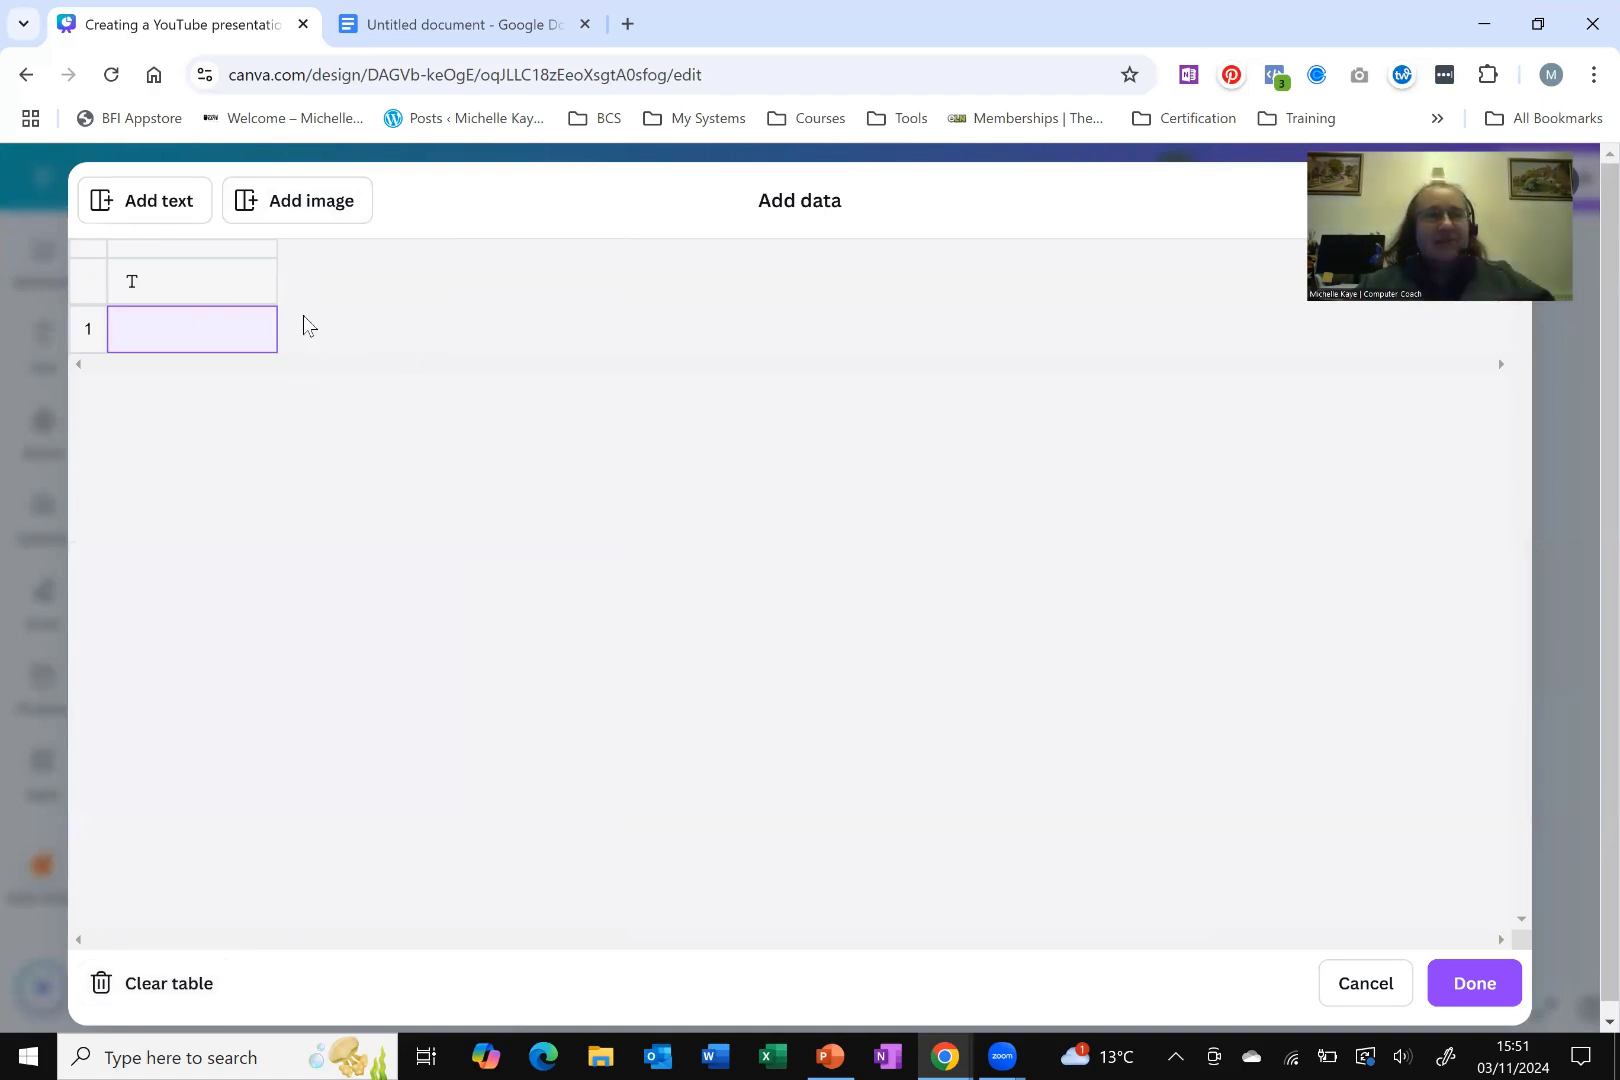
click(221, 291)
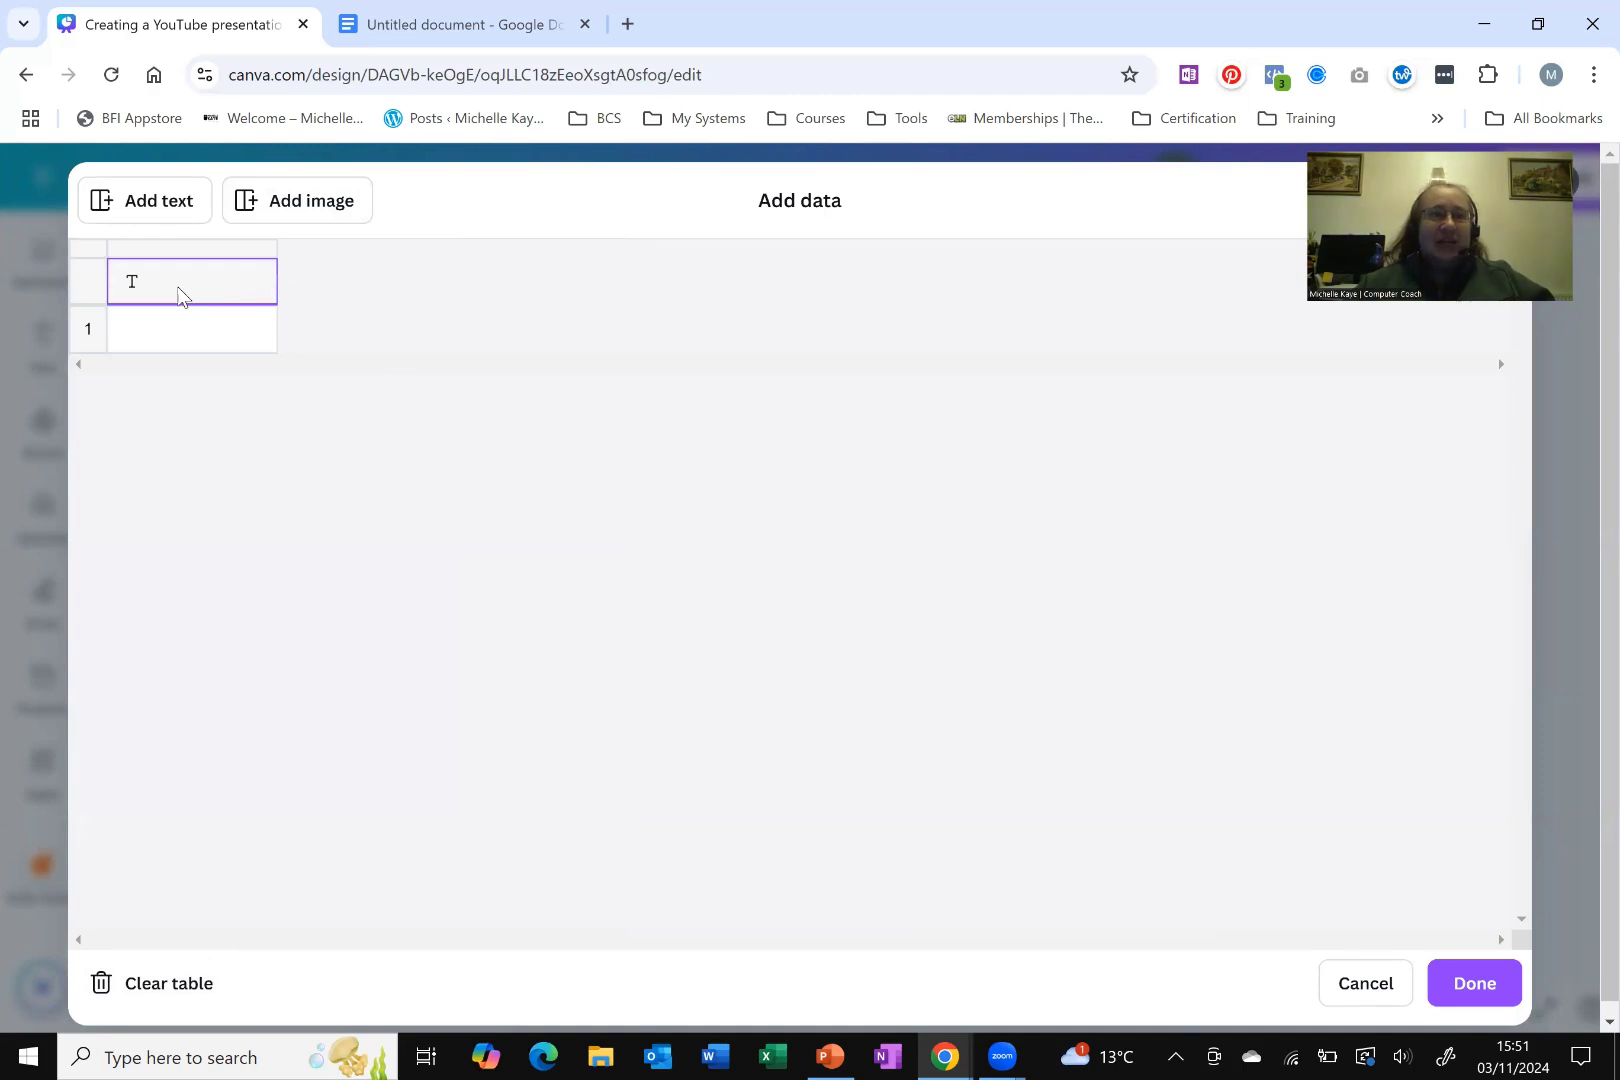
text(Heading)
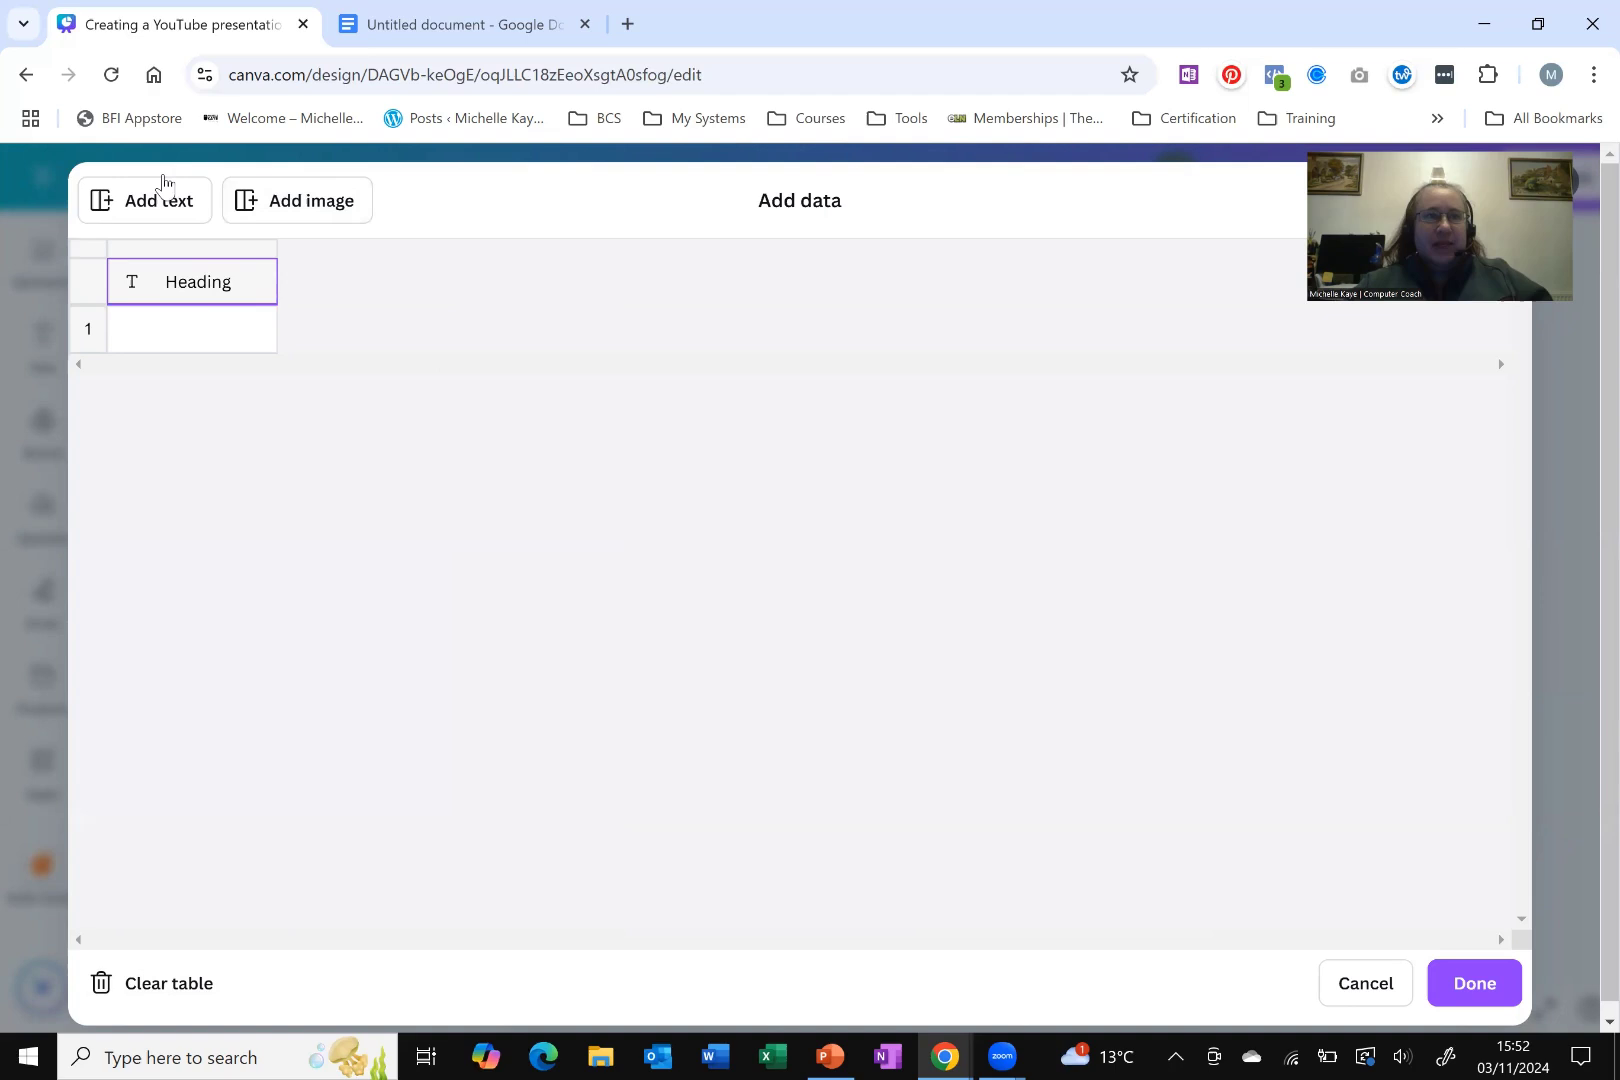
click(160, 183)
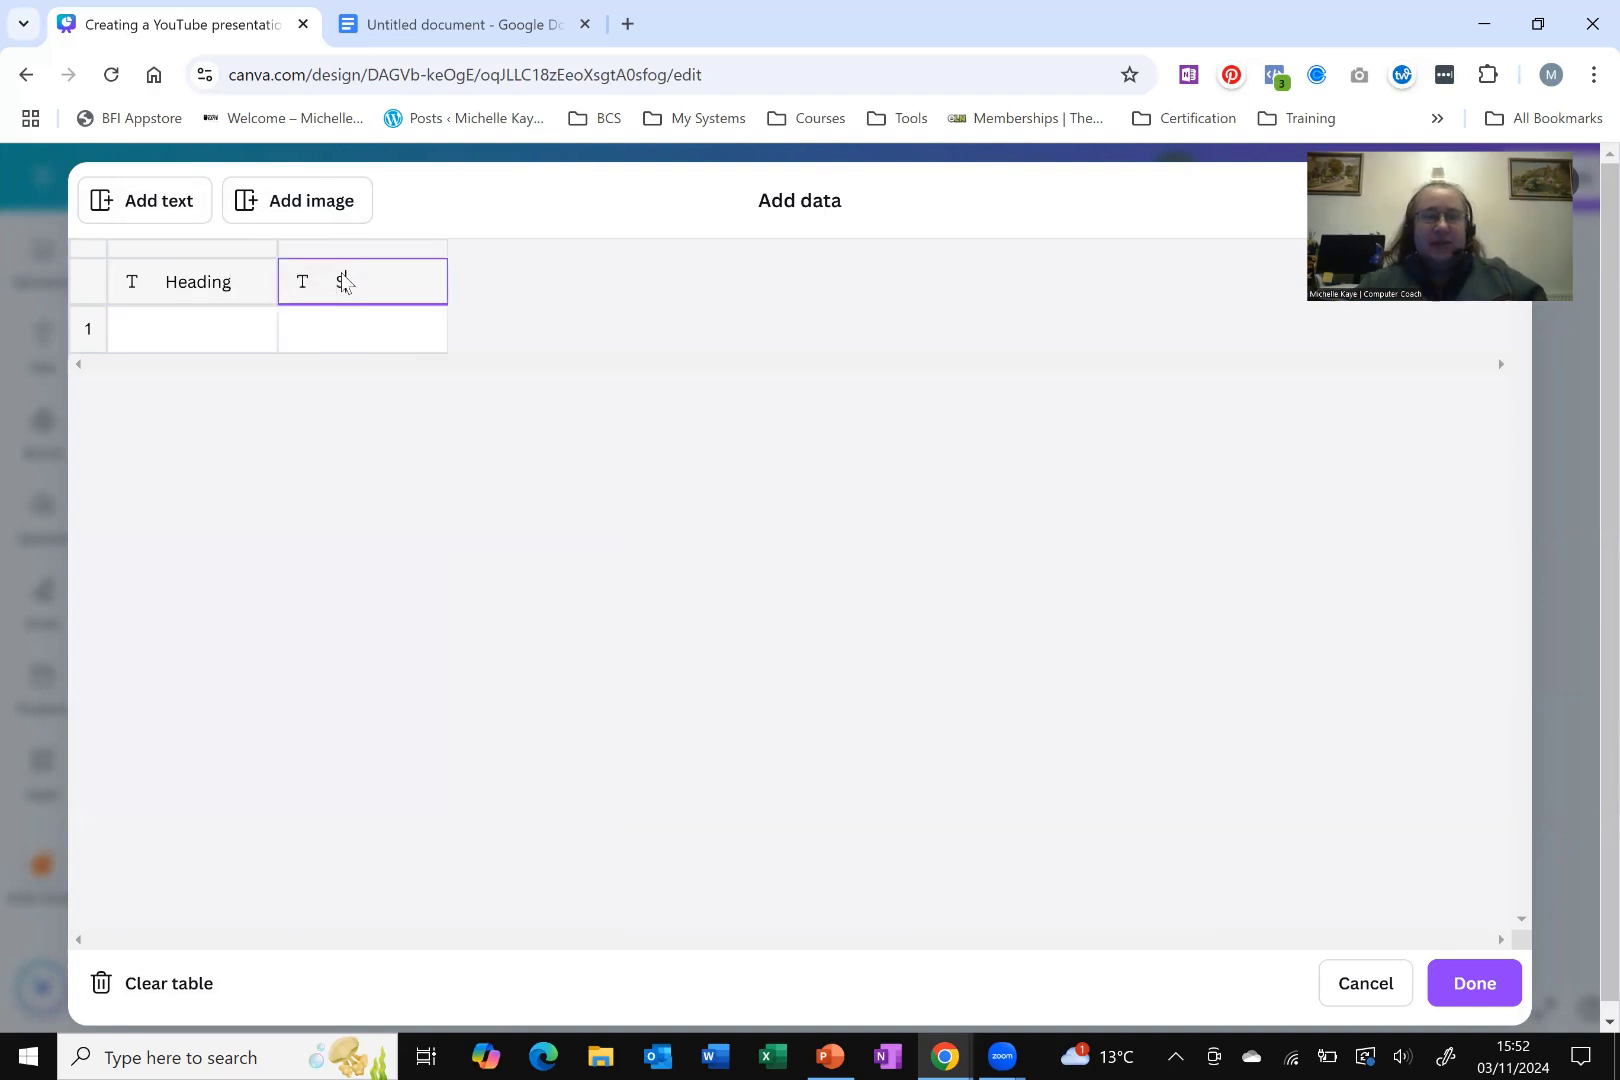
text(Subheadin)
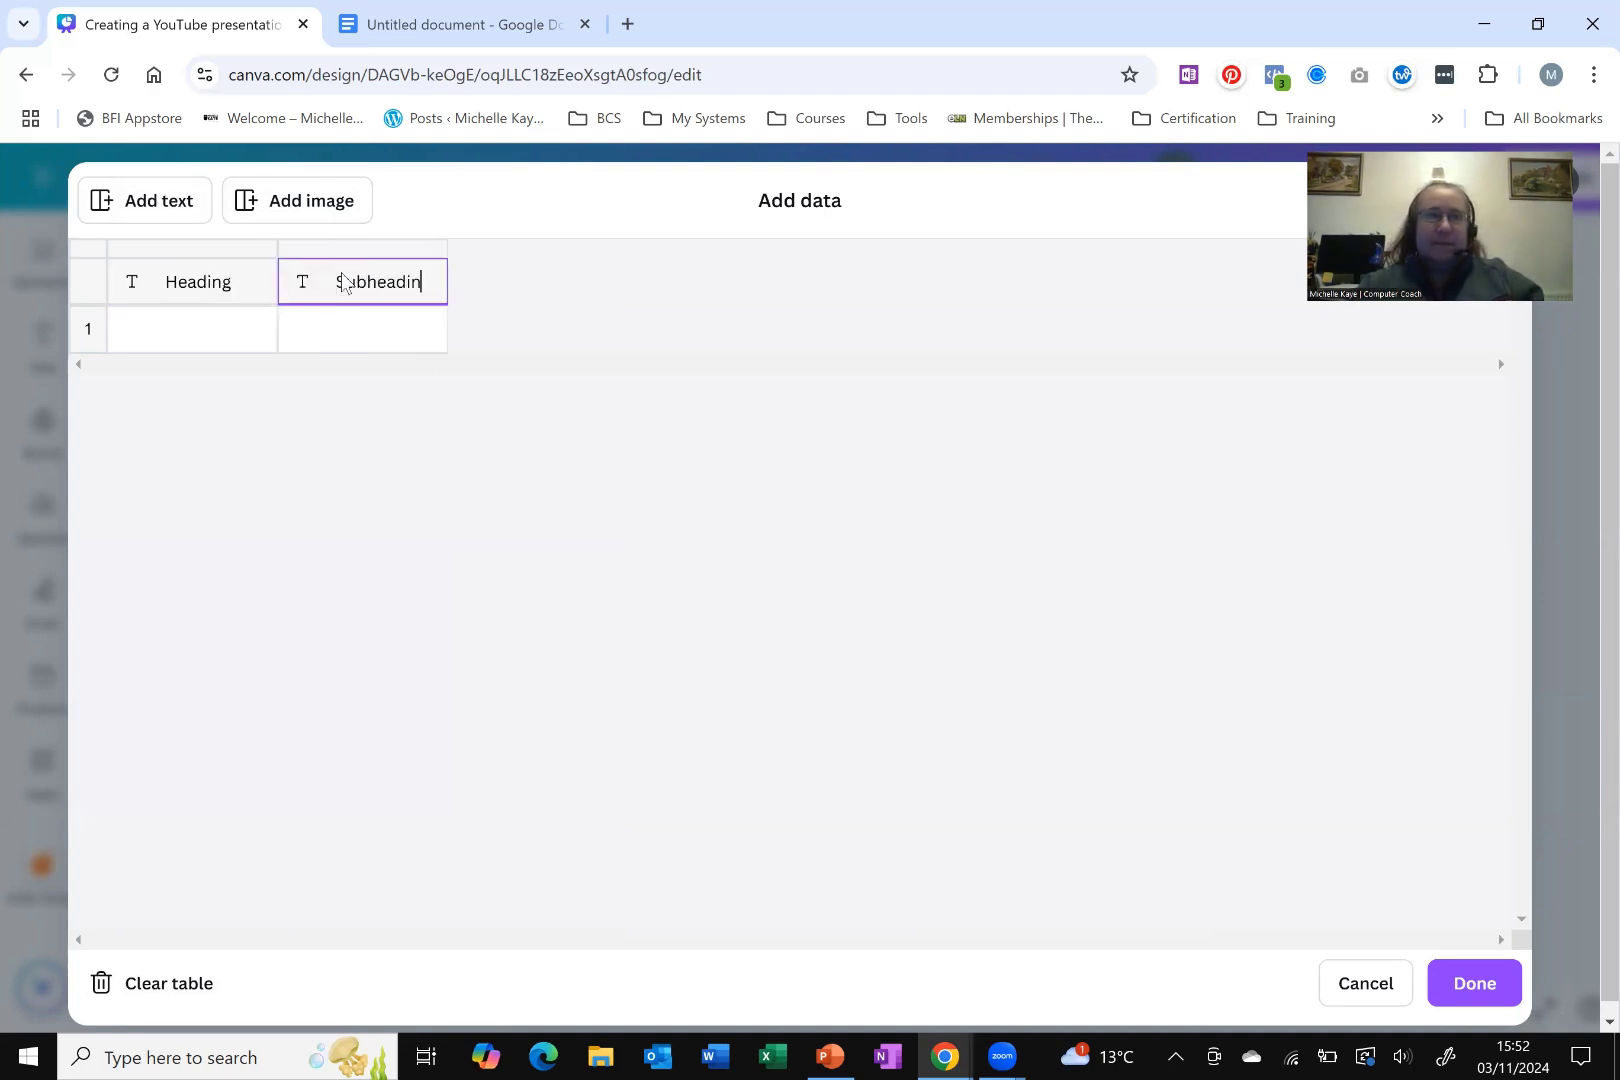
text(g)
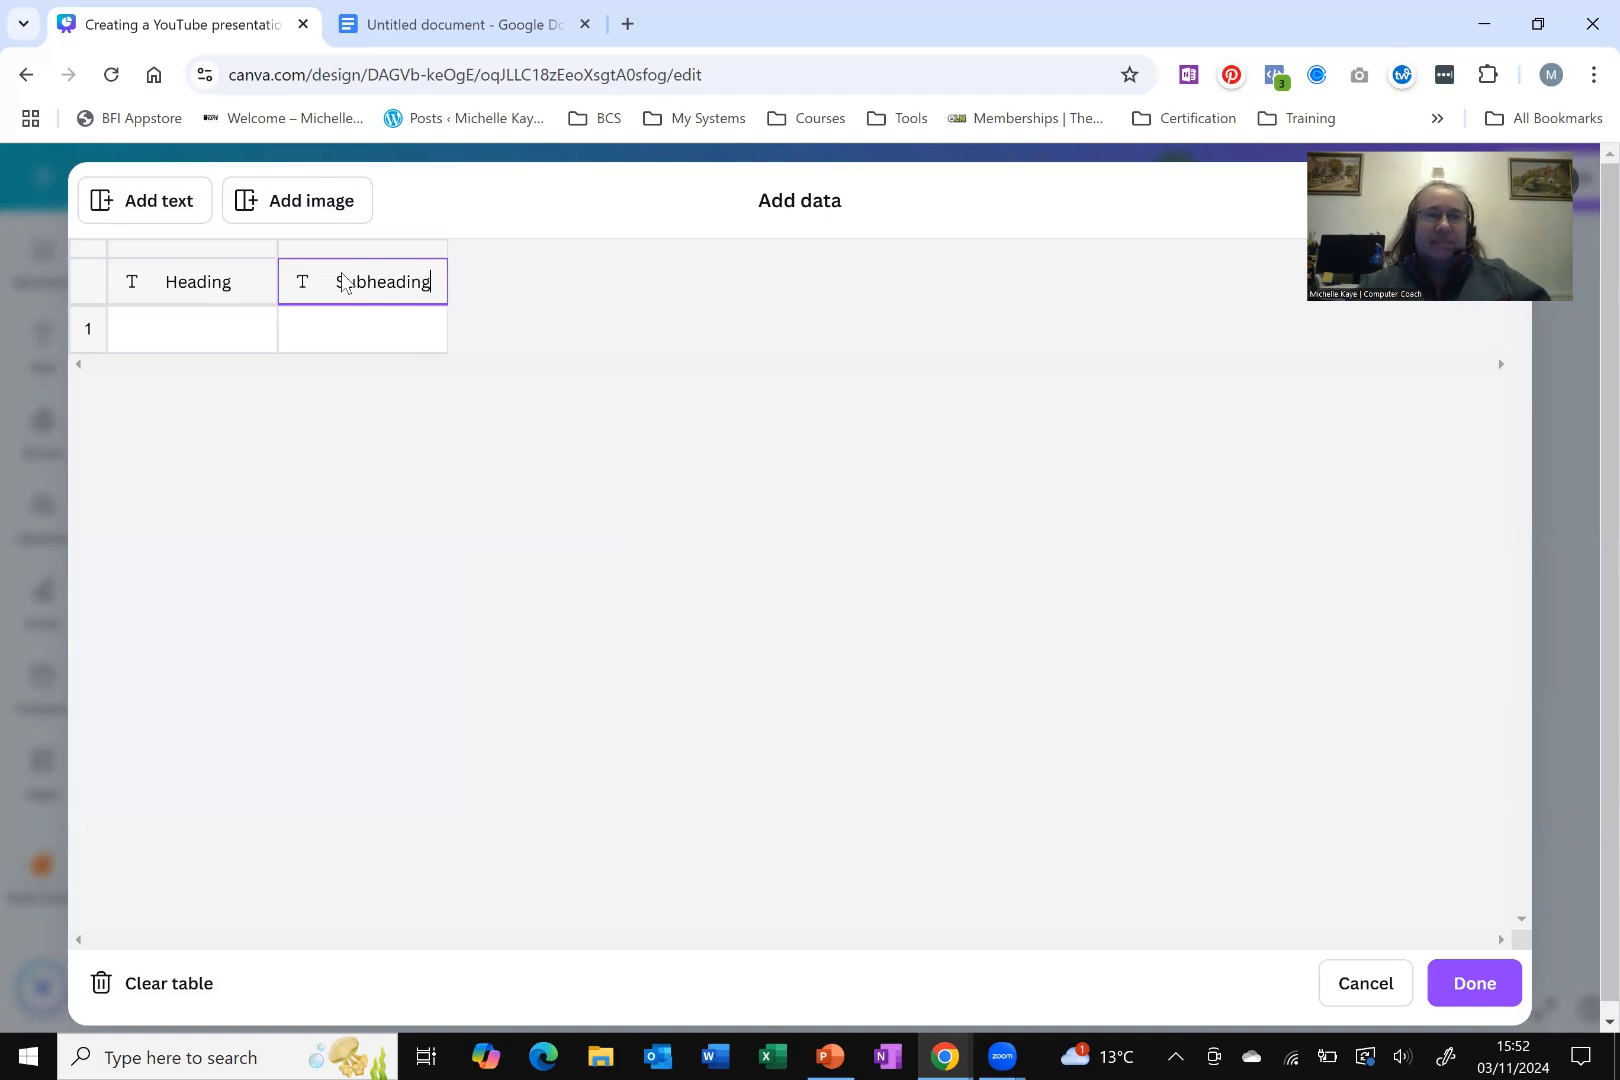
click(180, 205)
text(Bi)
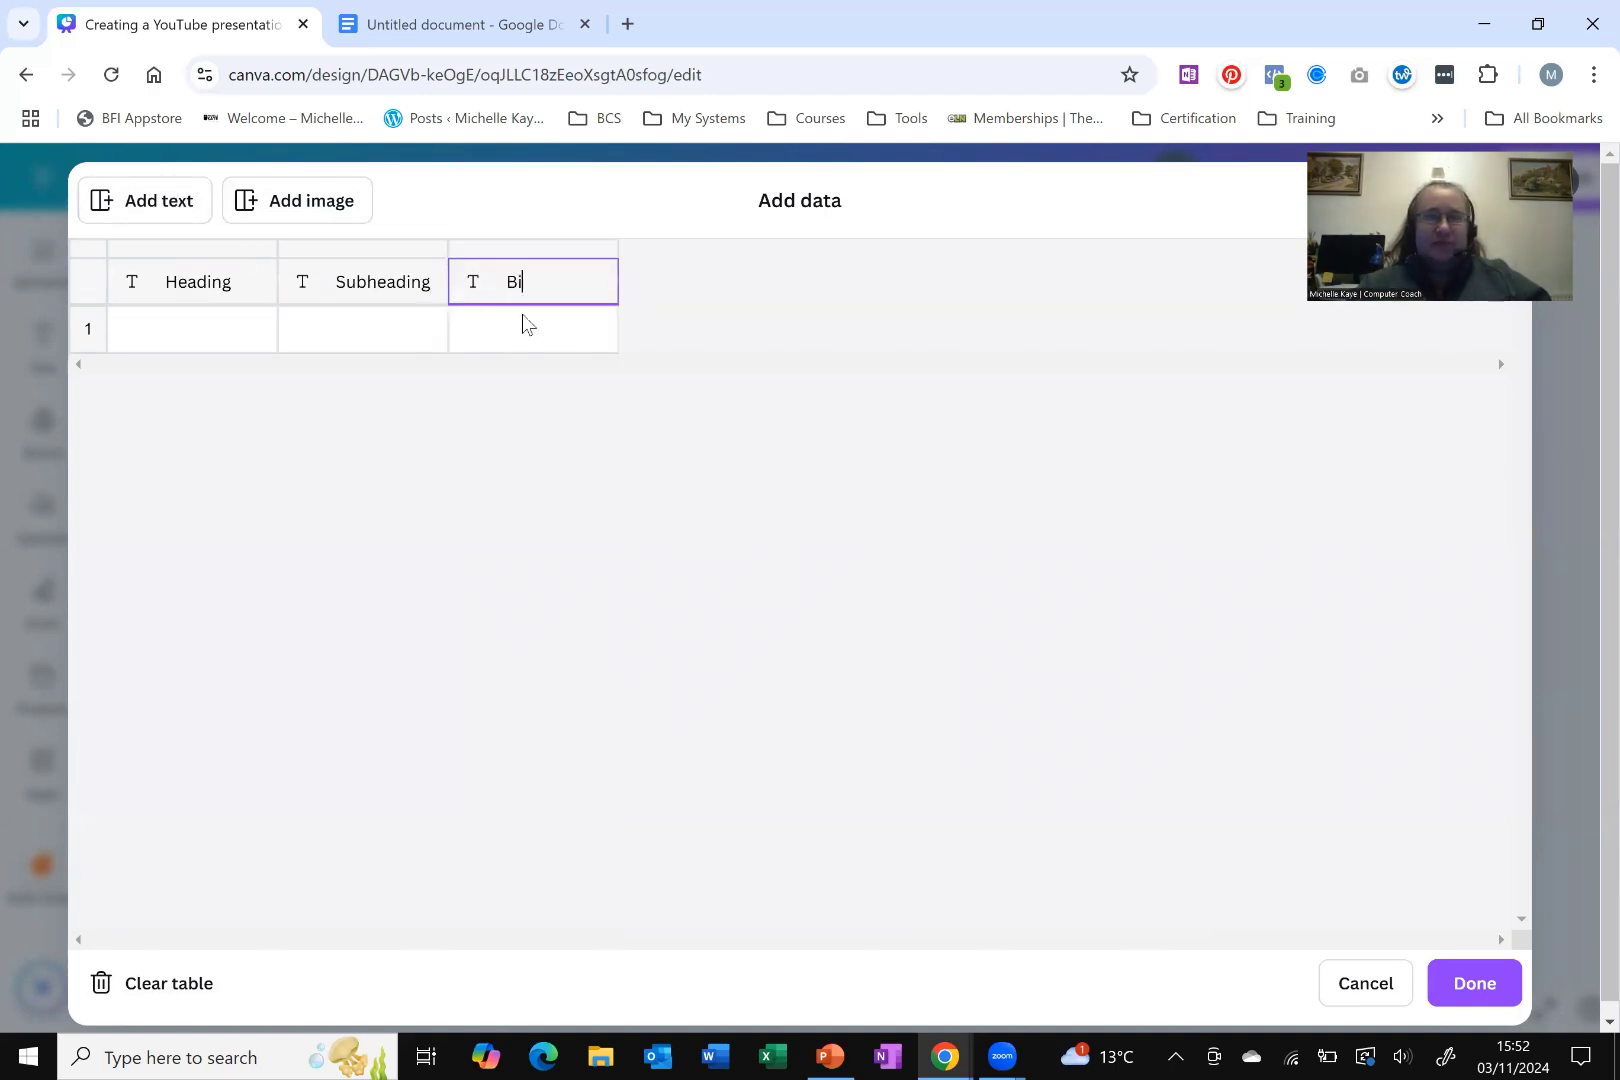
text(ddy)
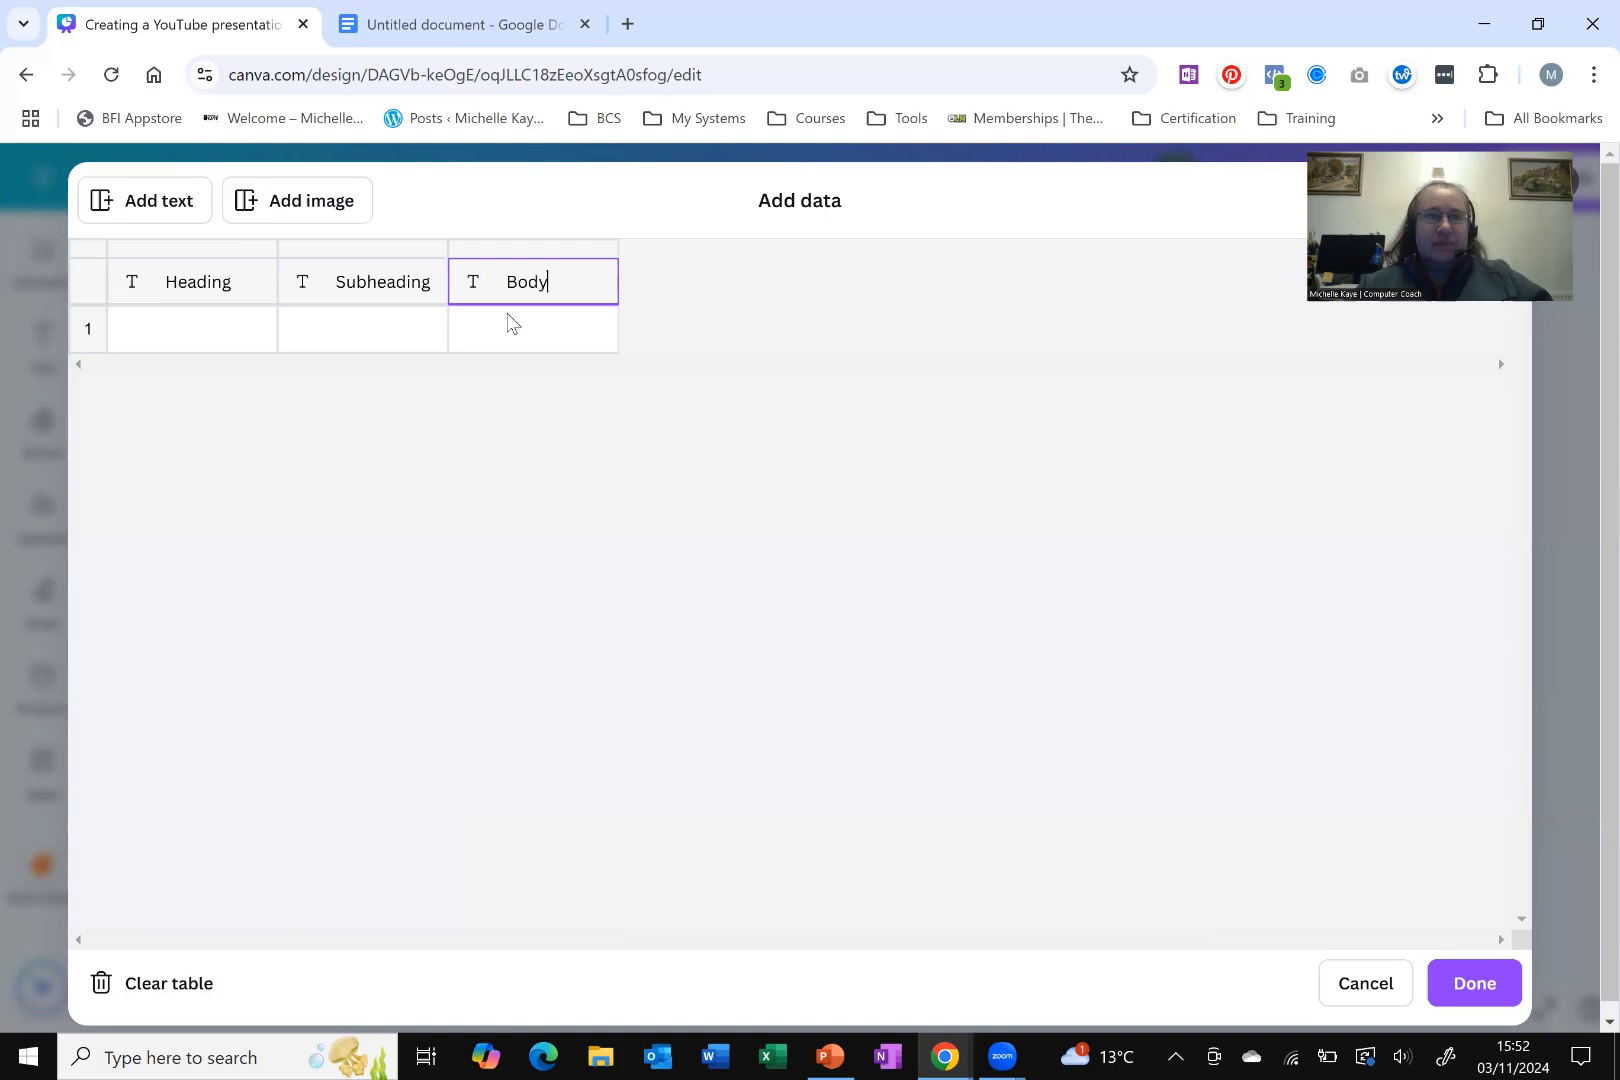
Step: In the Google Docs script, select the text from the Opening Slide heading down to 'productive!'
click(468, 28)
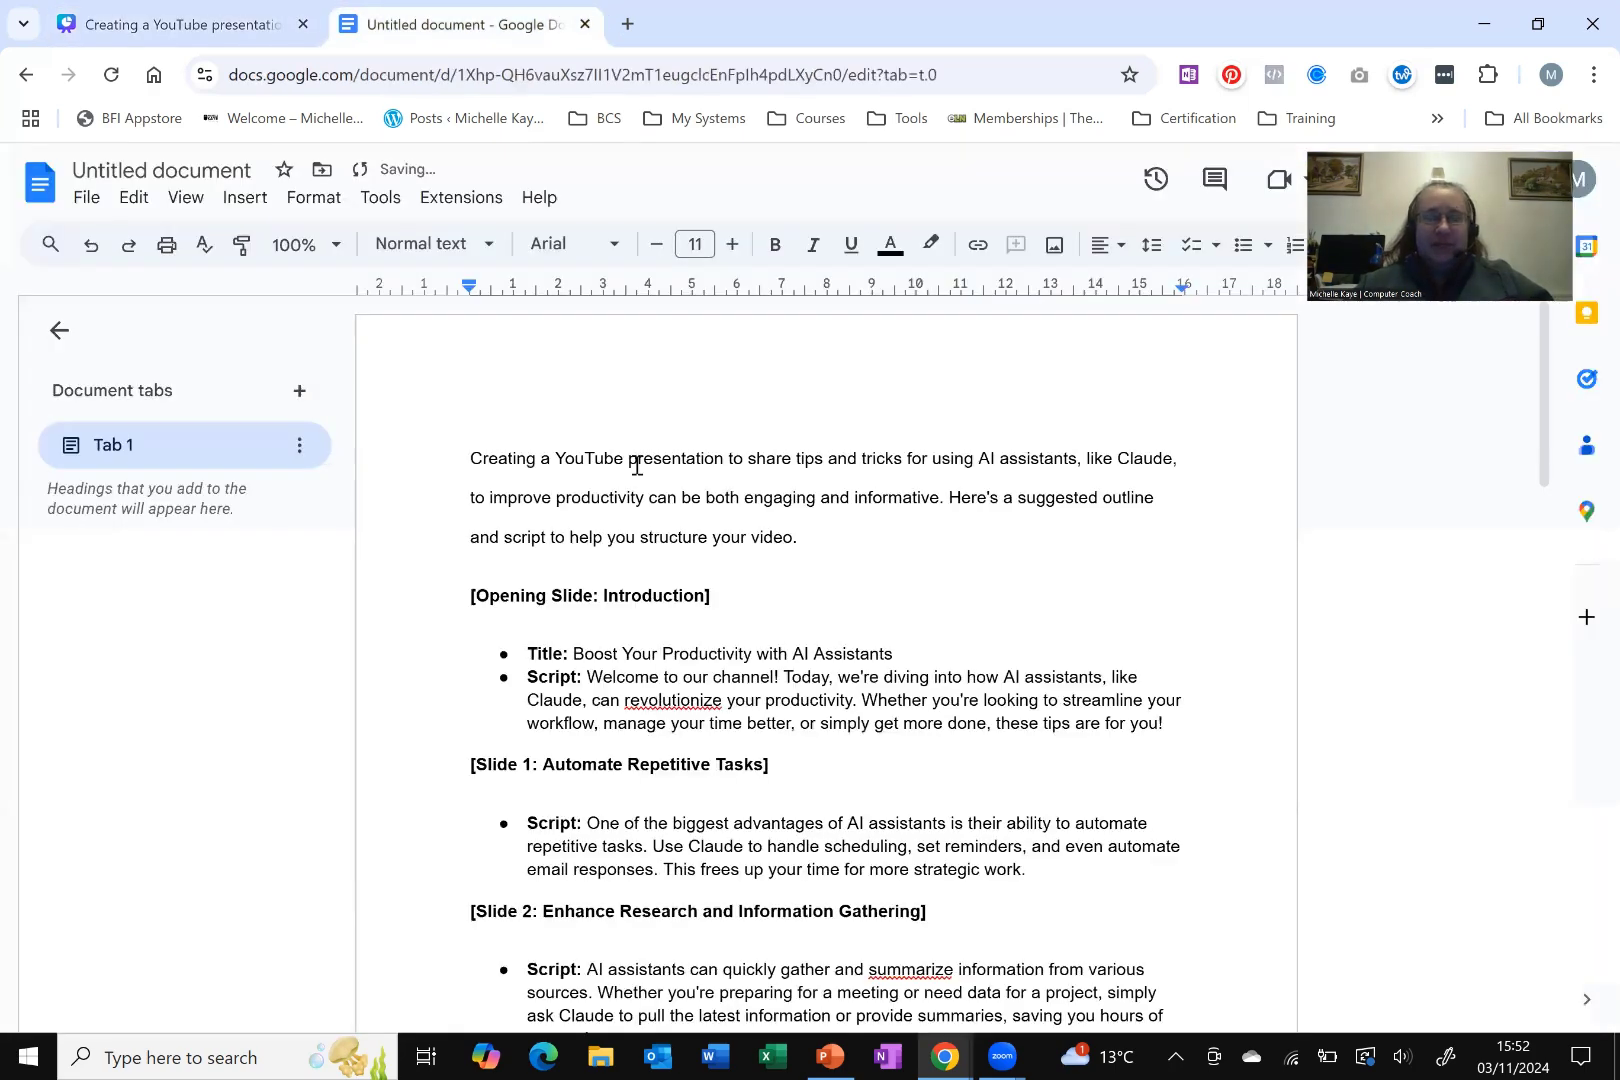
key(ctrl+a)
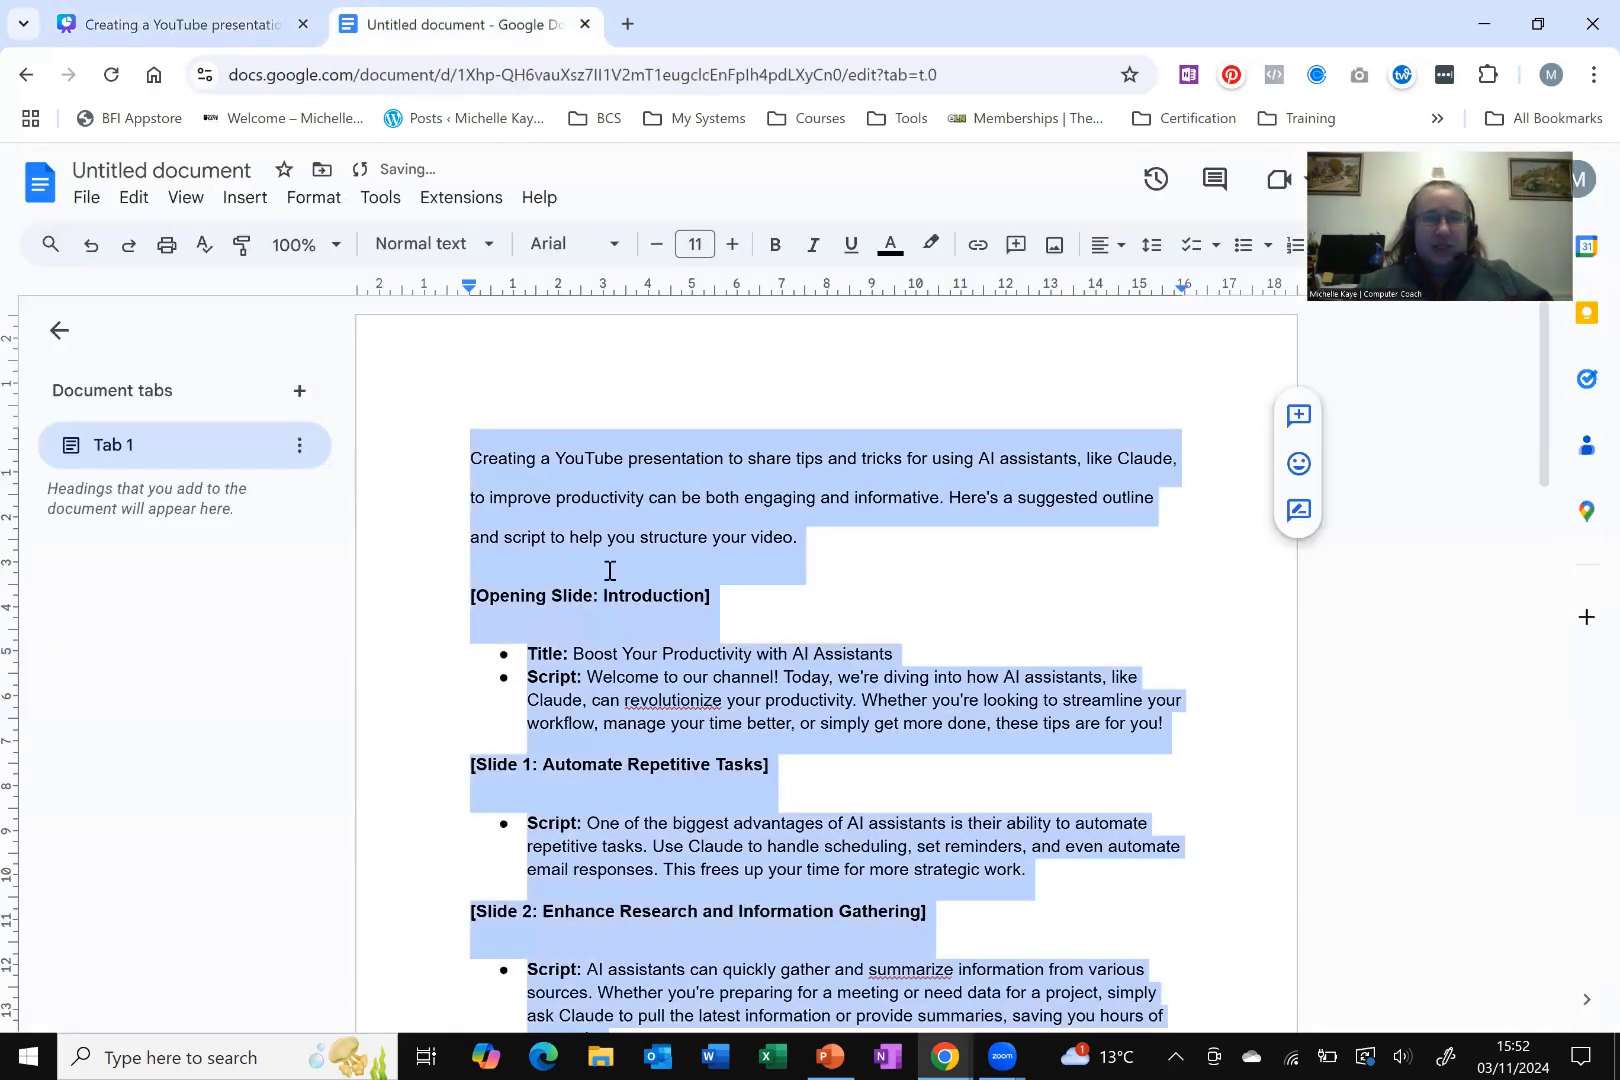
click(463, 597)
drag(485, 622, 899, 1056)
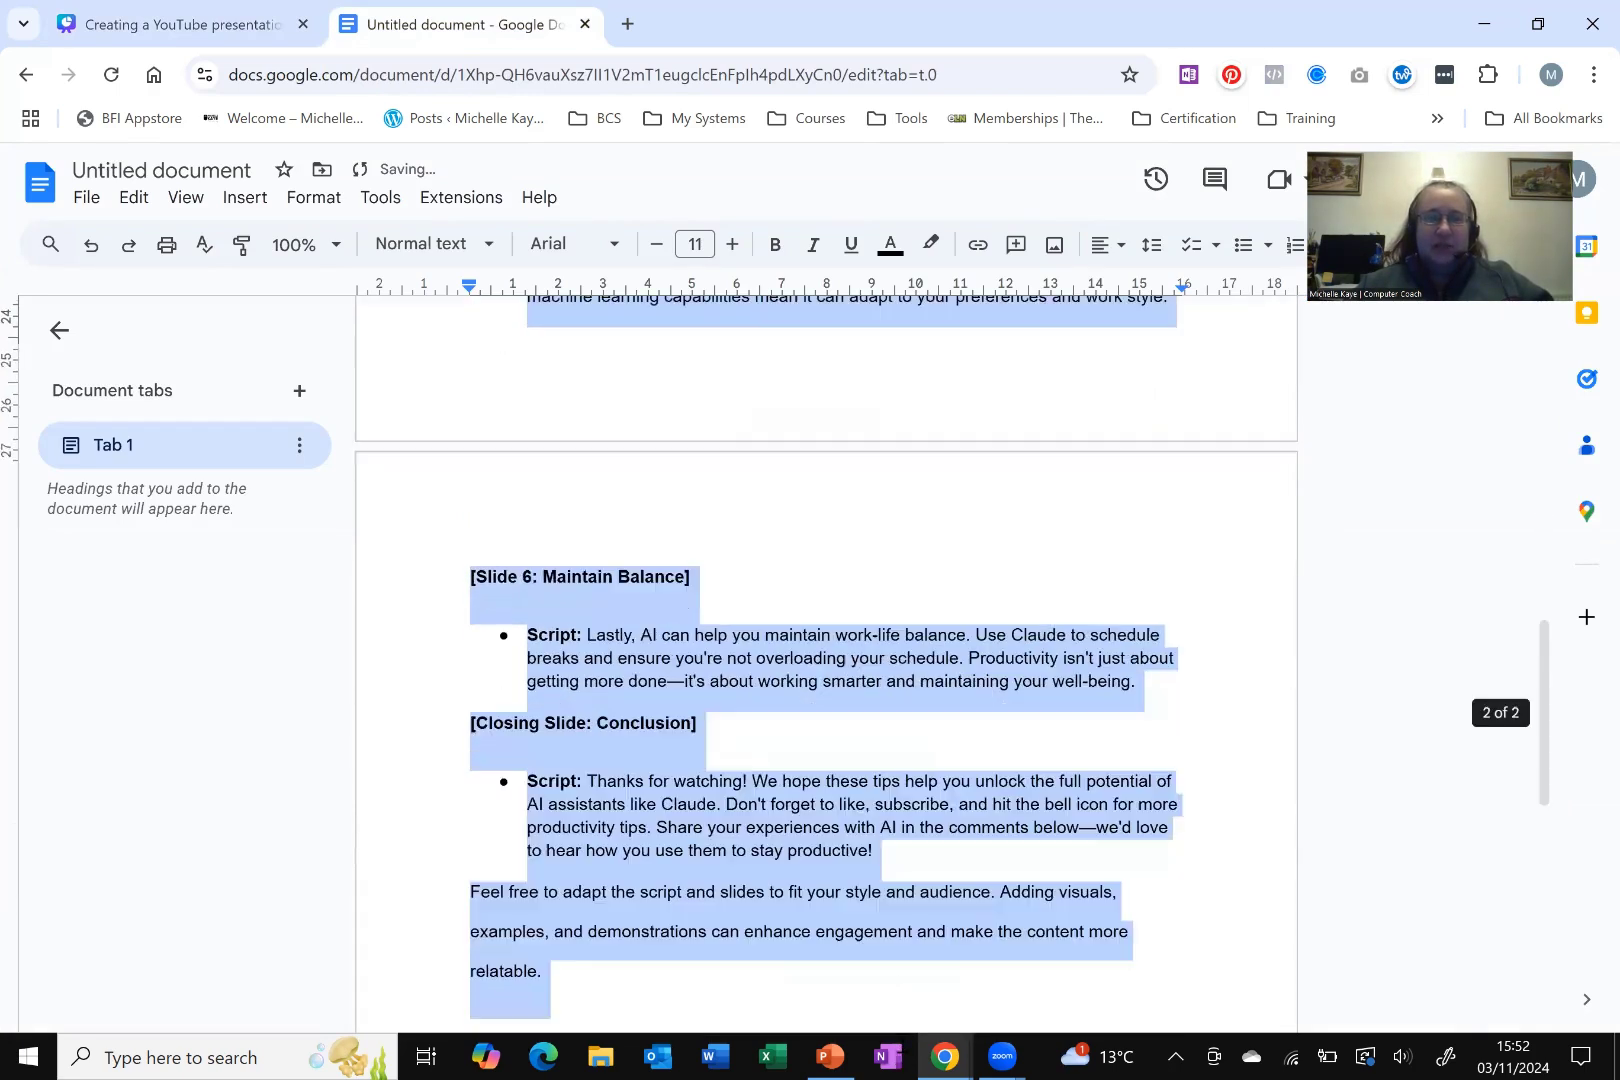
drag(932, 783, 958, 786)
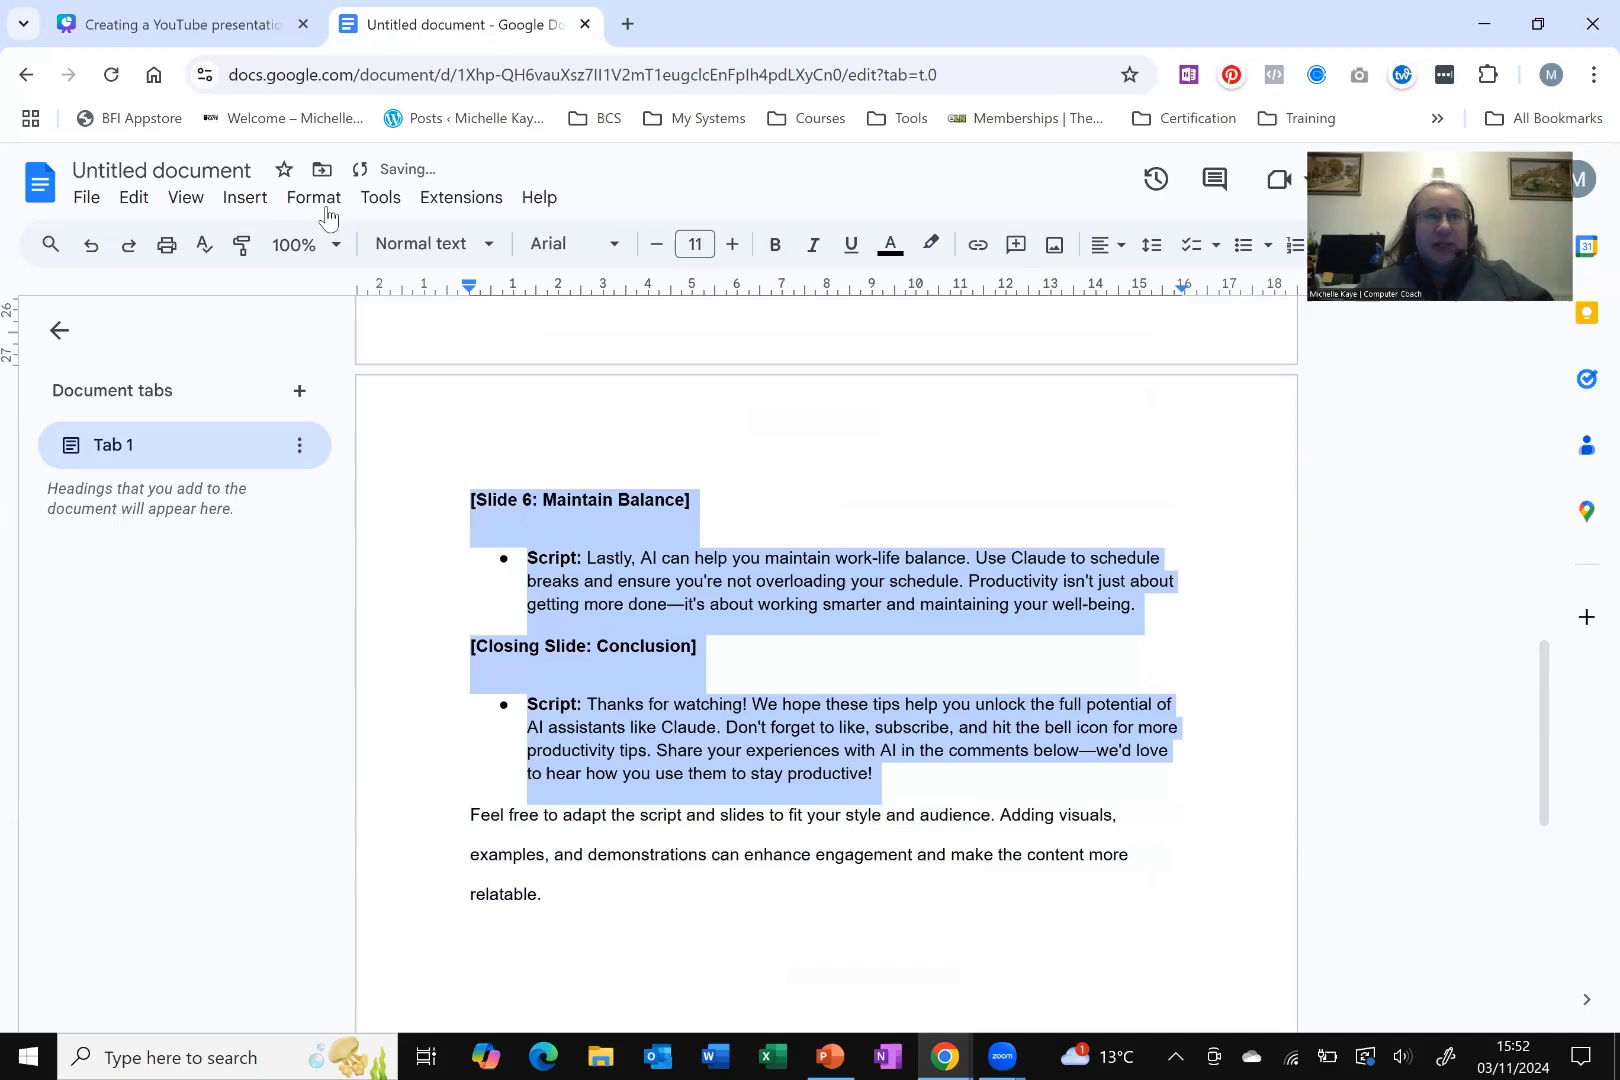
Step: Paste the script lines into the Heading column starting at row 1, filling rows 1–17, and check them
click(240, 26)
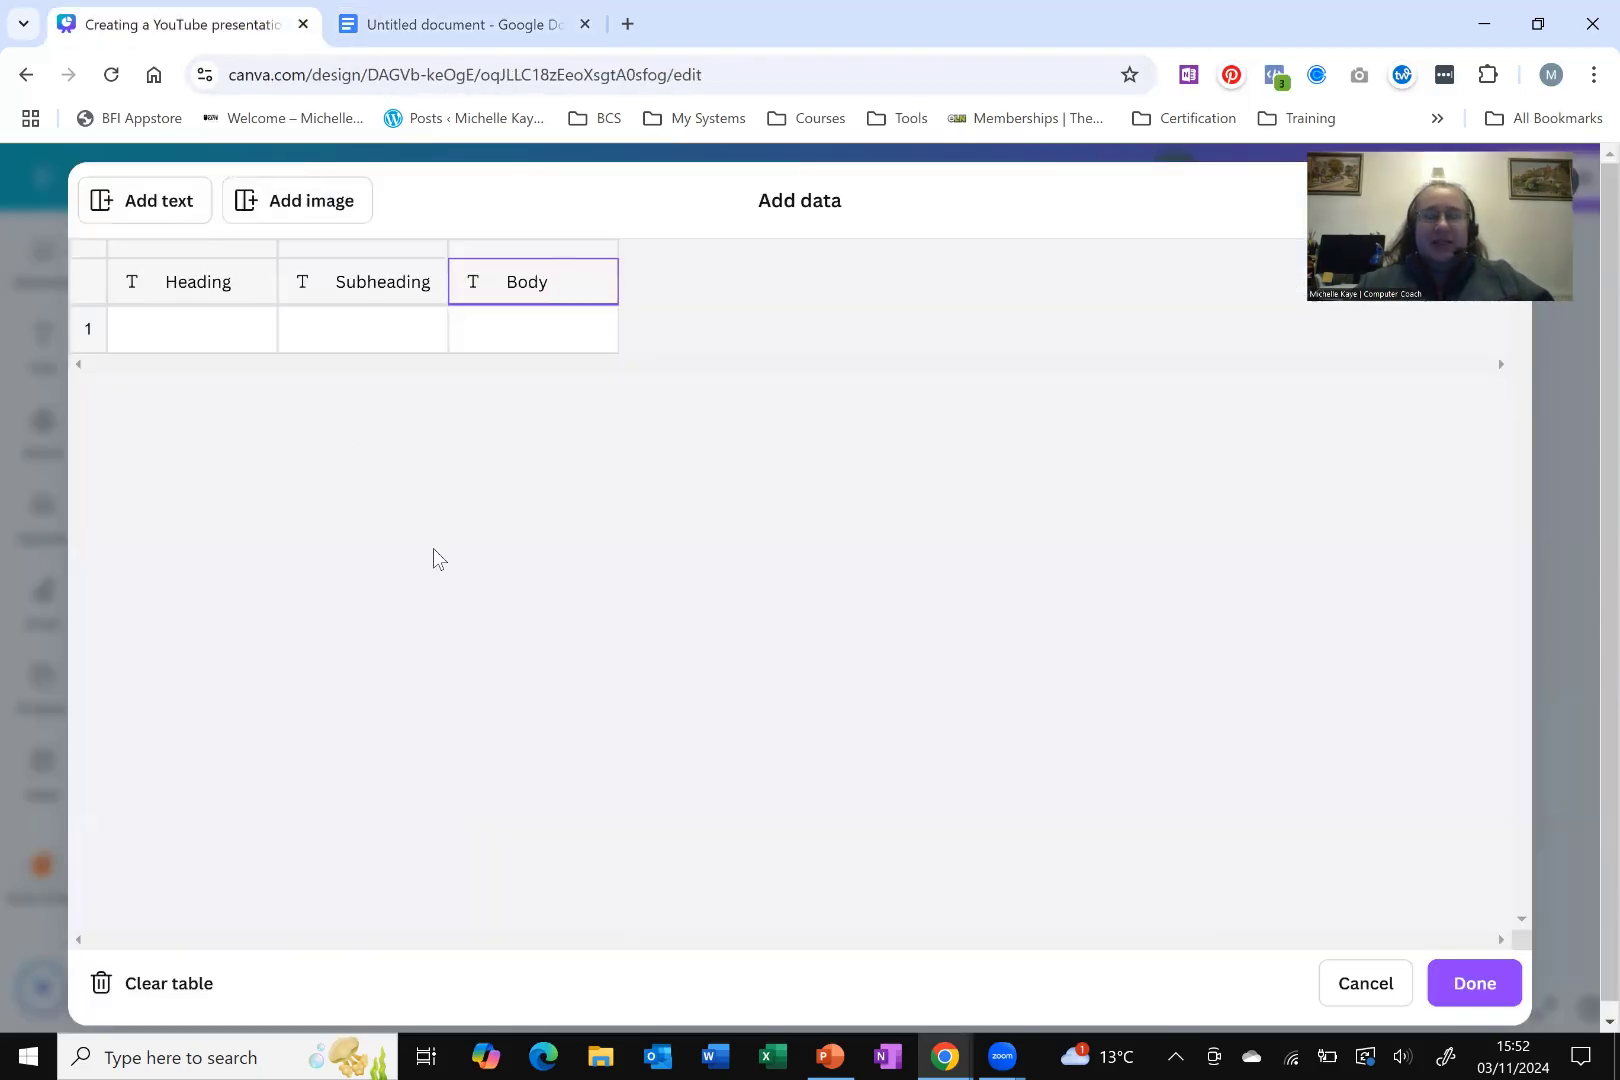
click(212, 341)
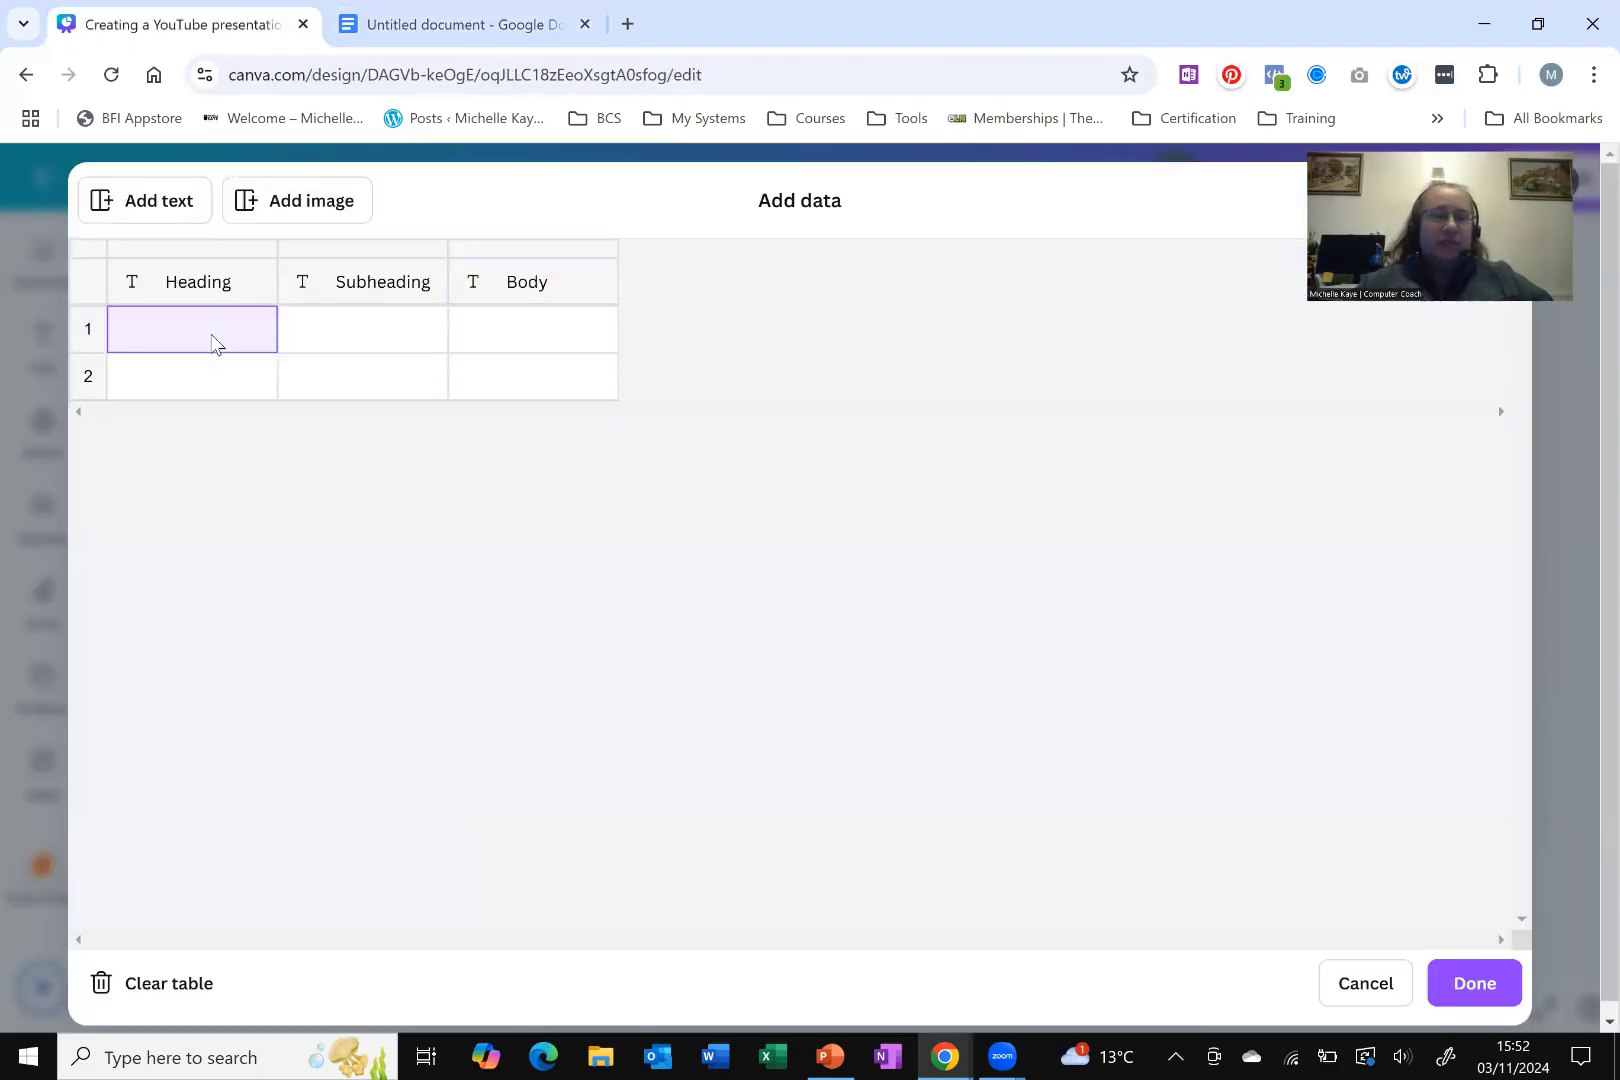
key(ctrl+v)
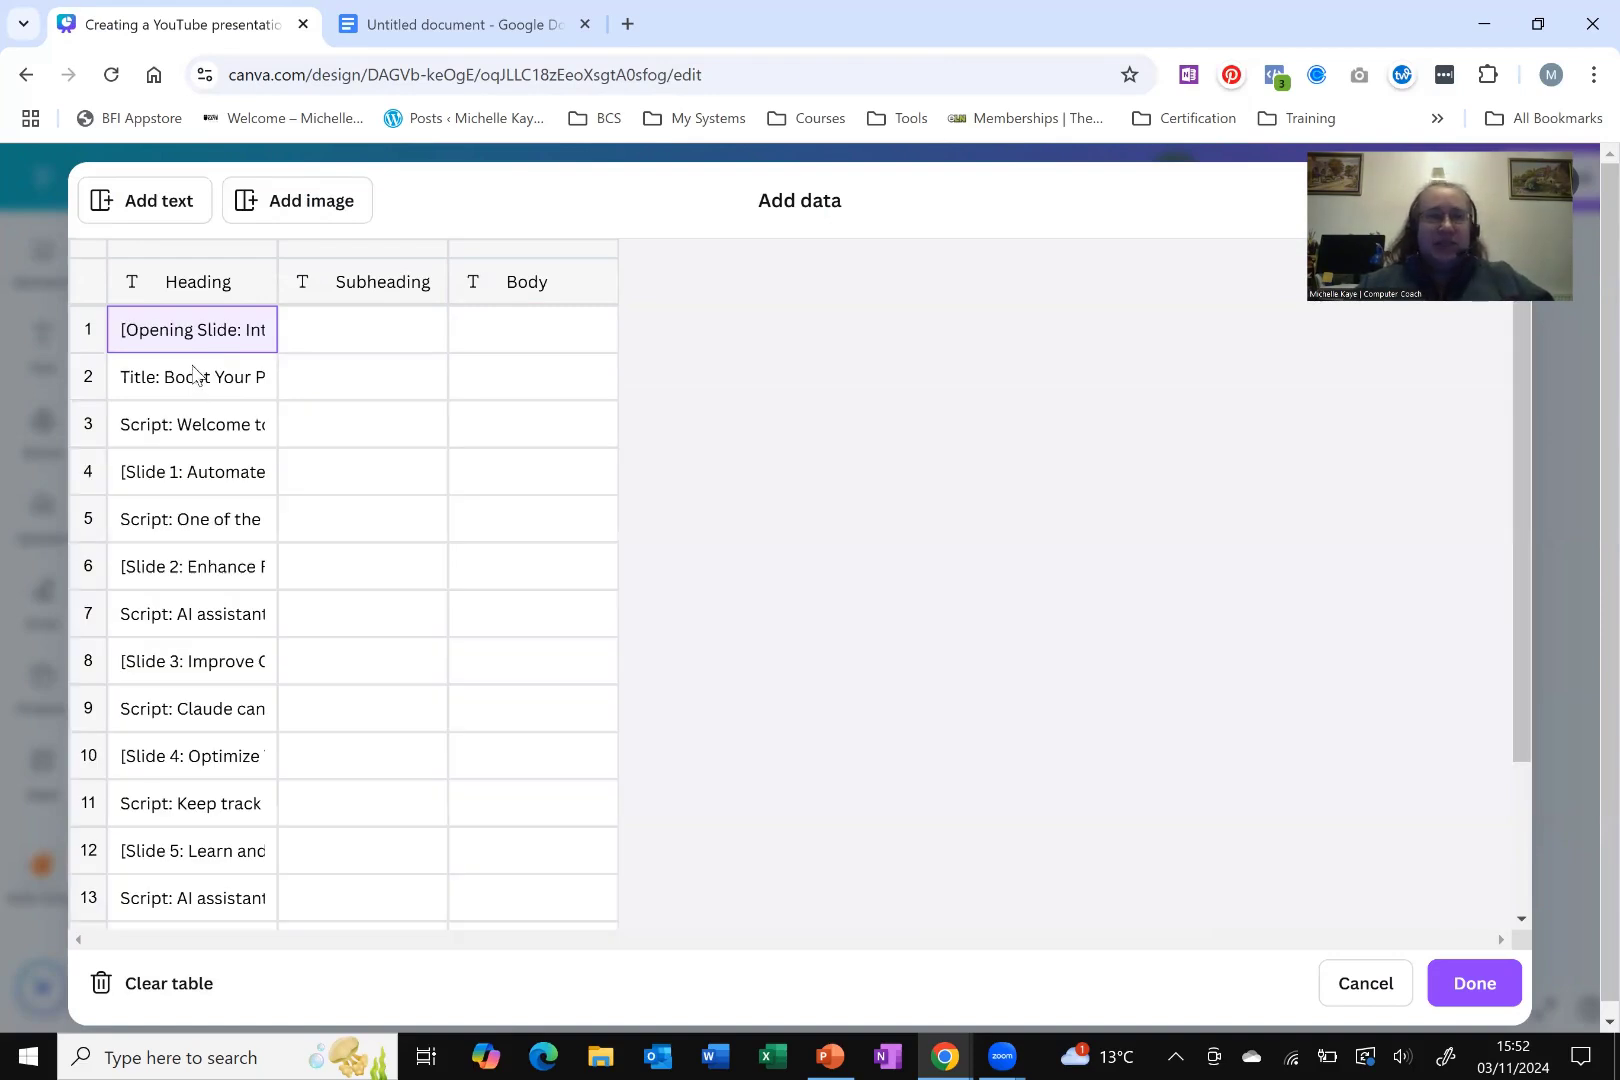
click(199, 383)
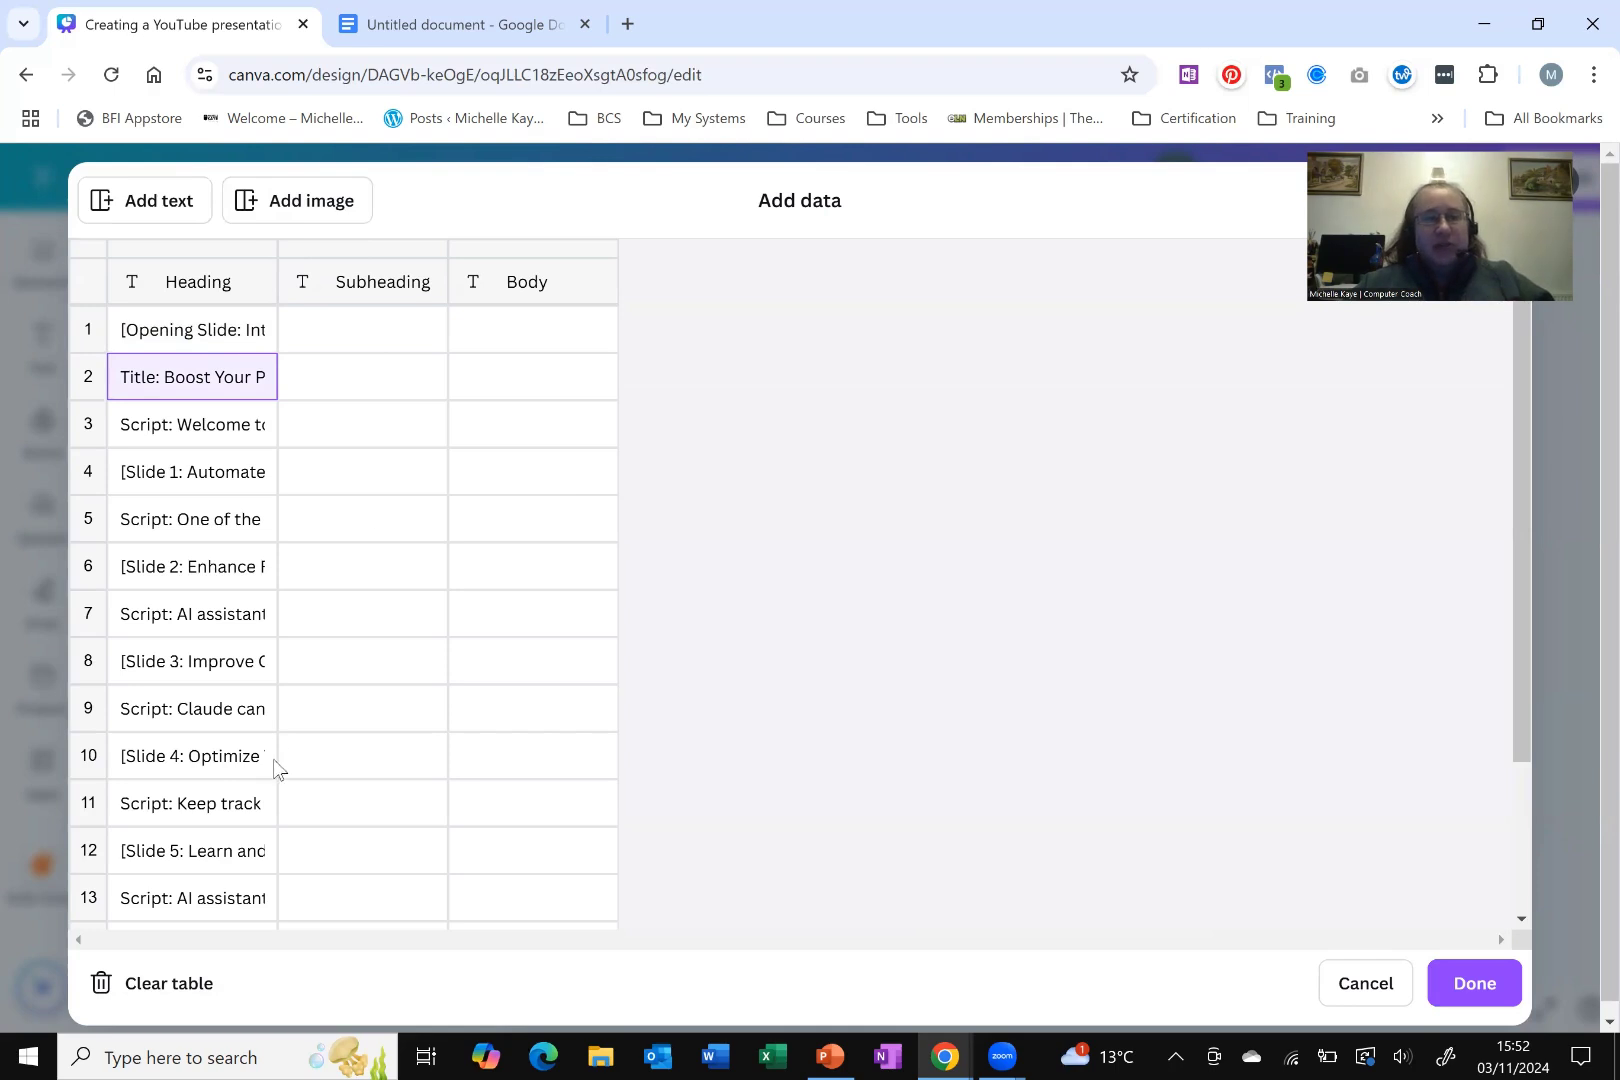
scroll(360, 790, down, 3)
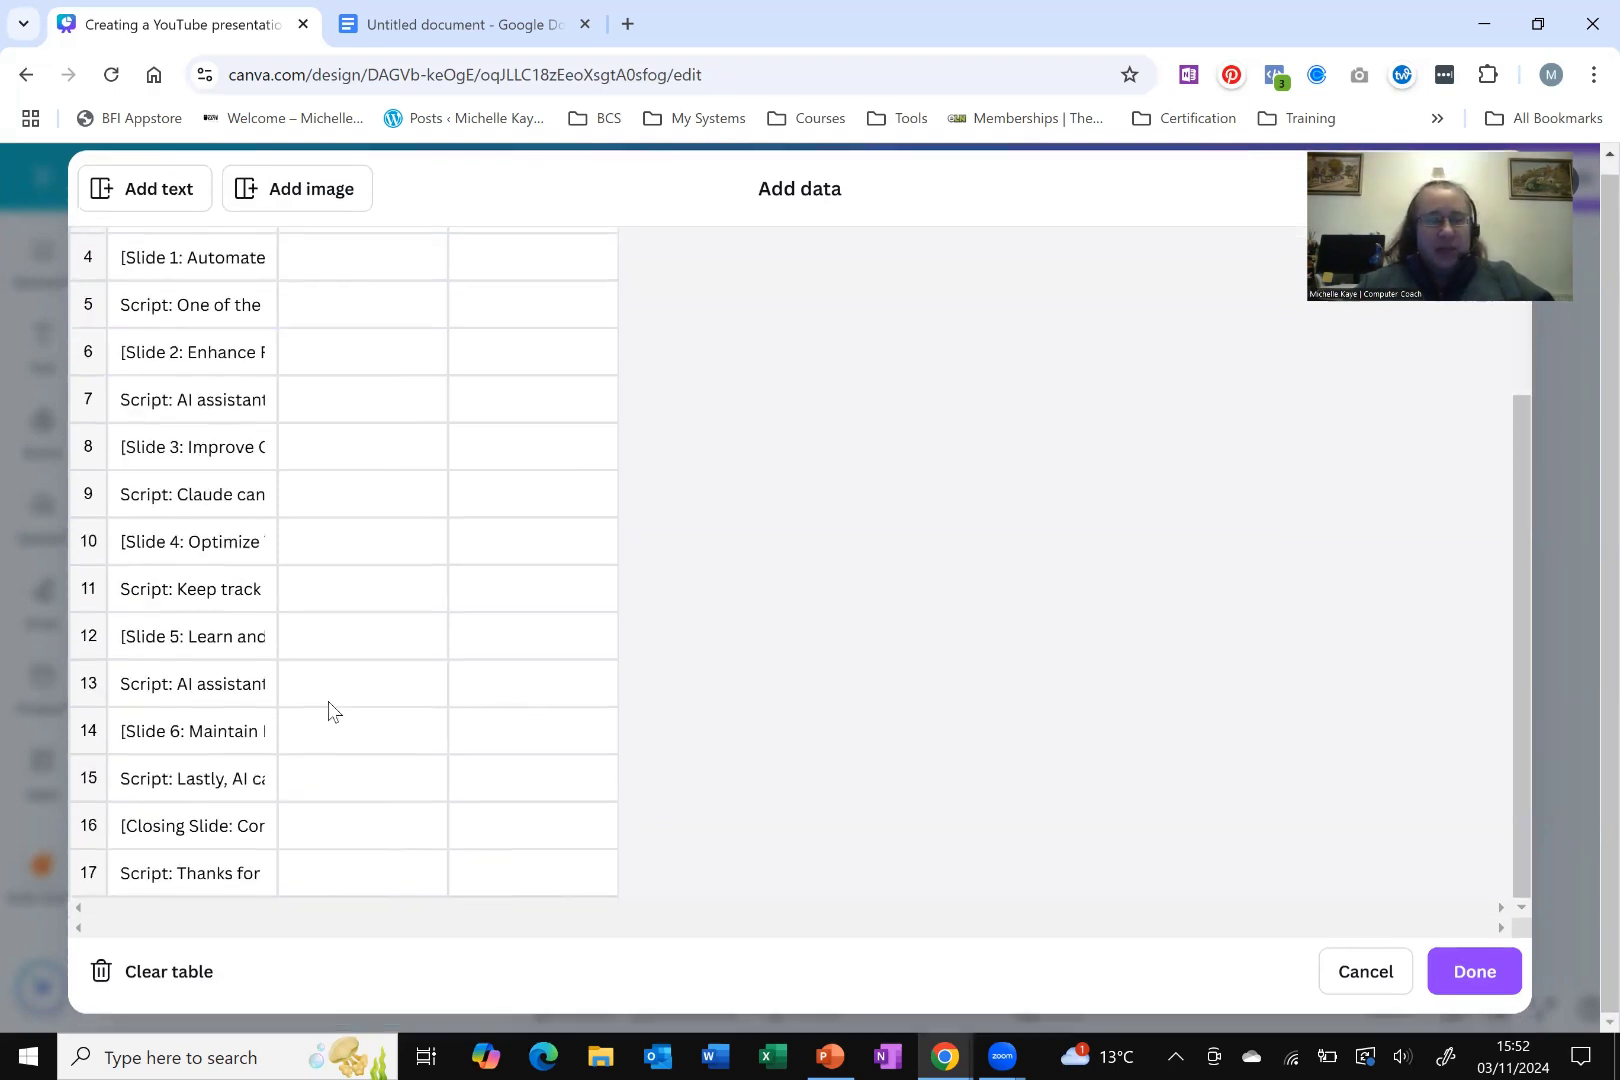
scroll(325, 709, up, 3)
click(88, 335)
Step: Delete the Opening Slide row and the Script rows under the title, Slide 1 and Slide 2
right_click(88, 335)
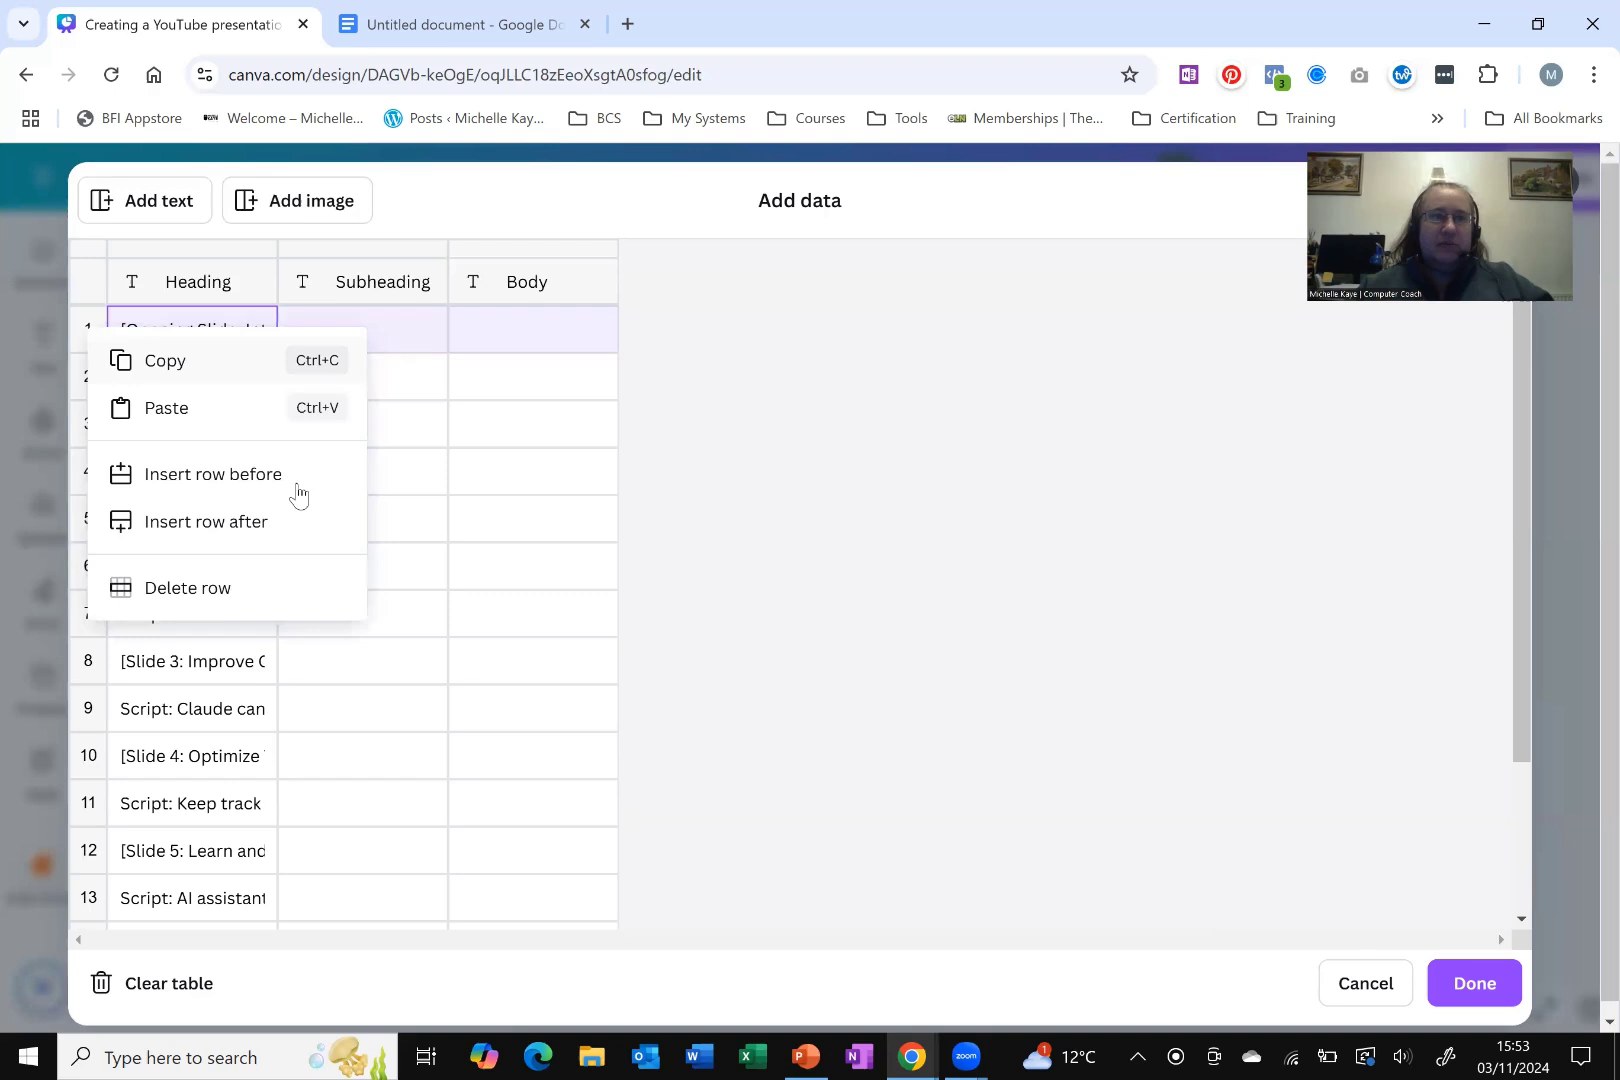
click(215, 589)
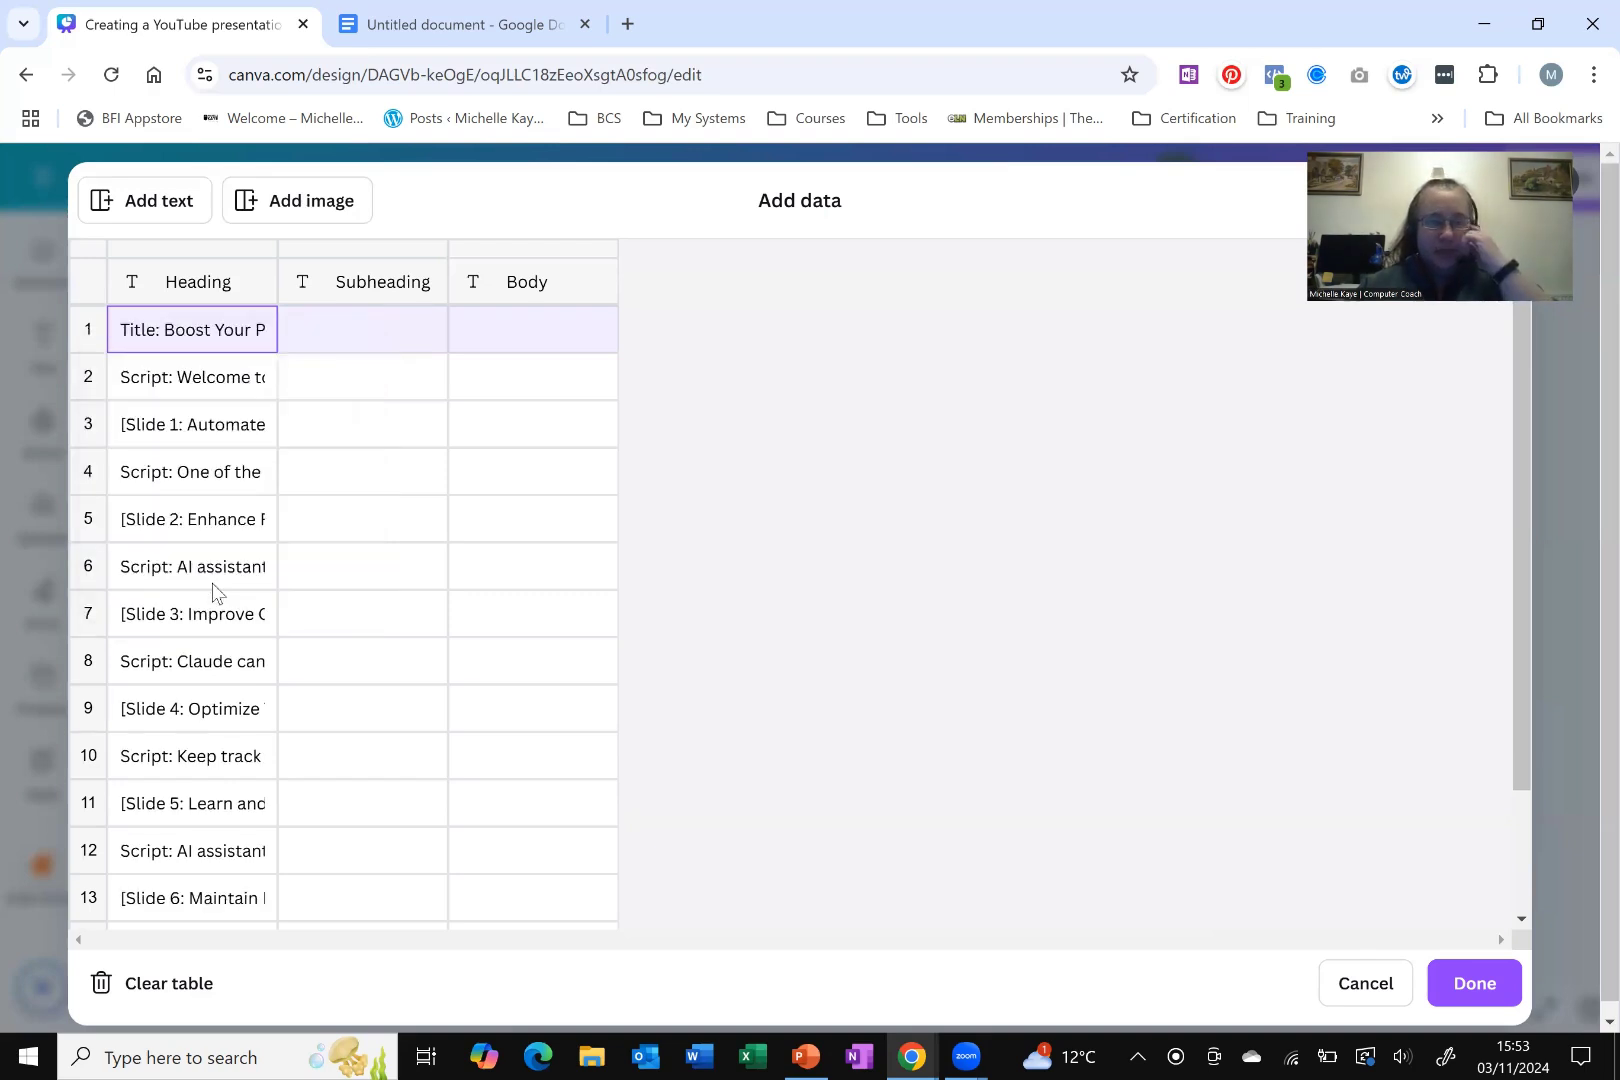
click(95, 378)
right_click(95, 378)
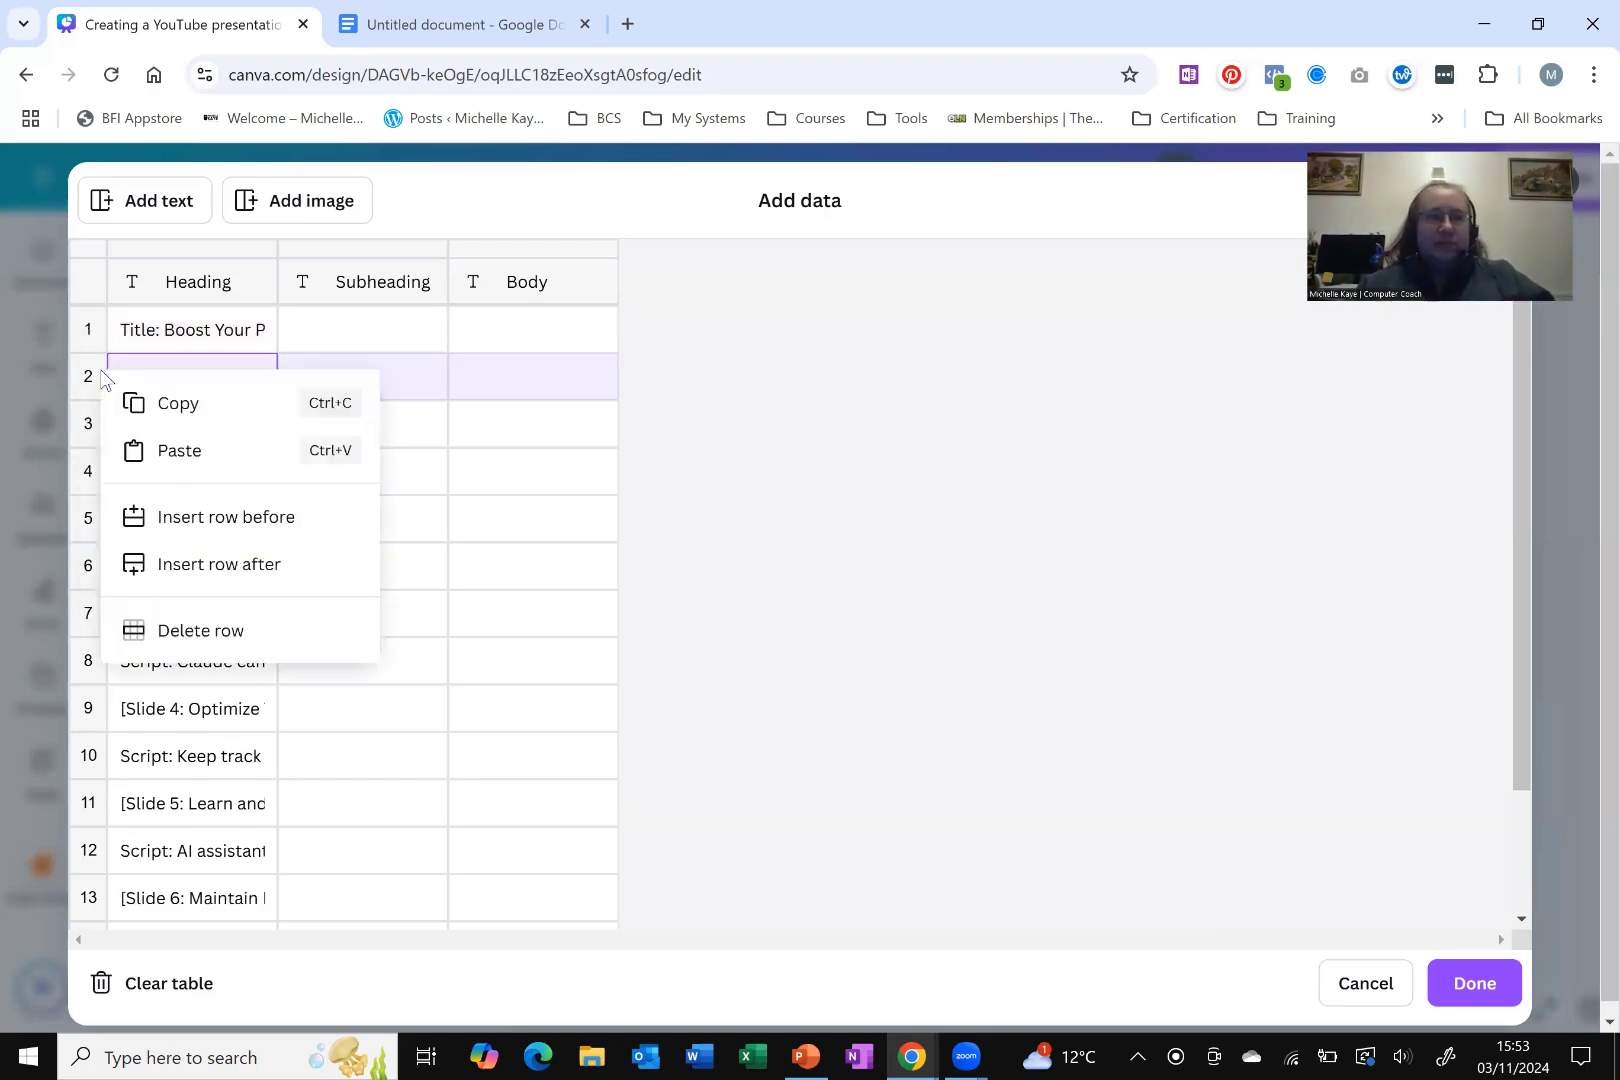
click(212, 632)
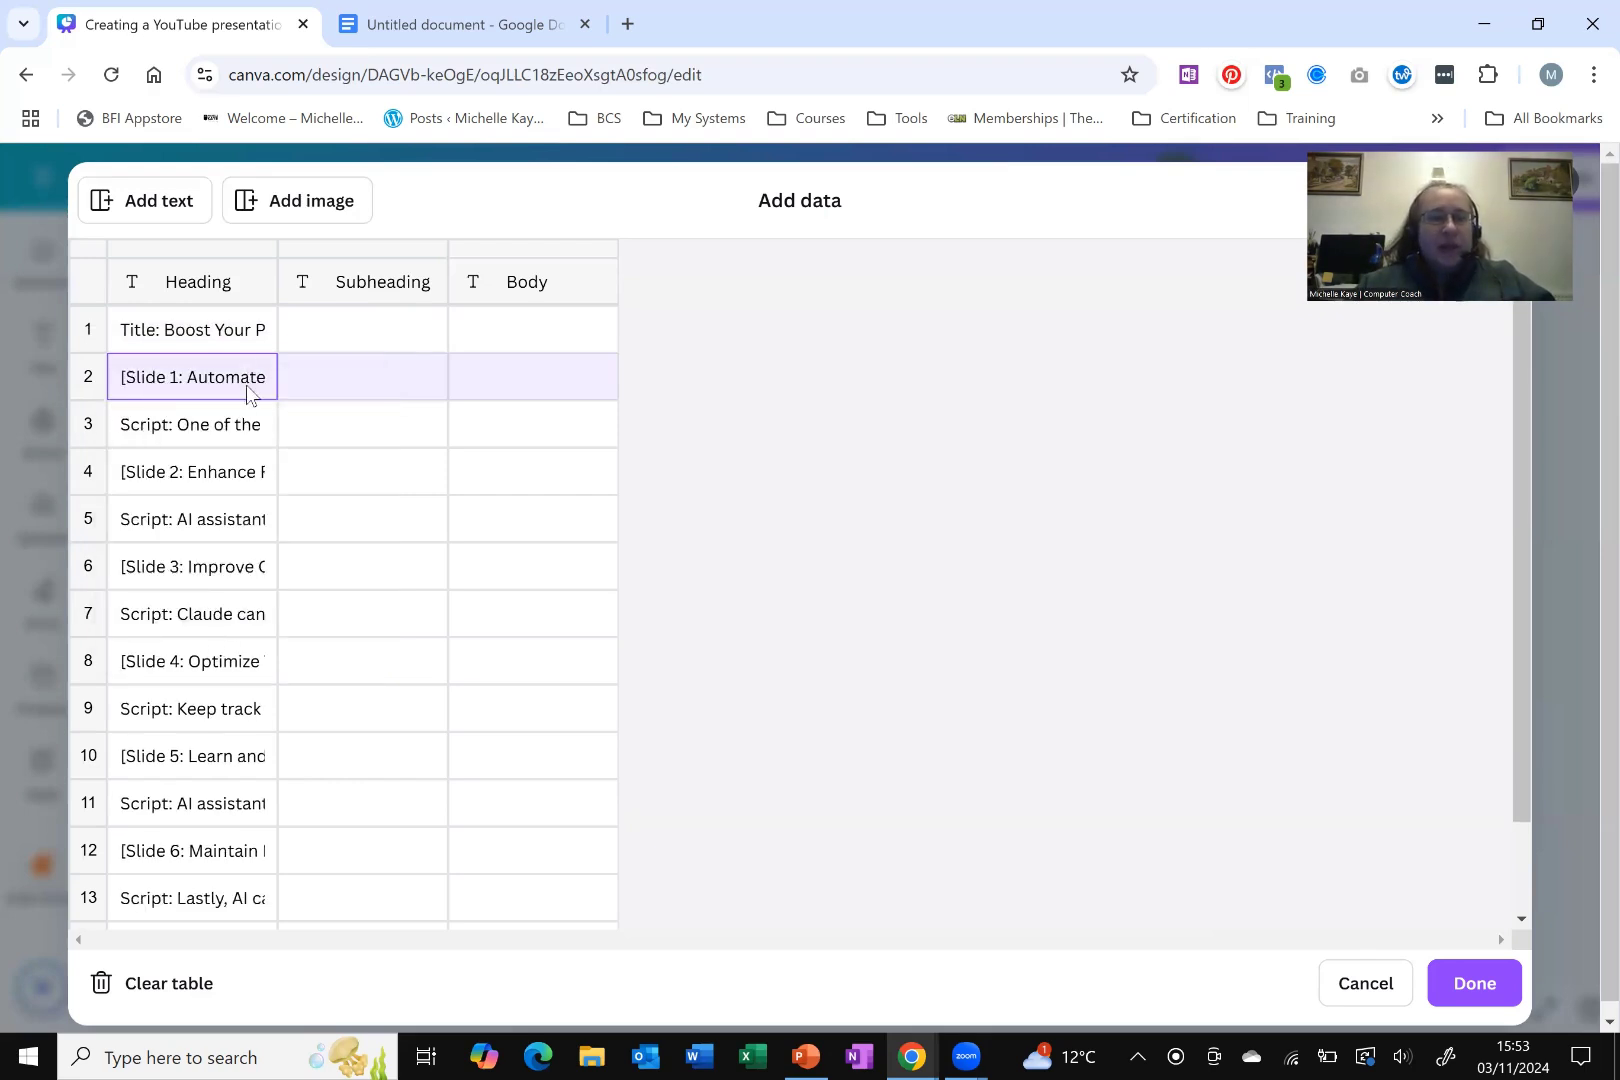
click(198, 388)
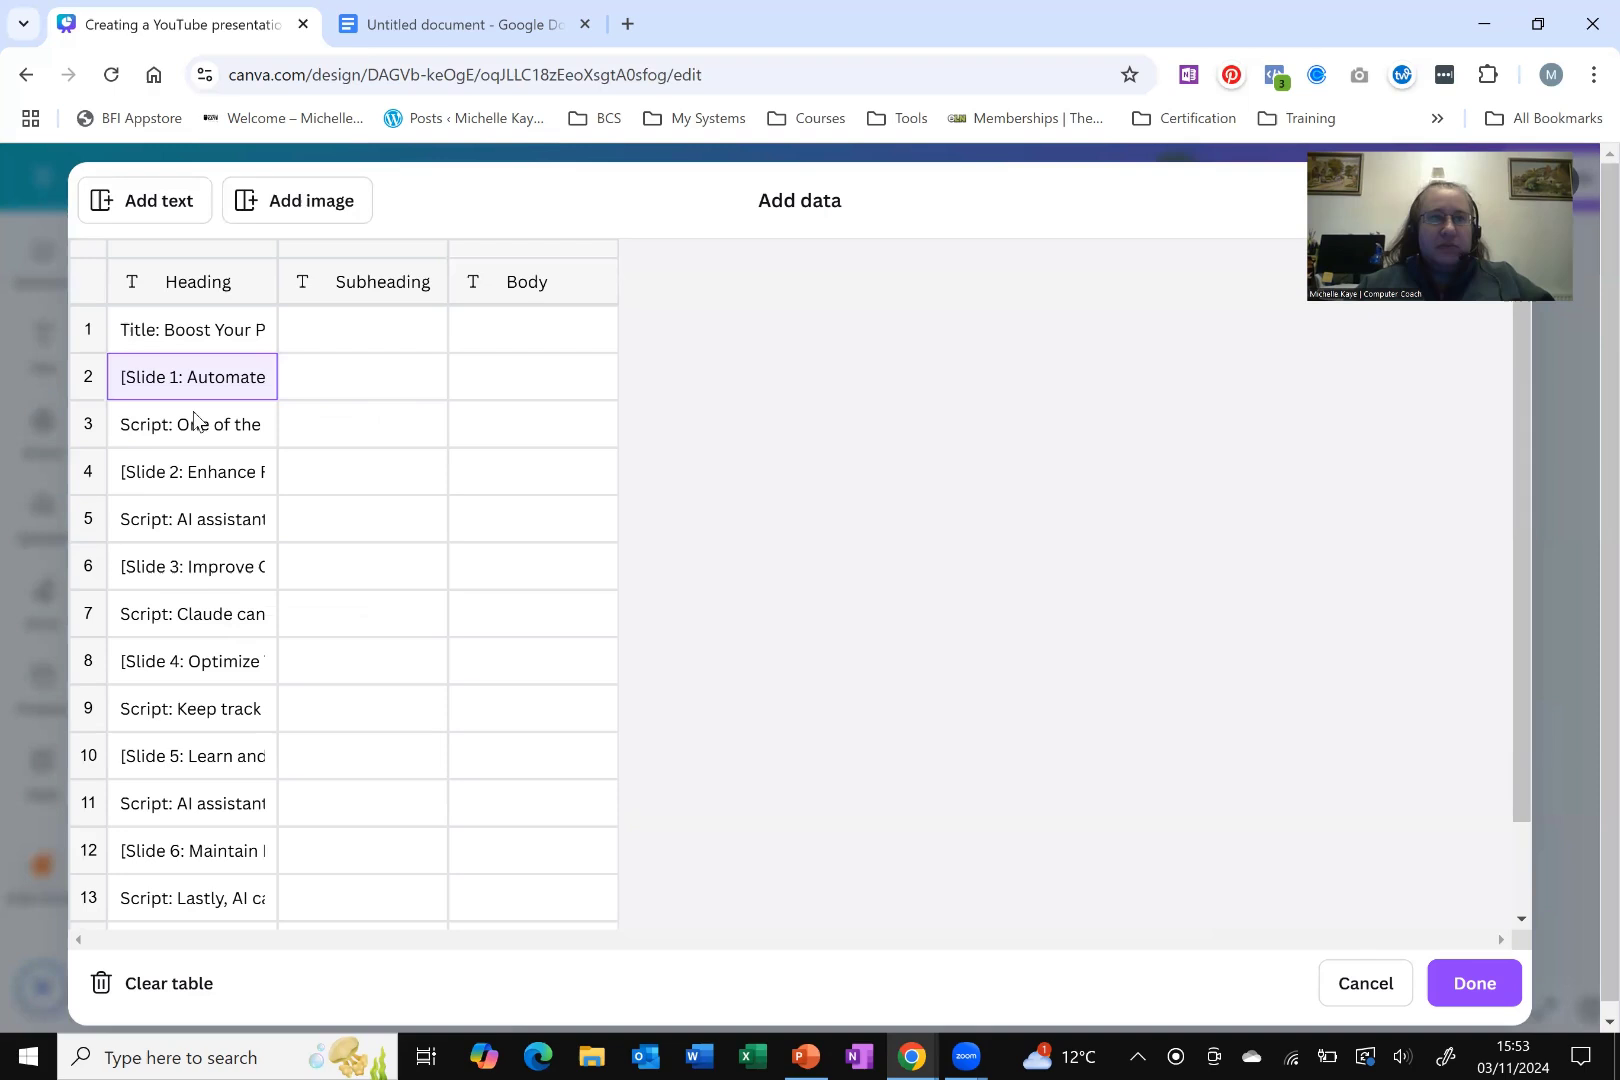
right_click(97, 430)
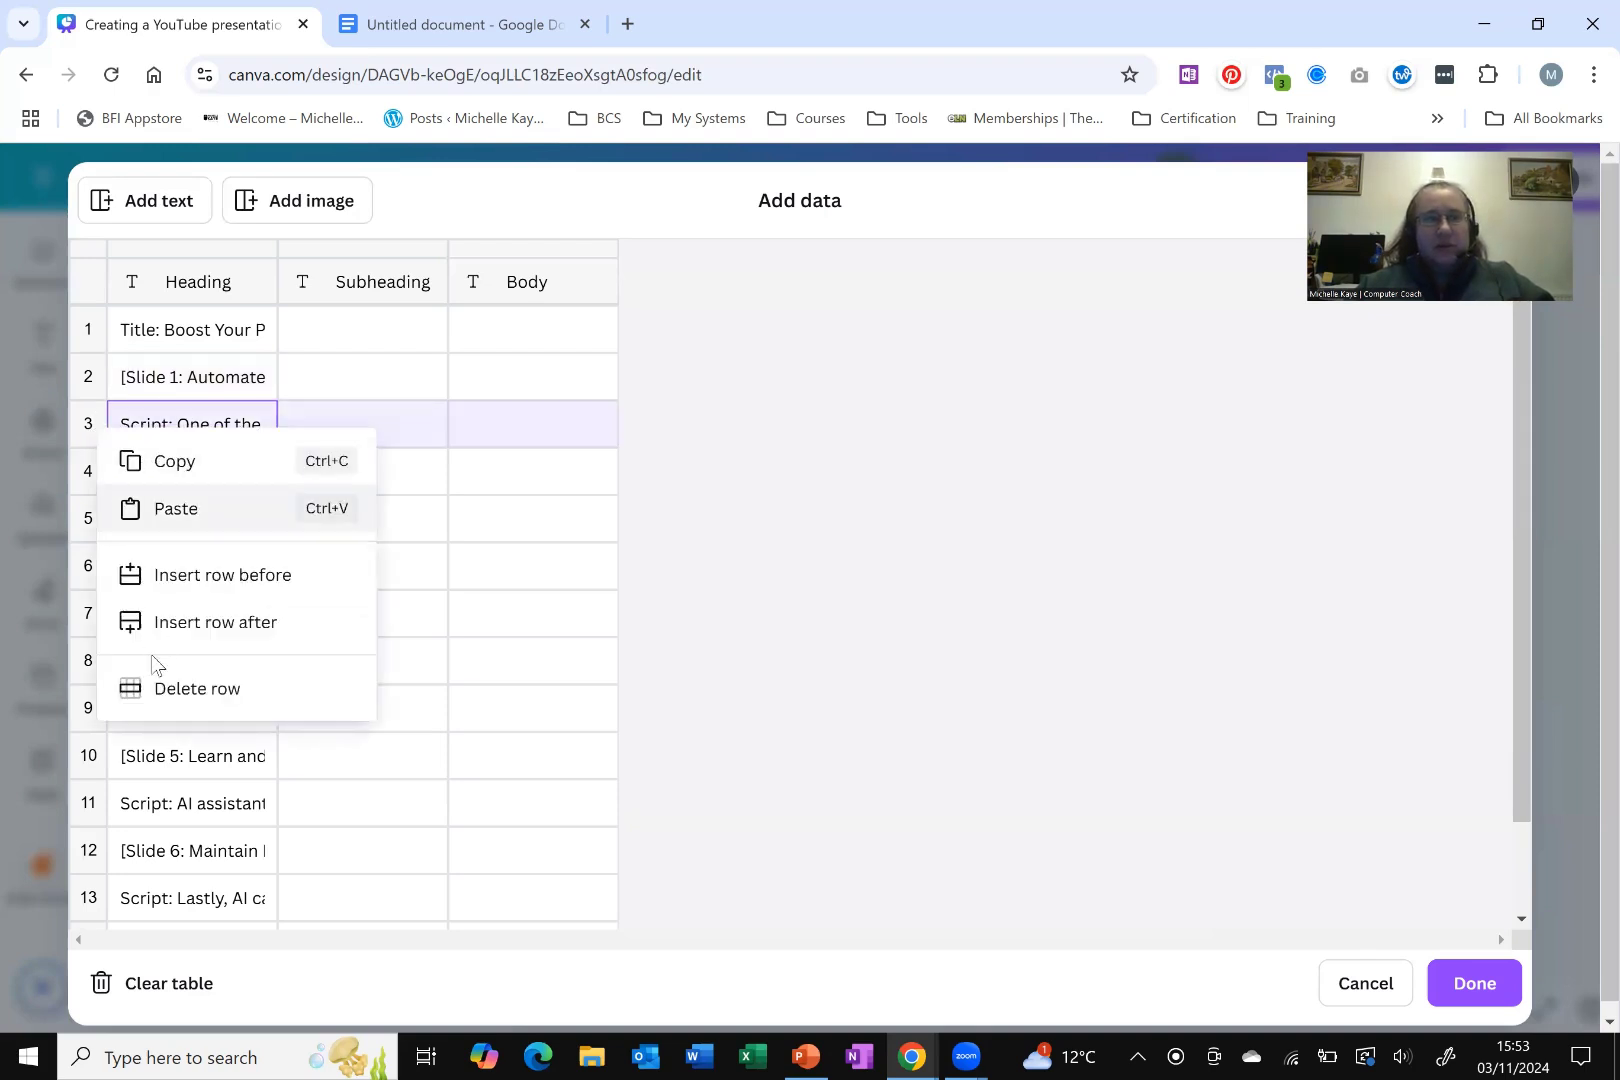
click(160, 688)
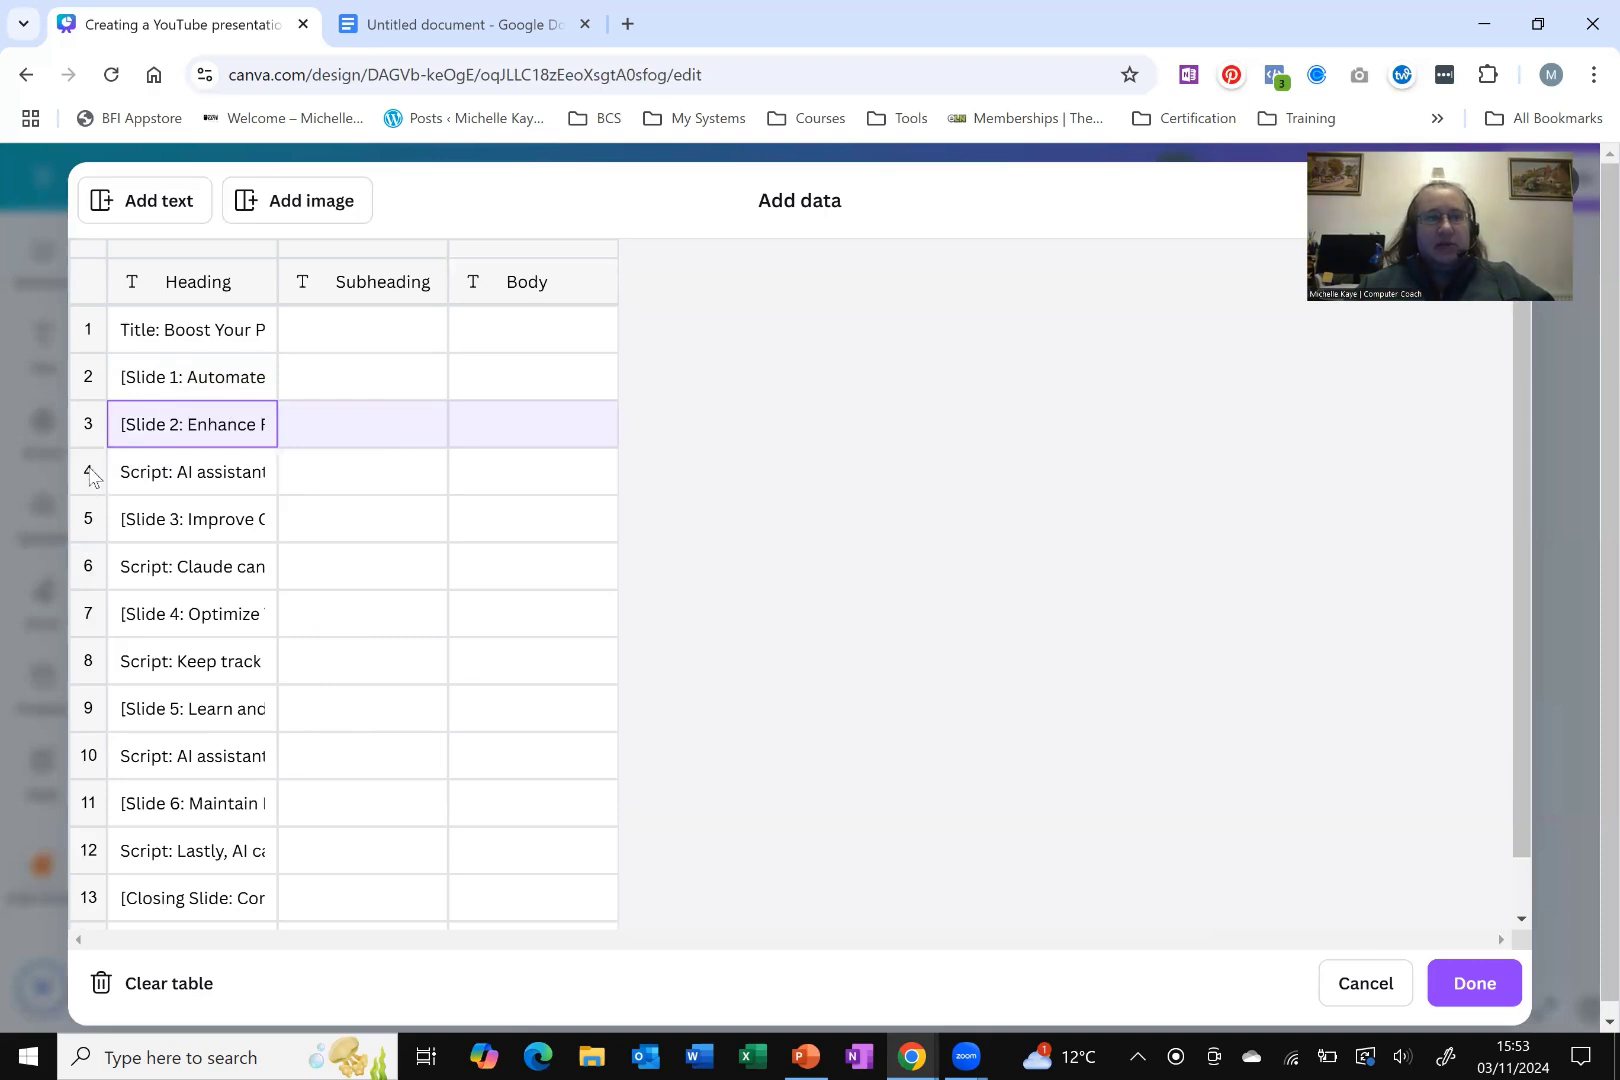
right_click(87, 470)
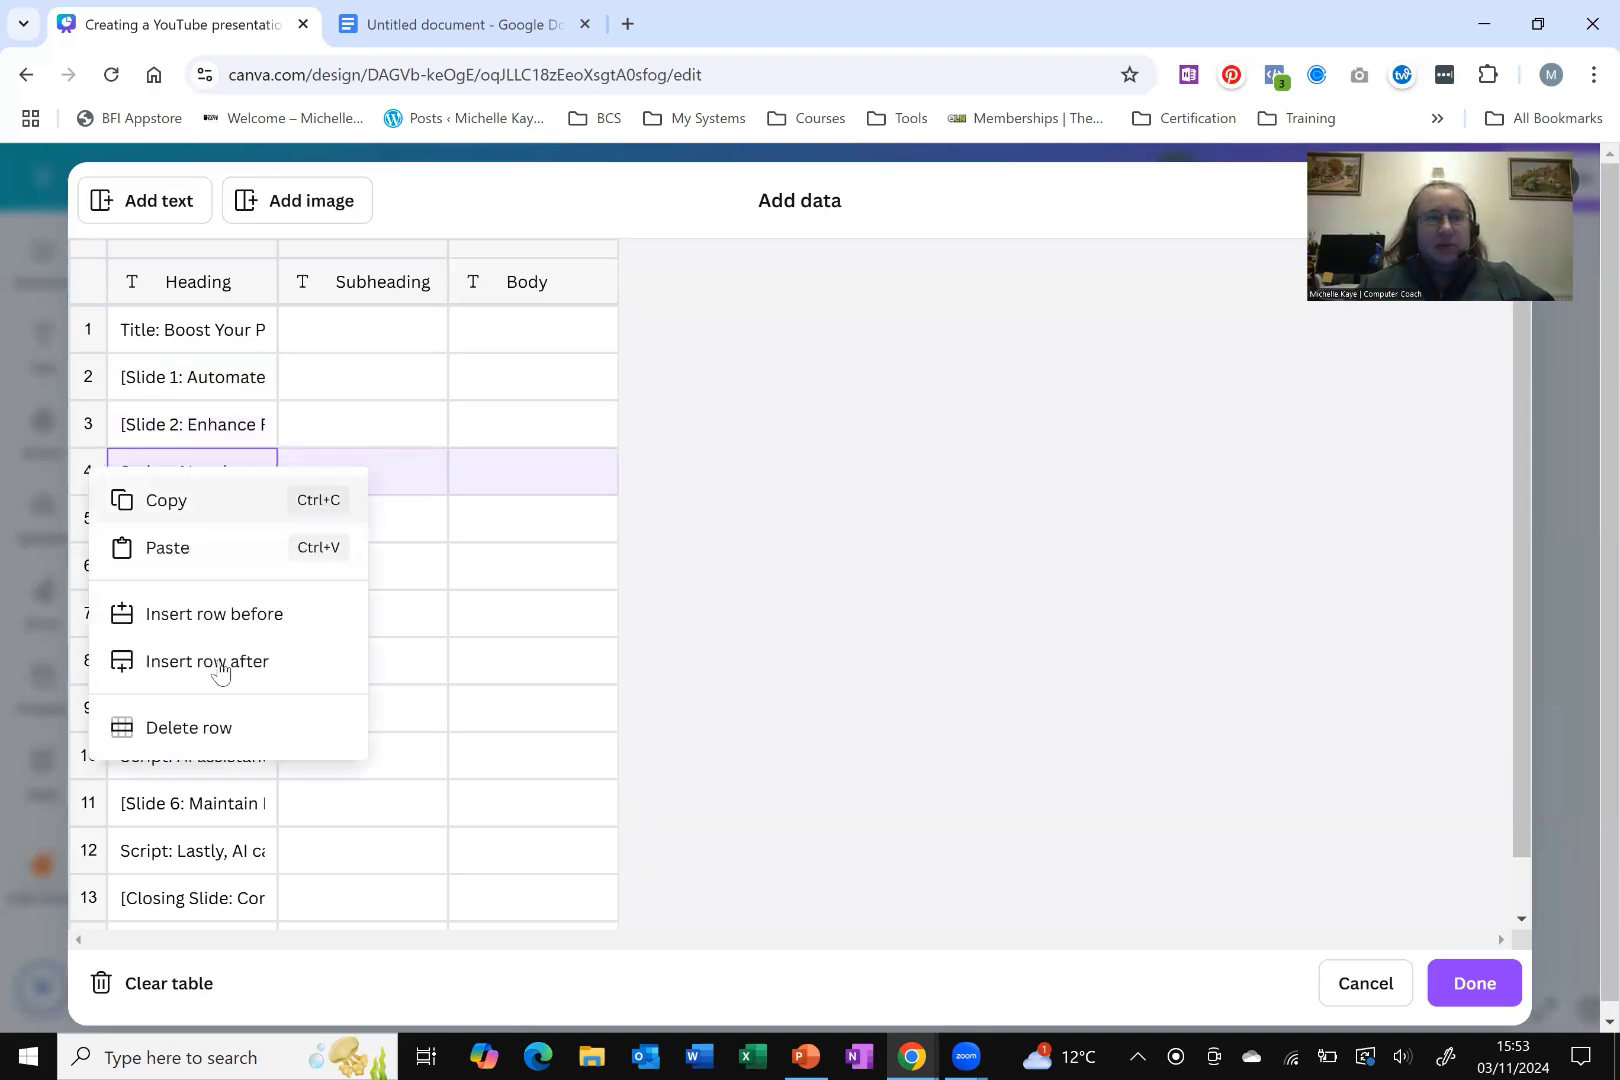
click(200, 727)
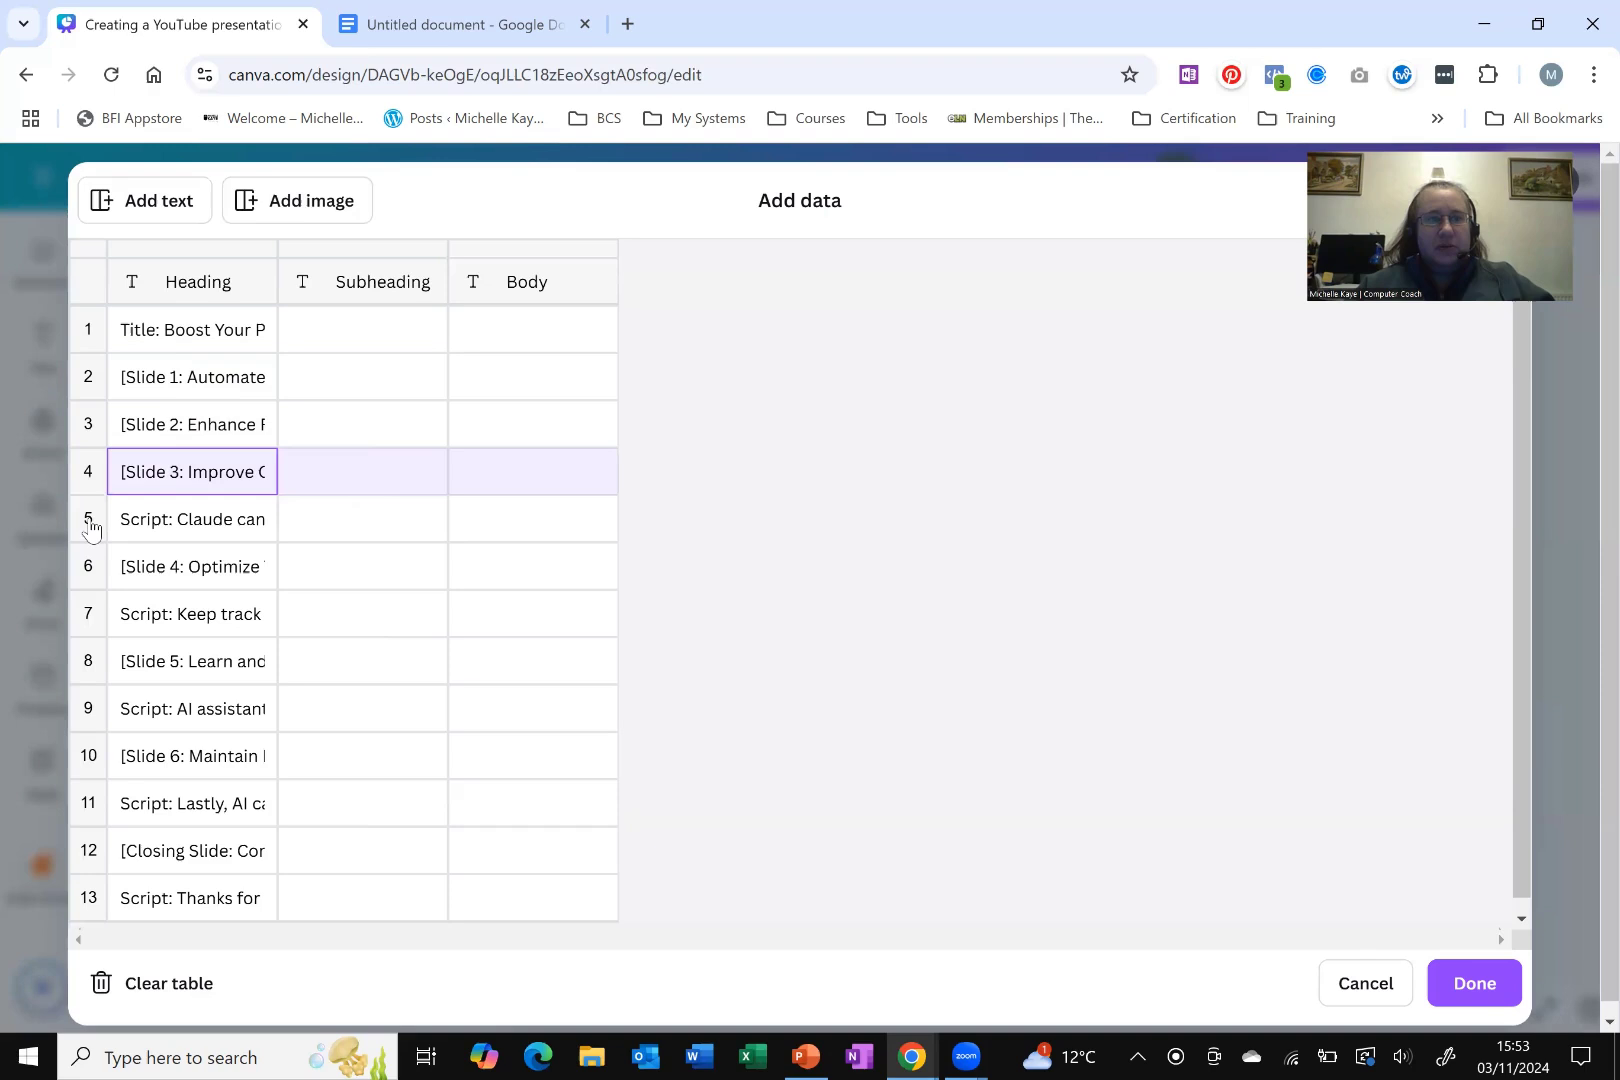
Step: Delete the remaining Script rows under Slides 3–6 and the final one, then finish the table
right_click(89, 527)
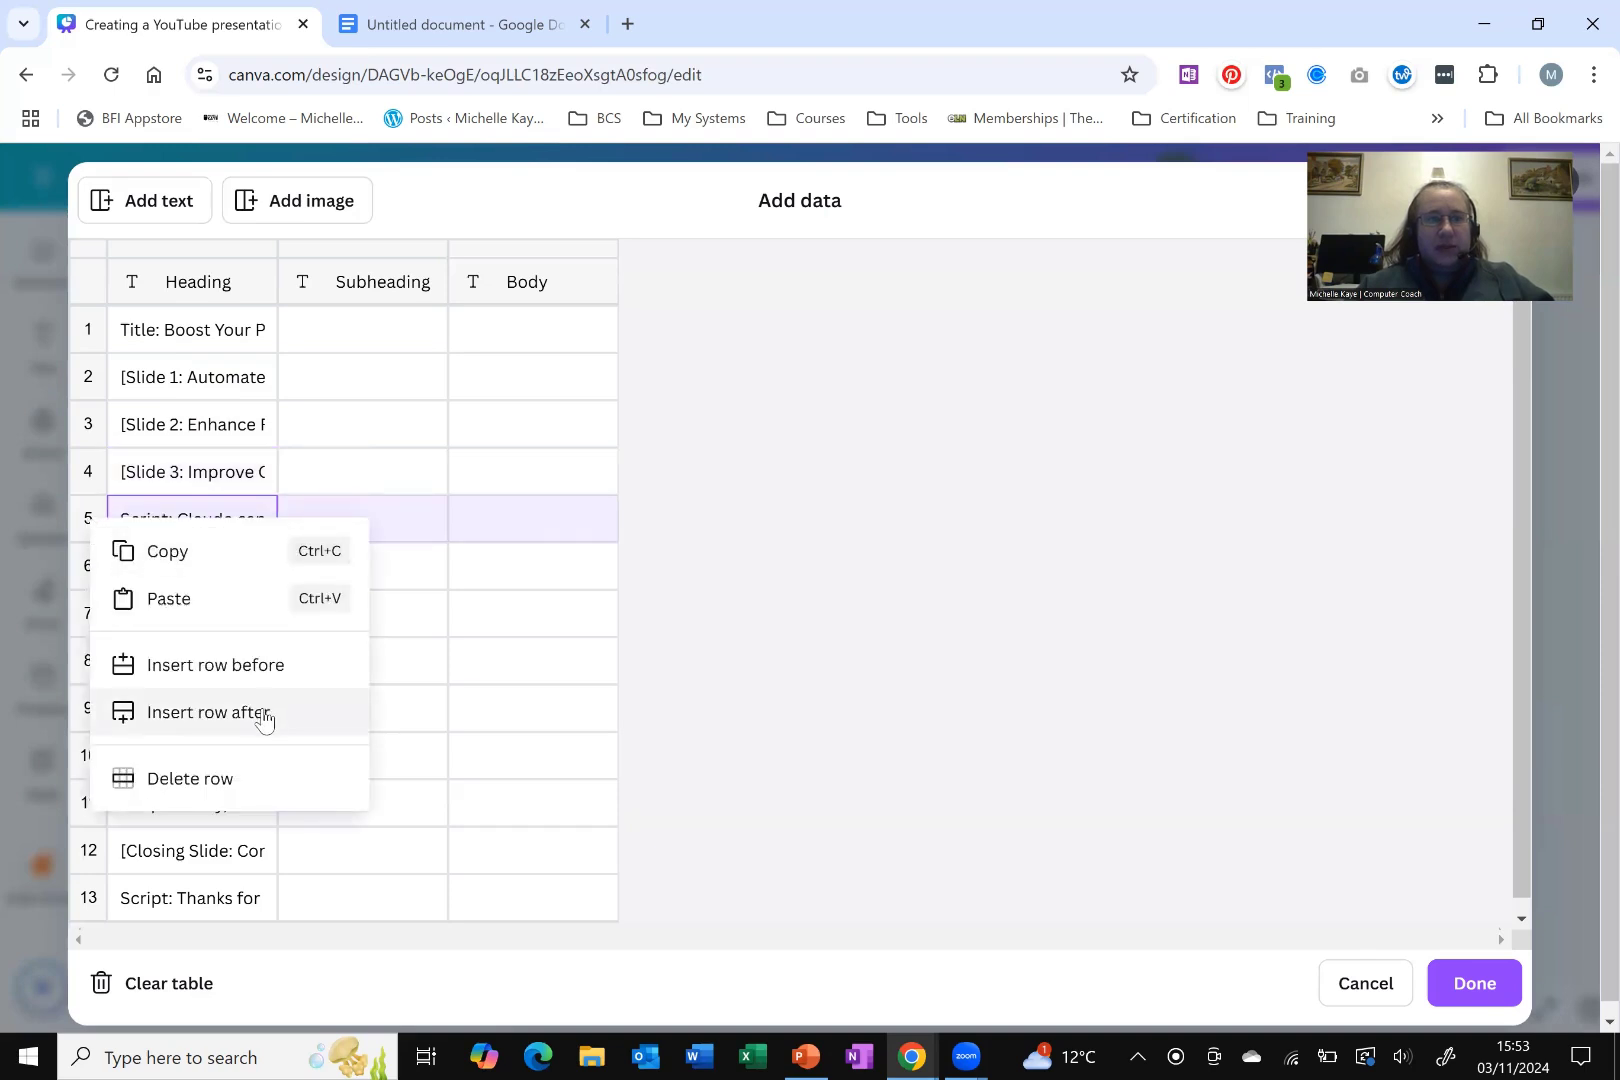
click(243, 785)
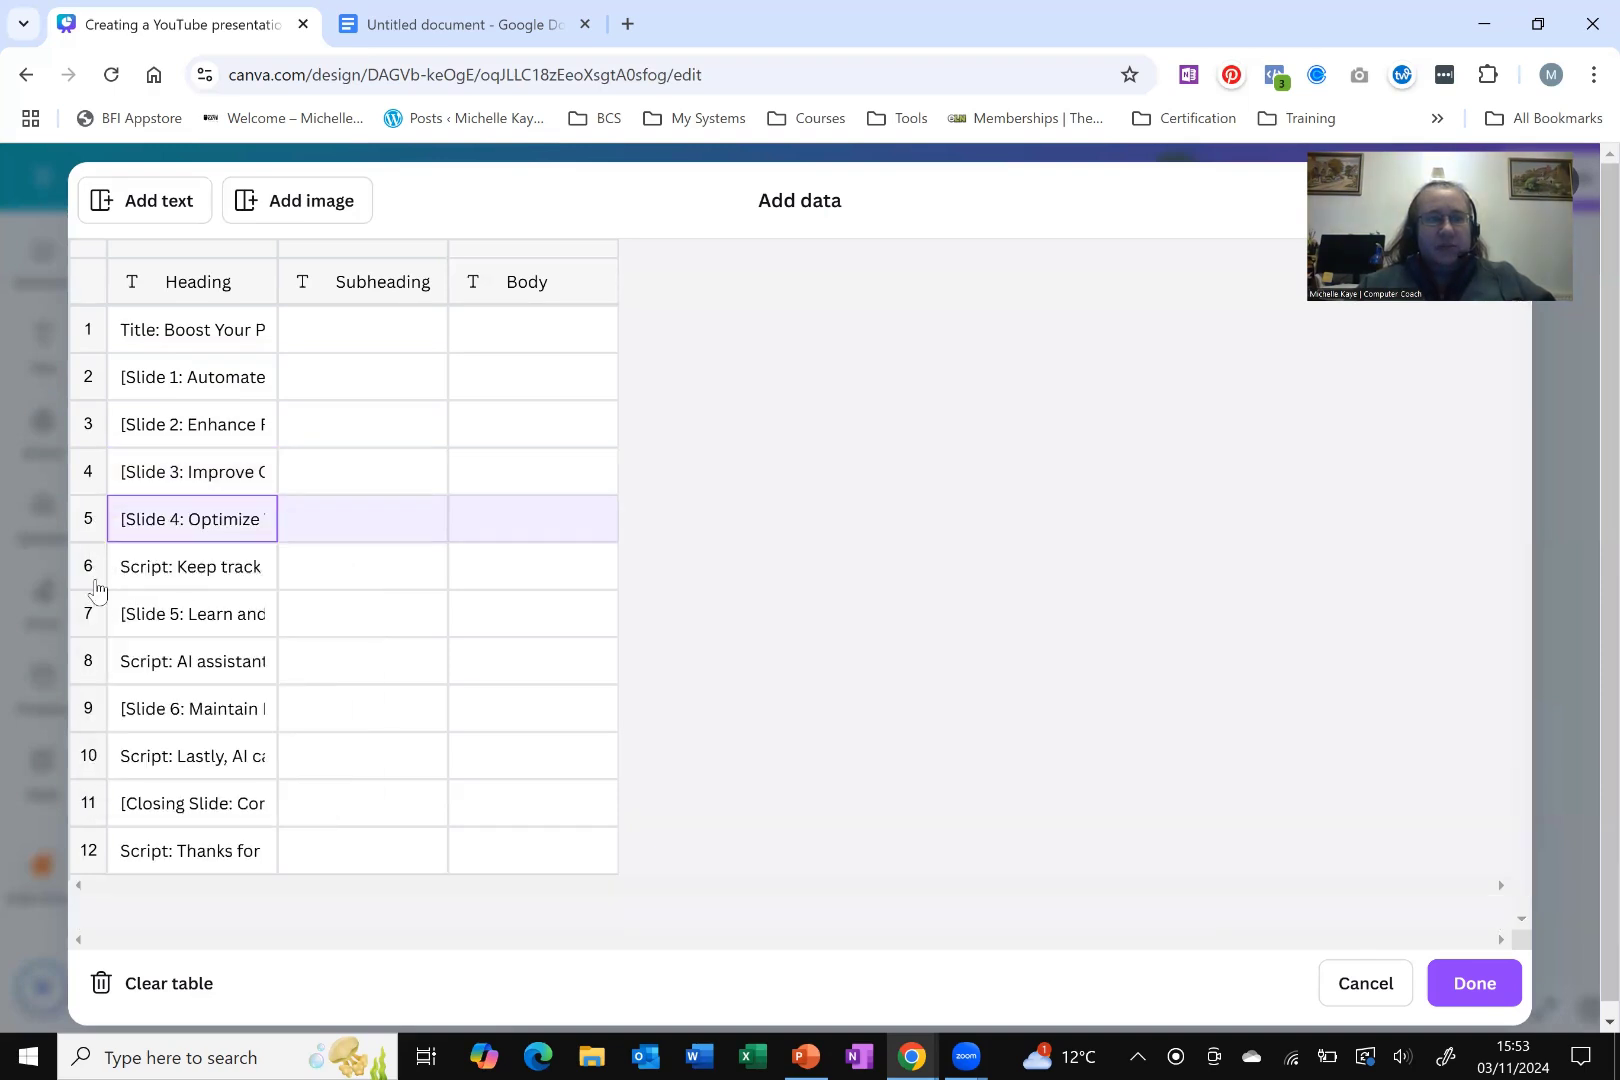
right_click(90, 570)
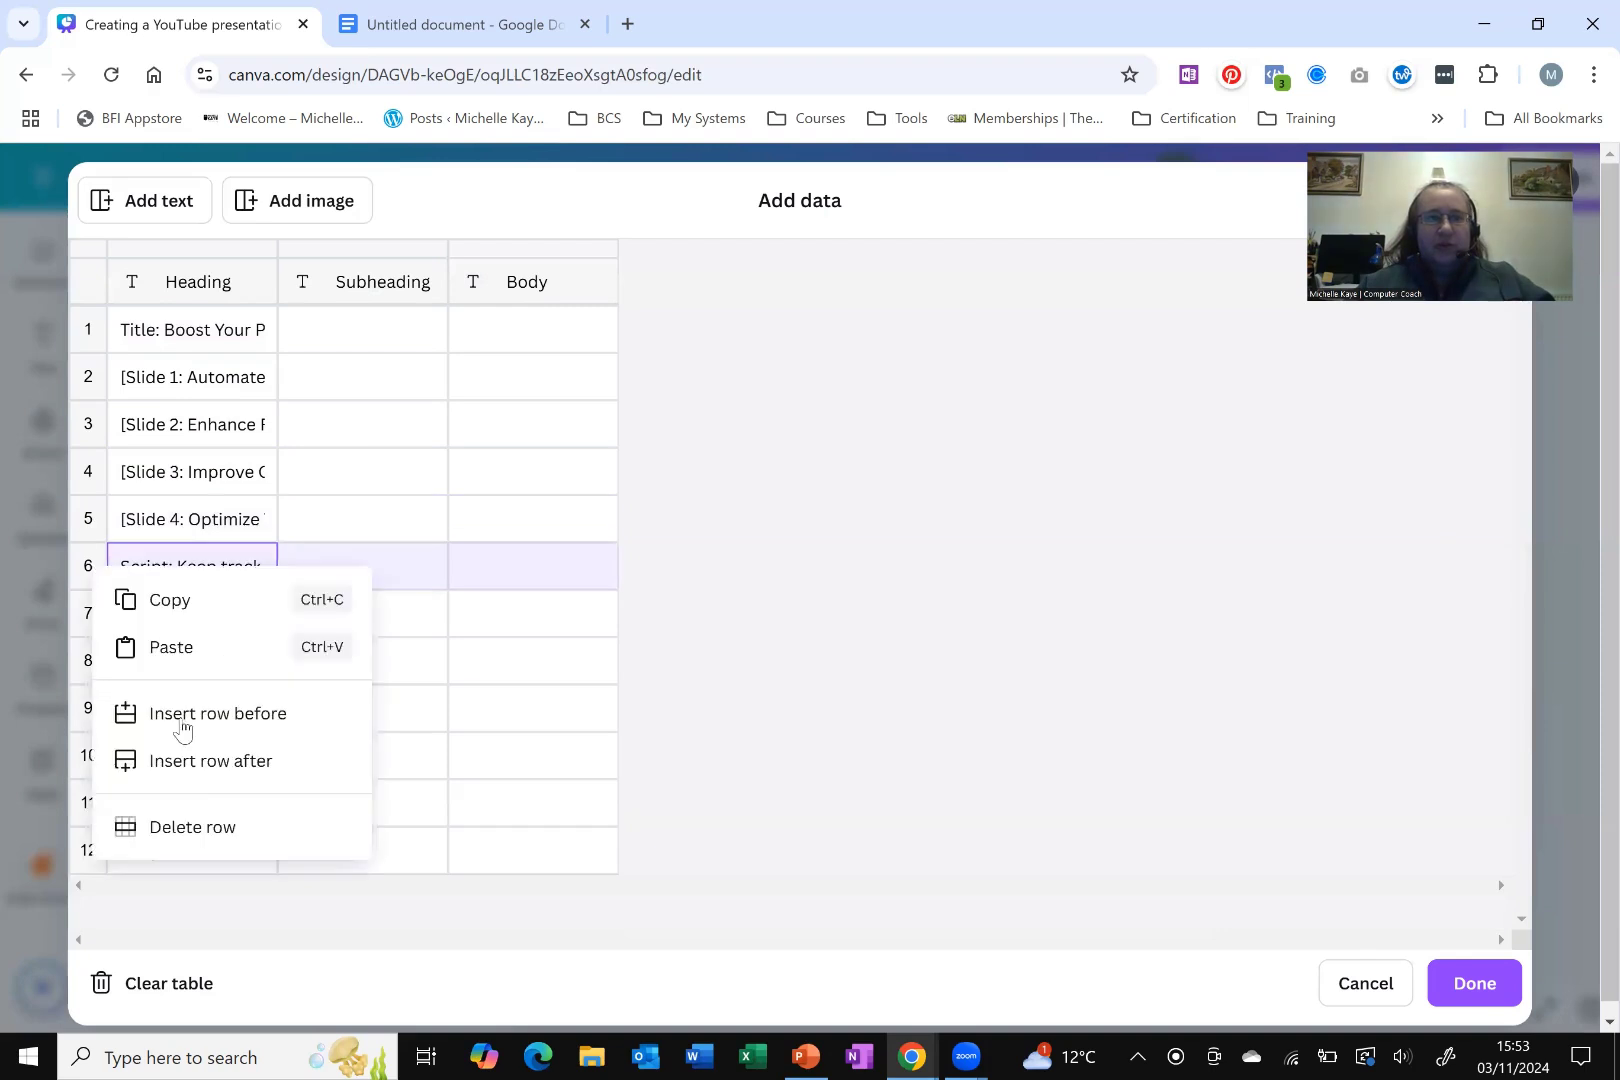
click(201, 825)
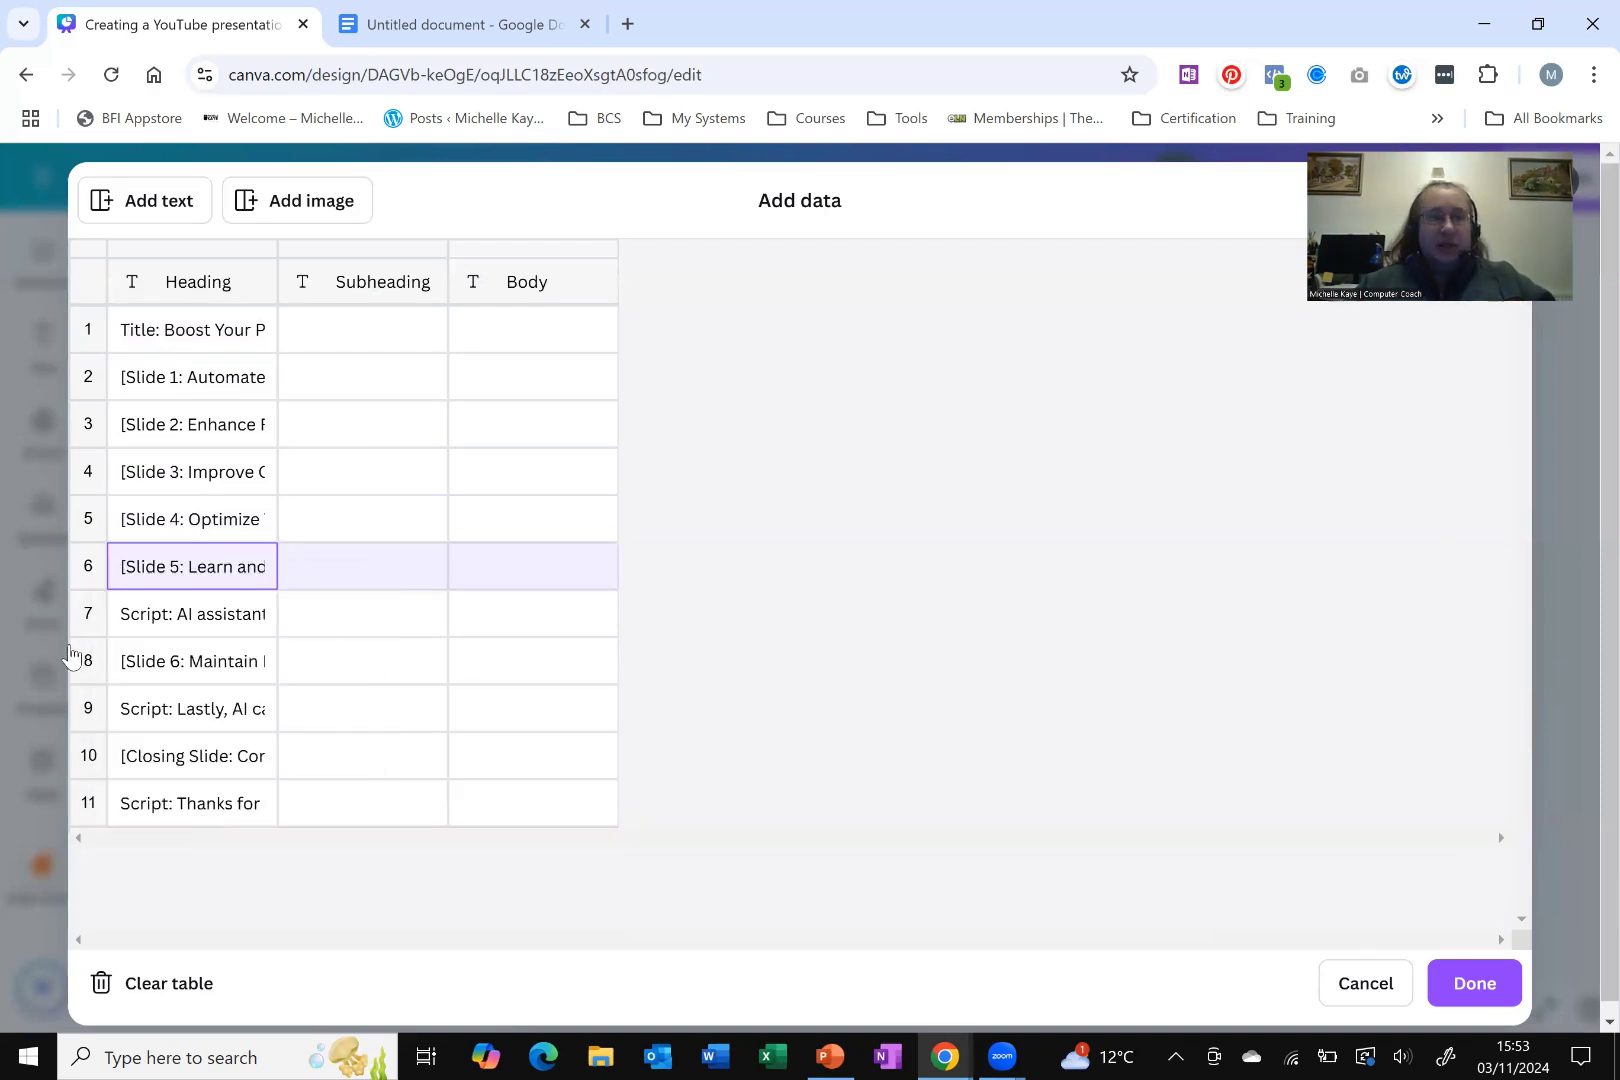
right_click(85, 613)
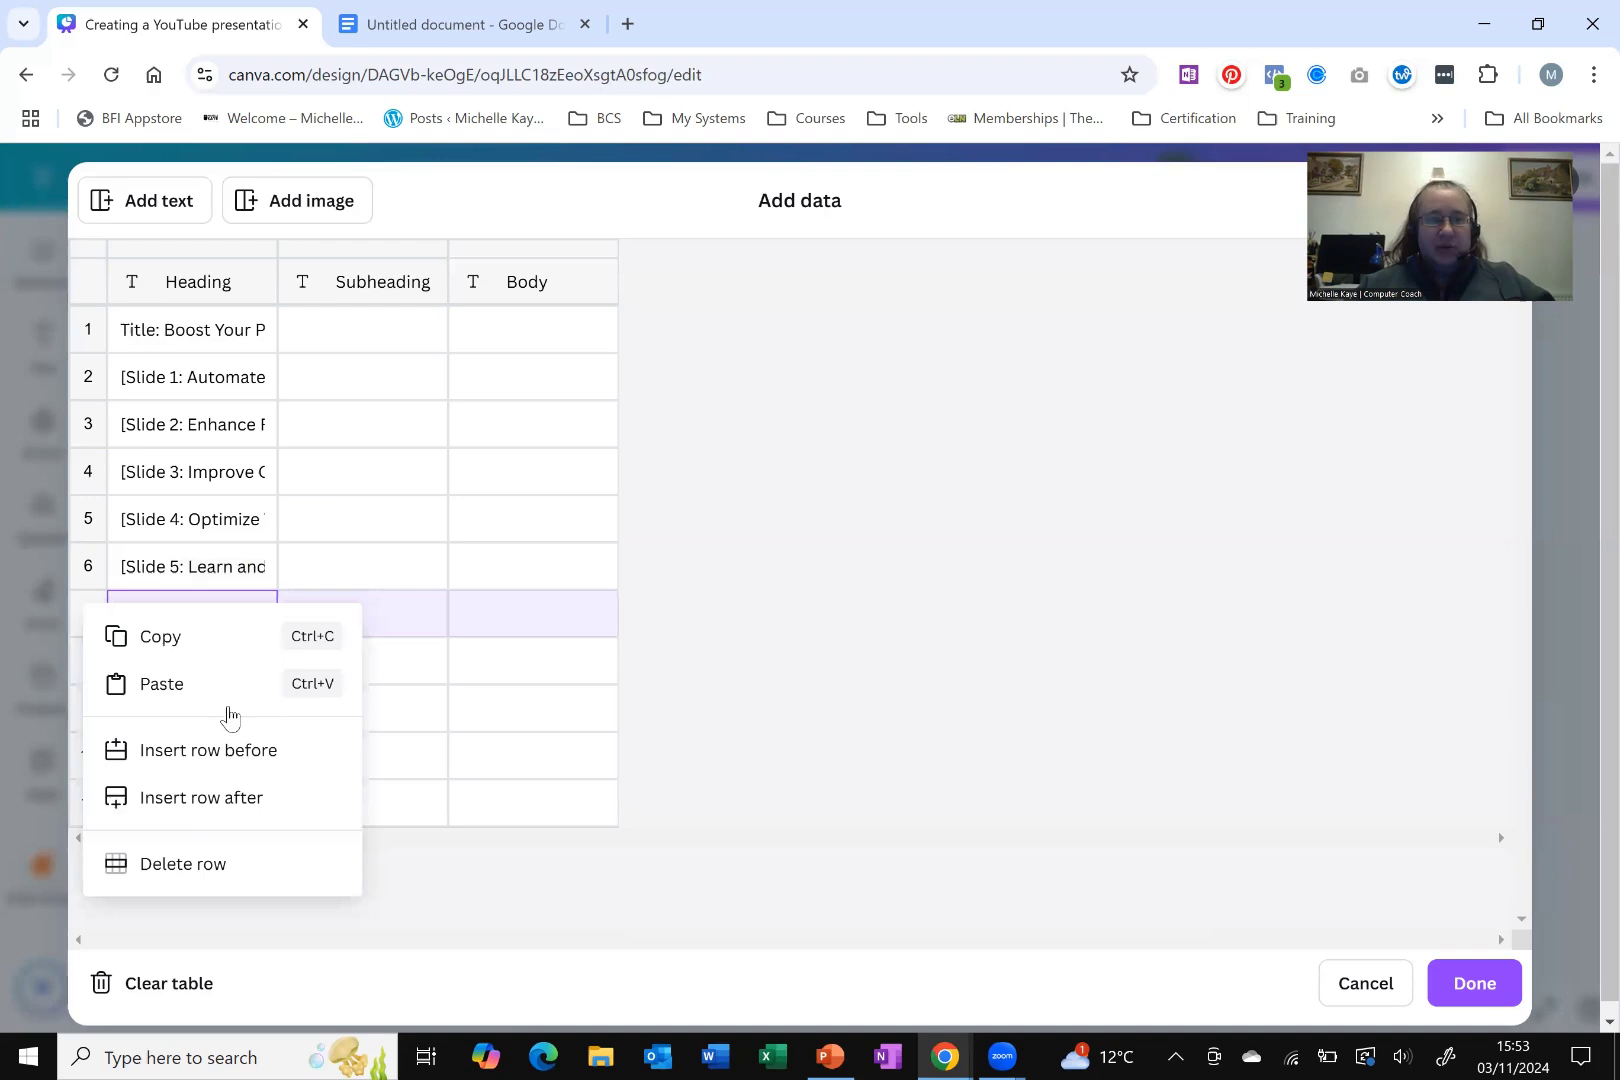
click(195, 863)
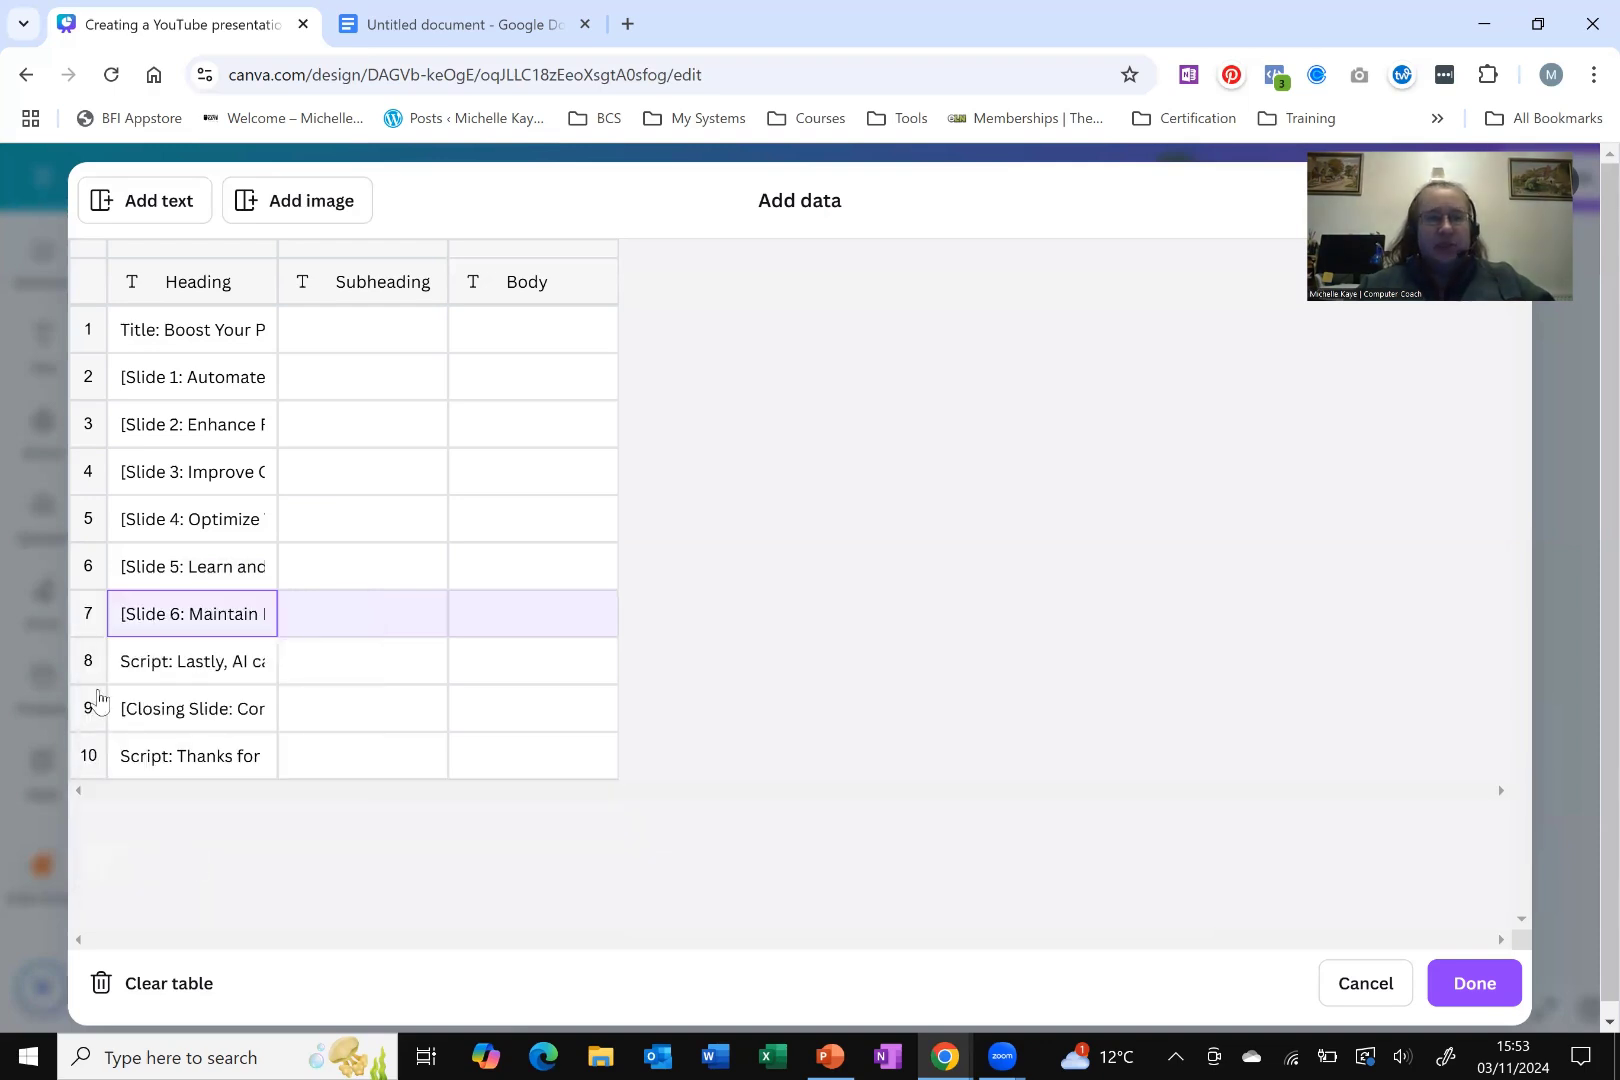
right_click(92, 667)
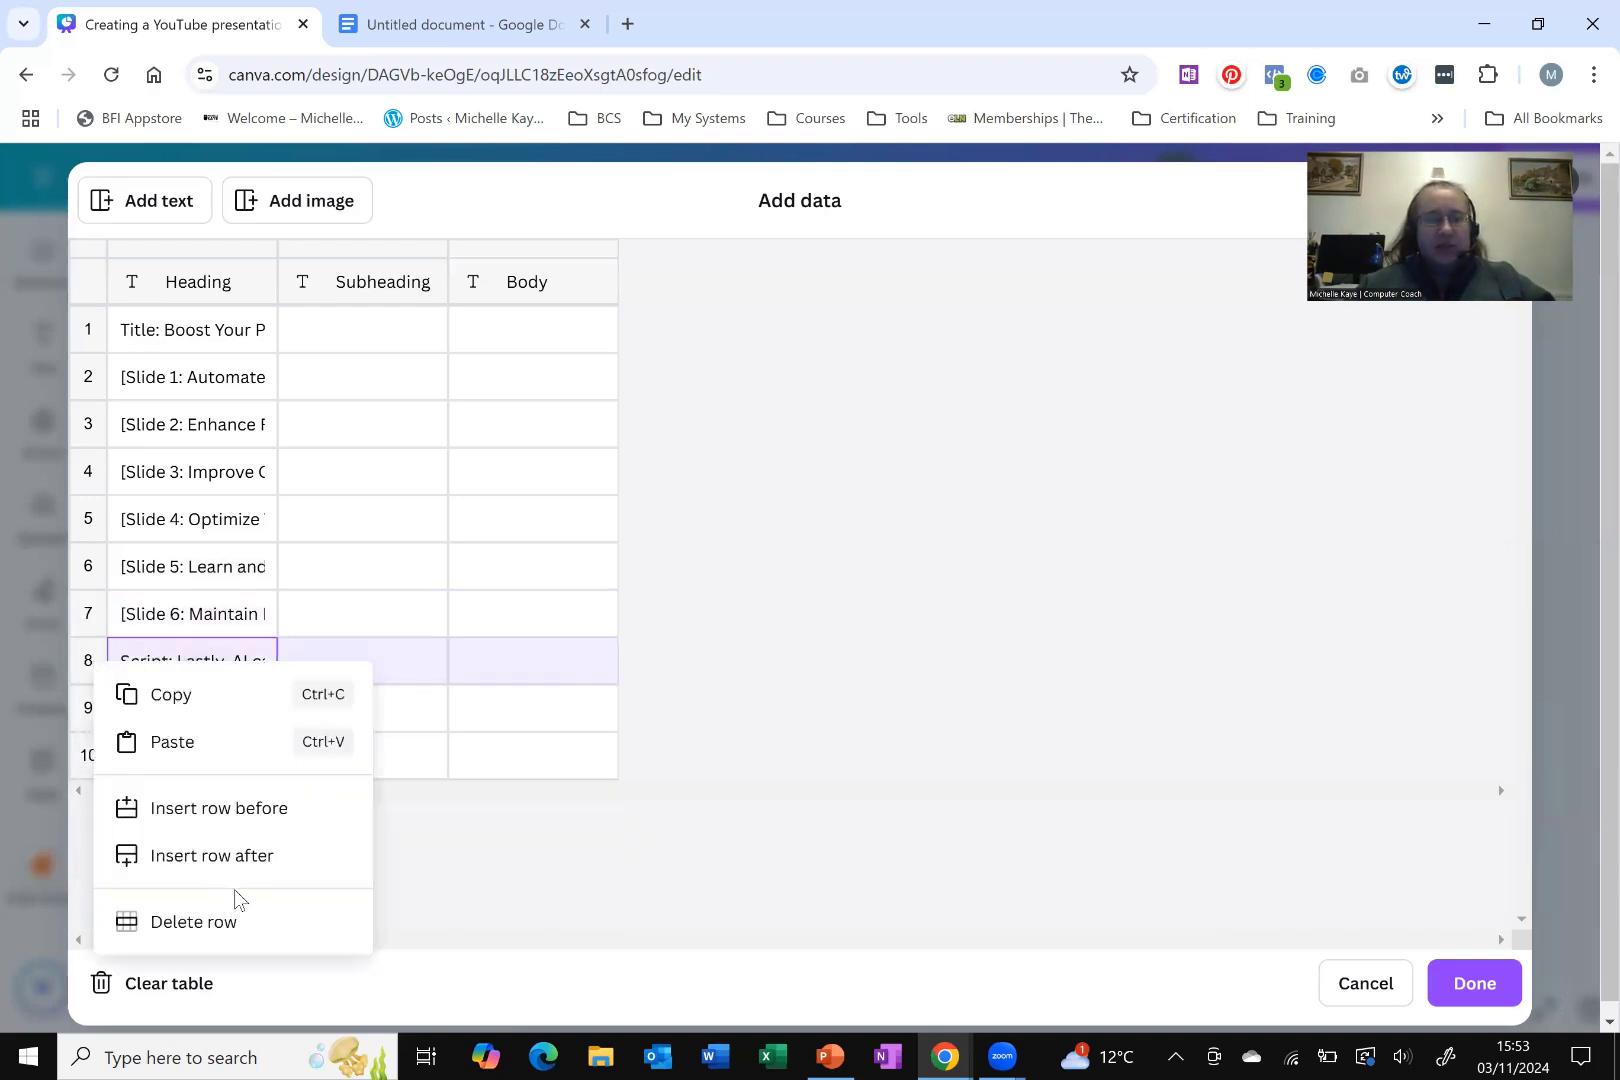
click(224, 922)
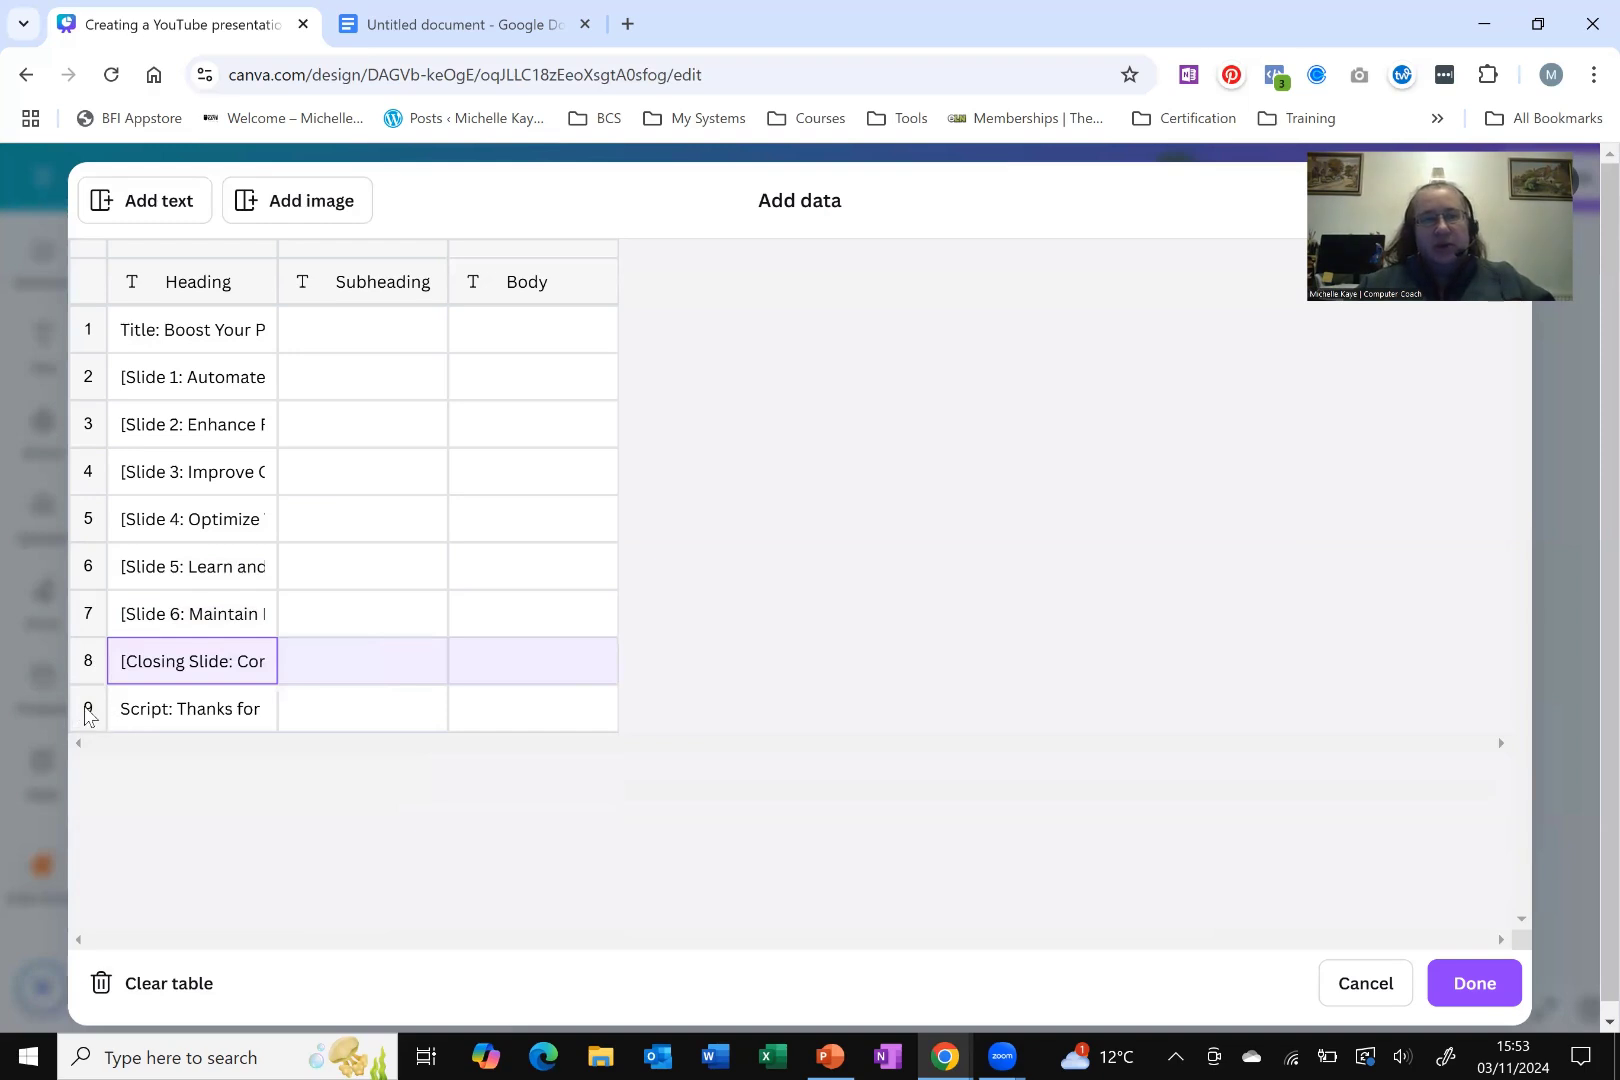
right_click(87, 713)
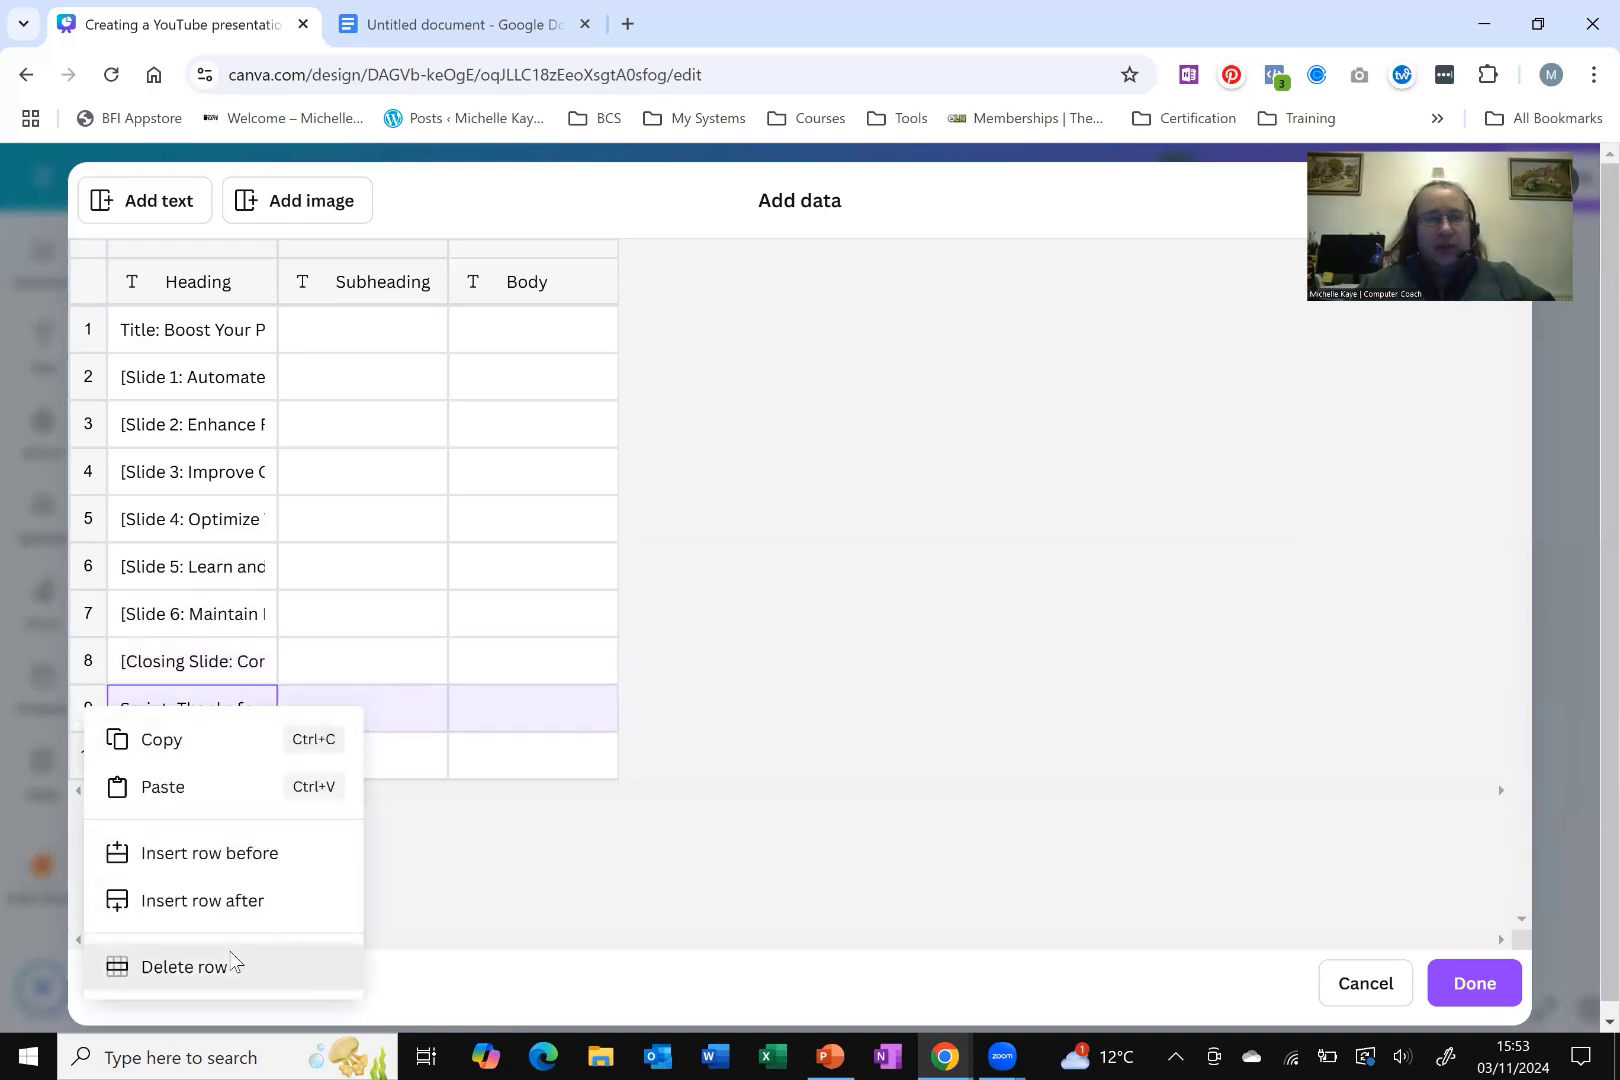
click(239, 965)
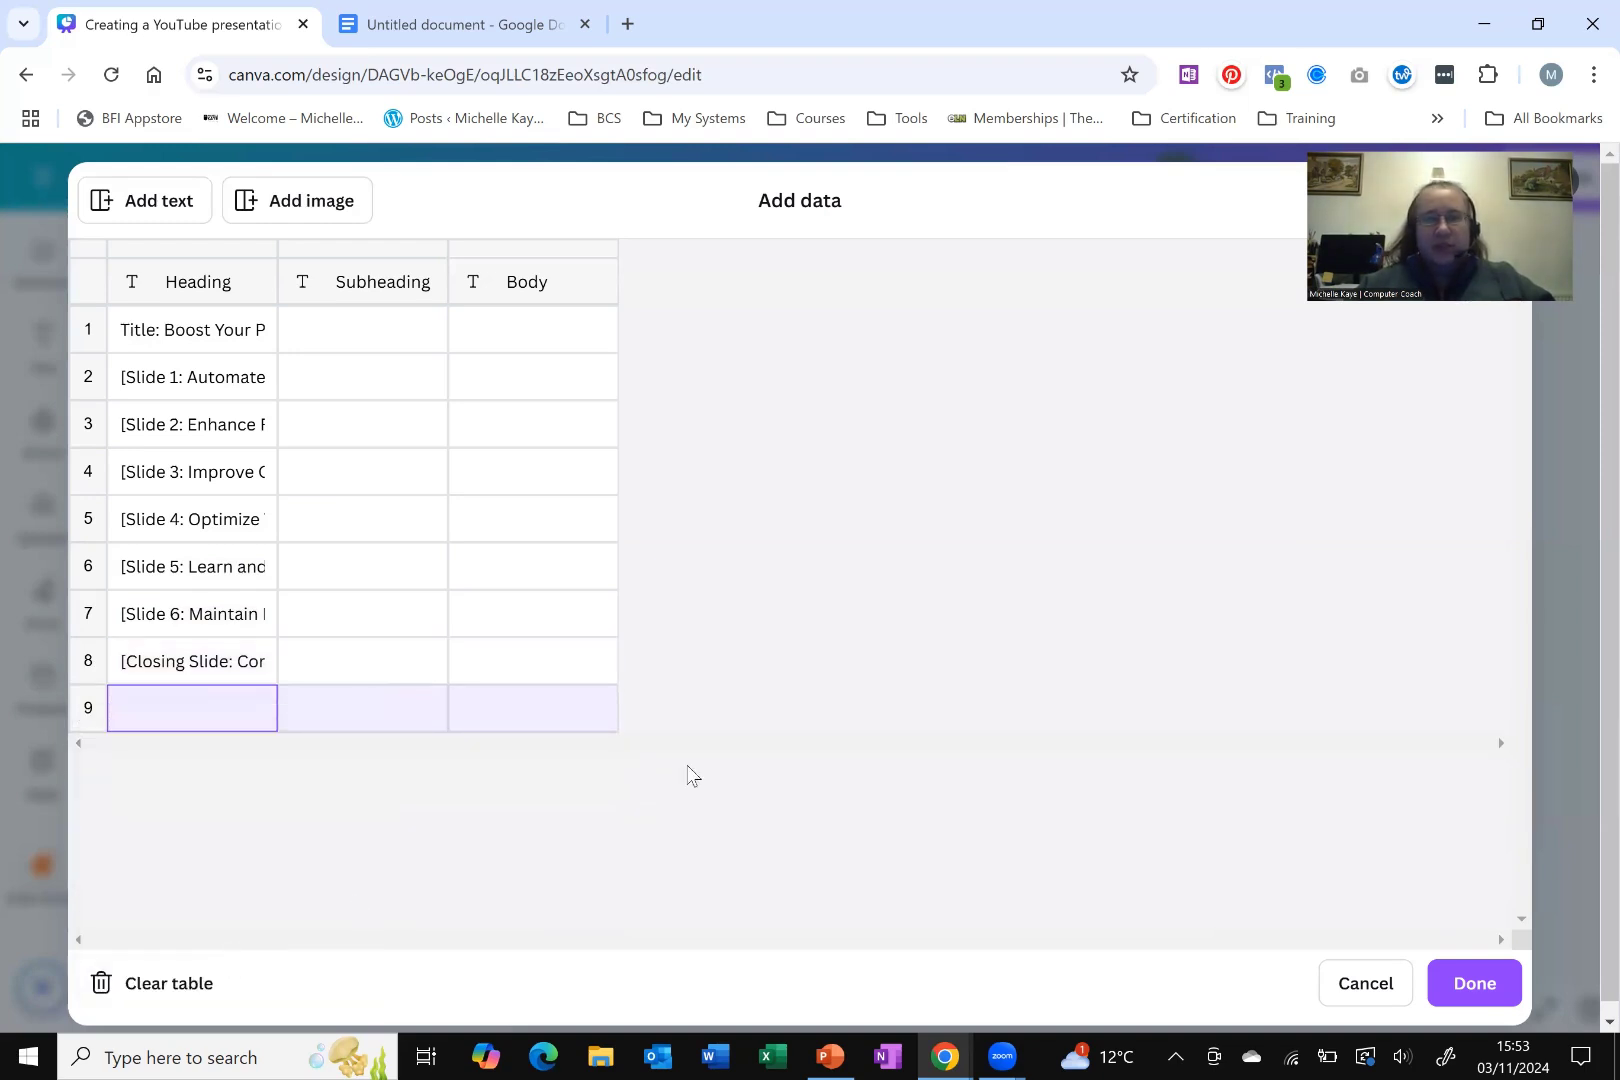
click(1452, 981)
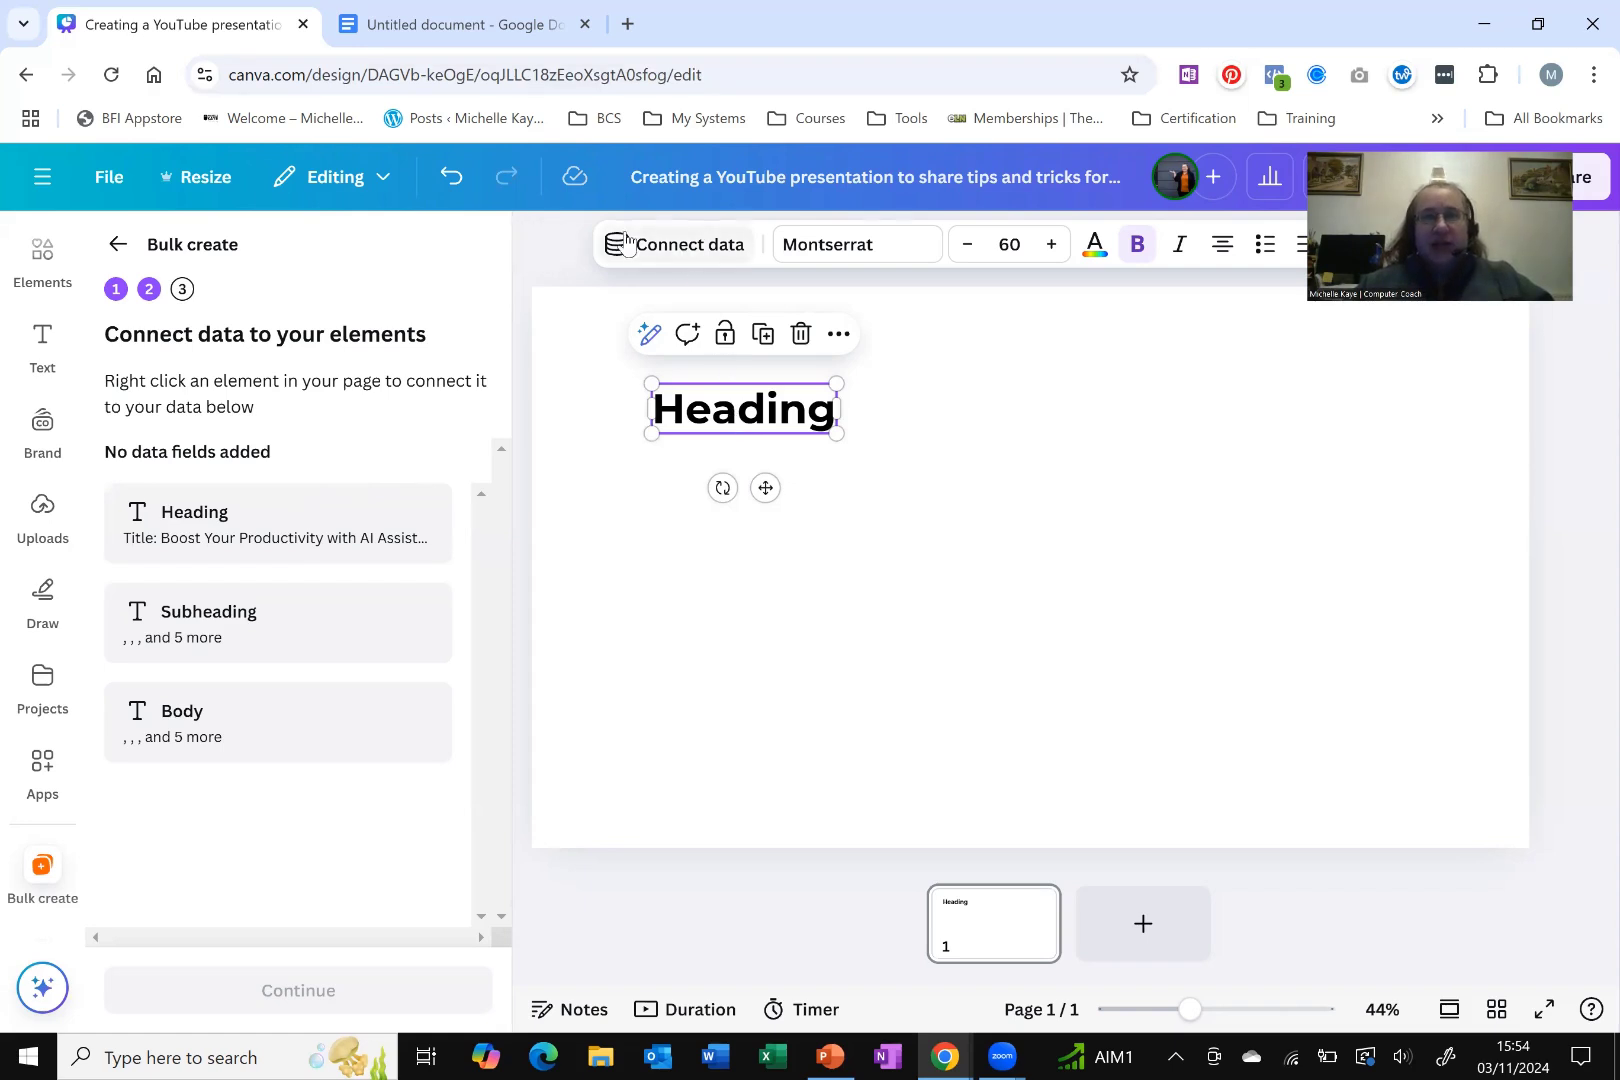
Step: Connect the Heading text box to the Heading data field and continue to the Apply data step
click(672, 250)
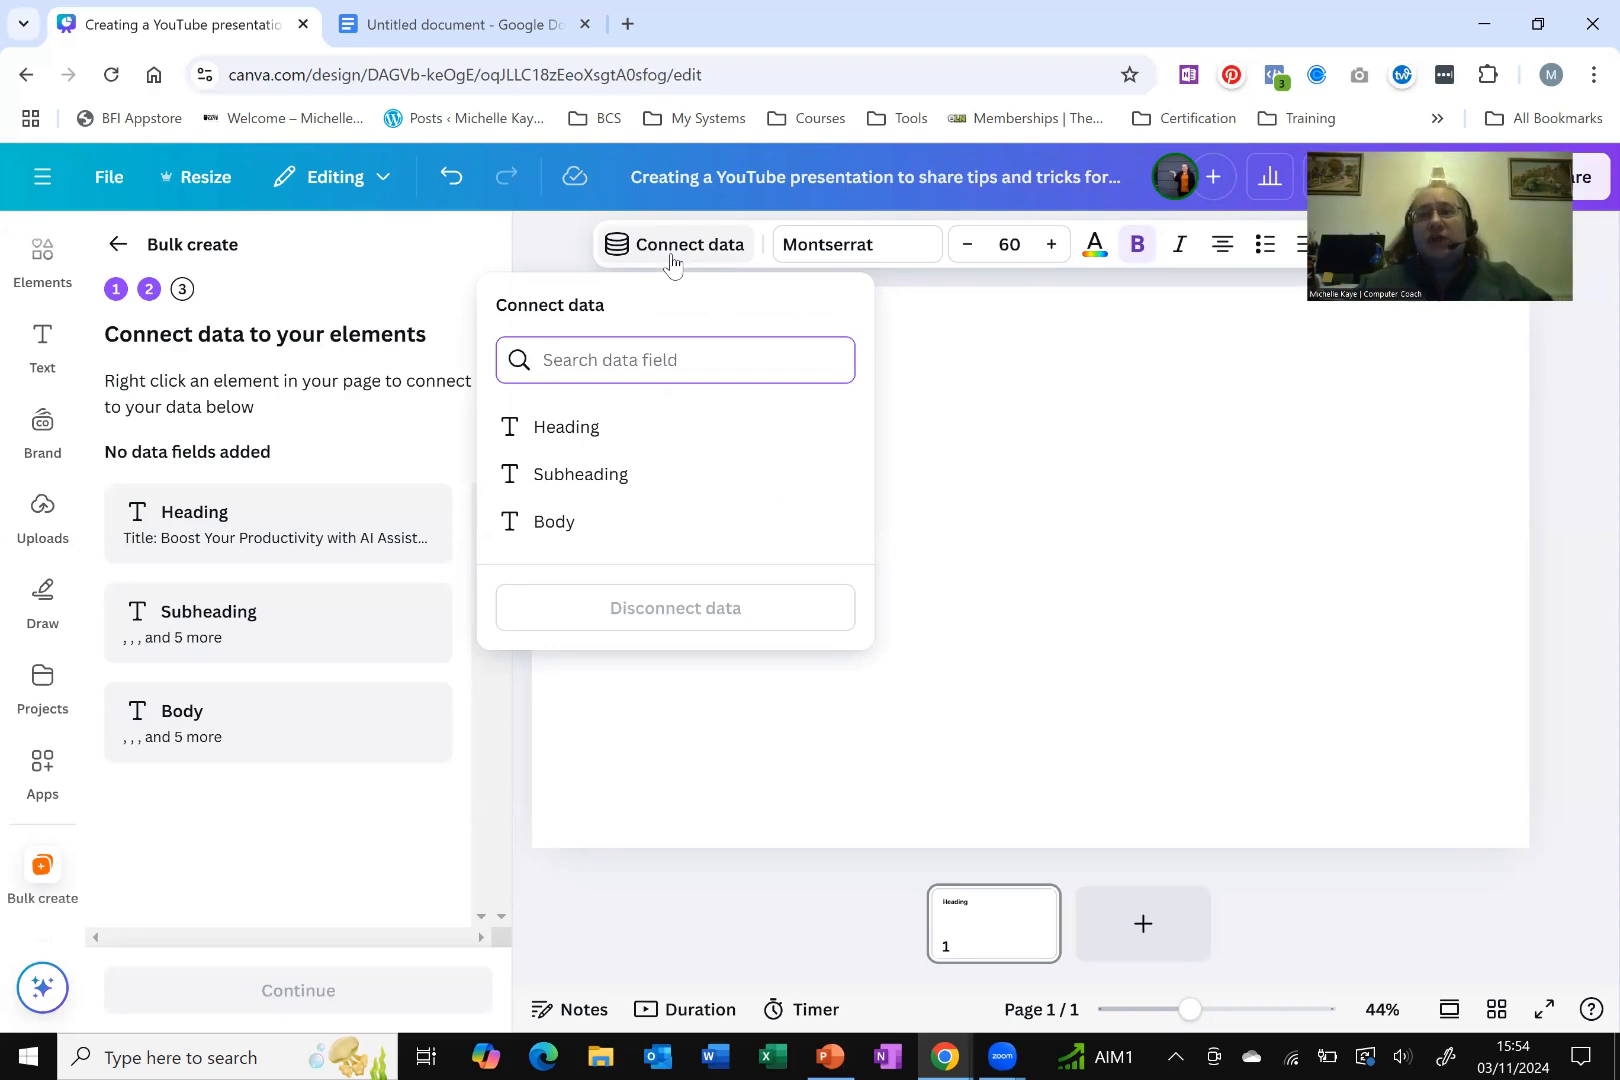
click(926, 362)
click(700, 400)
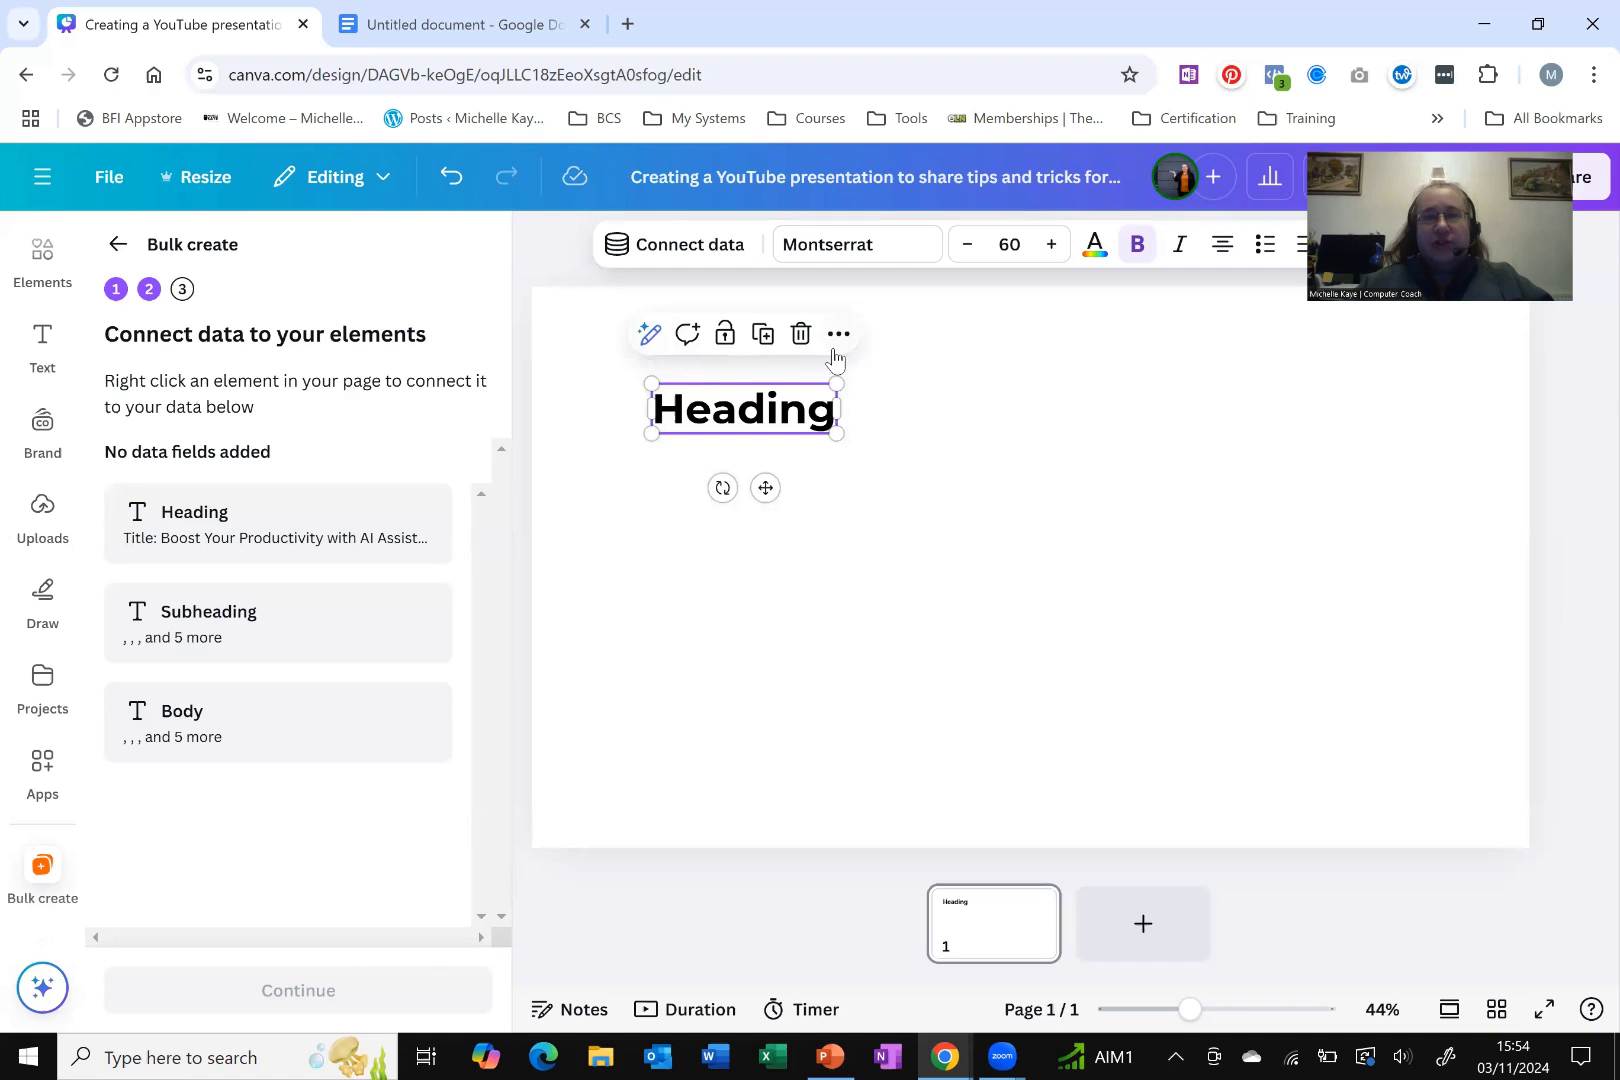
click(838, 340)
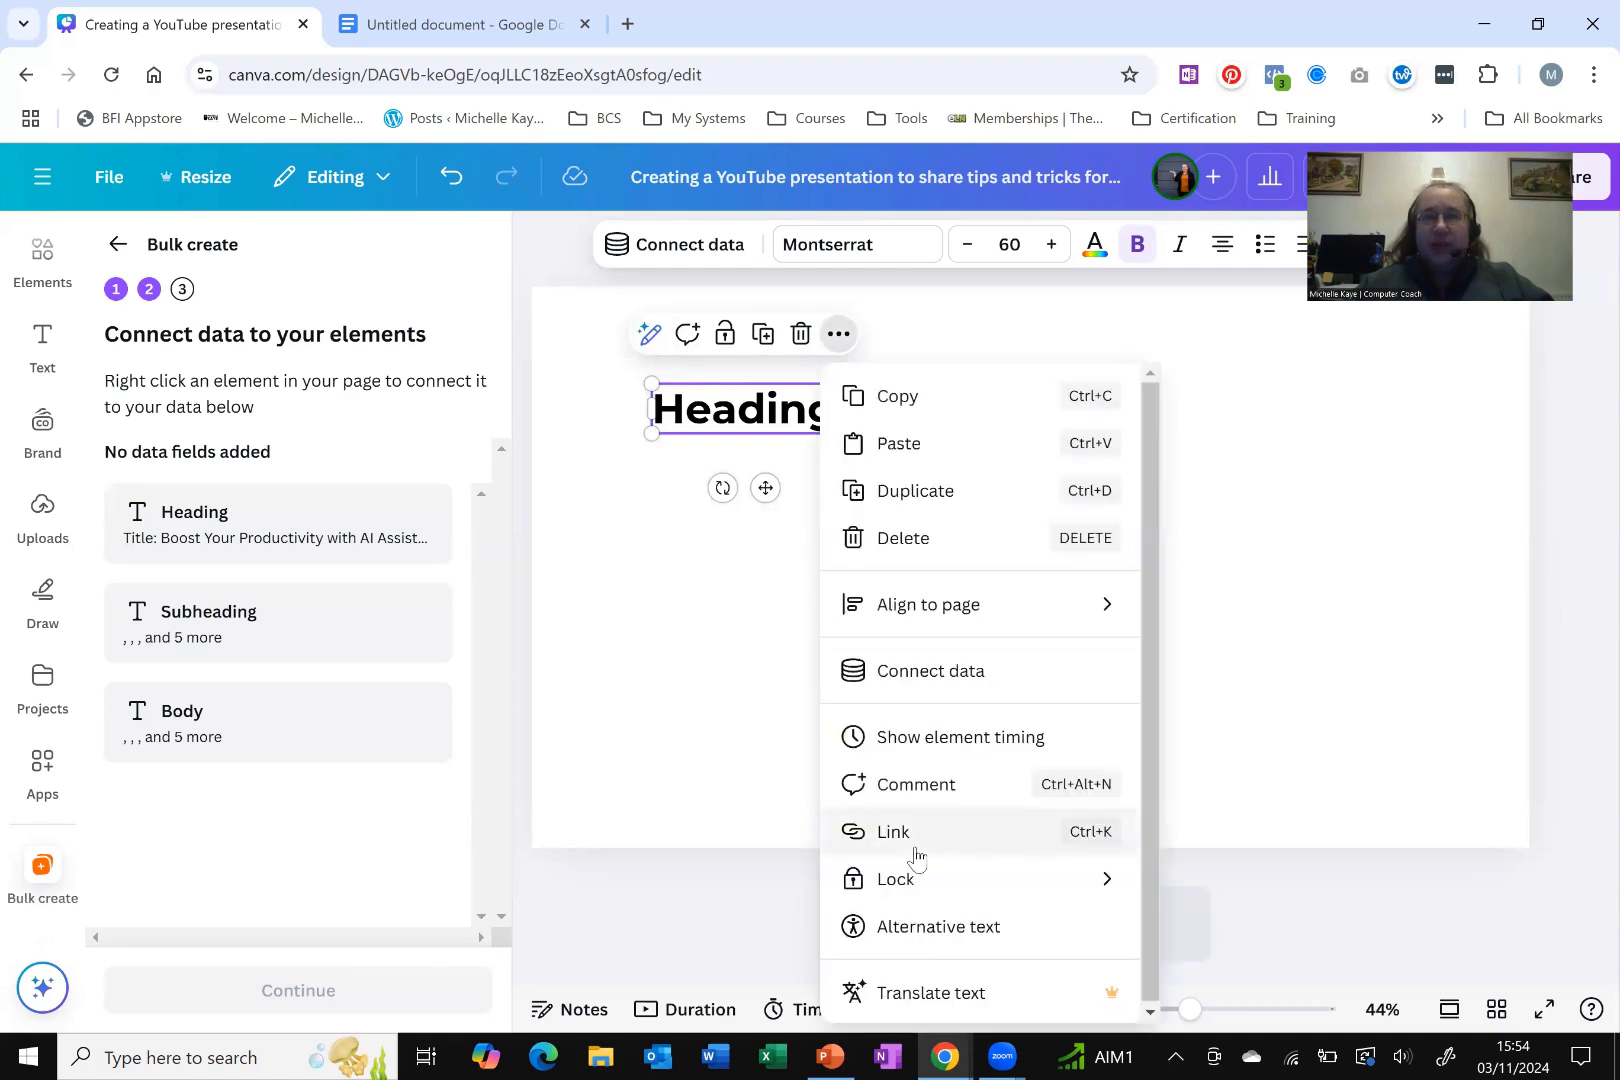
click(976, 694)
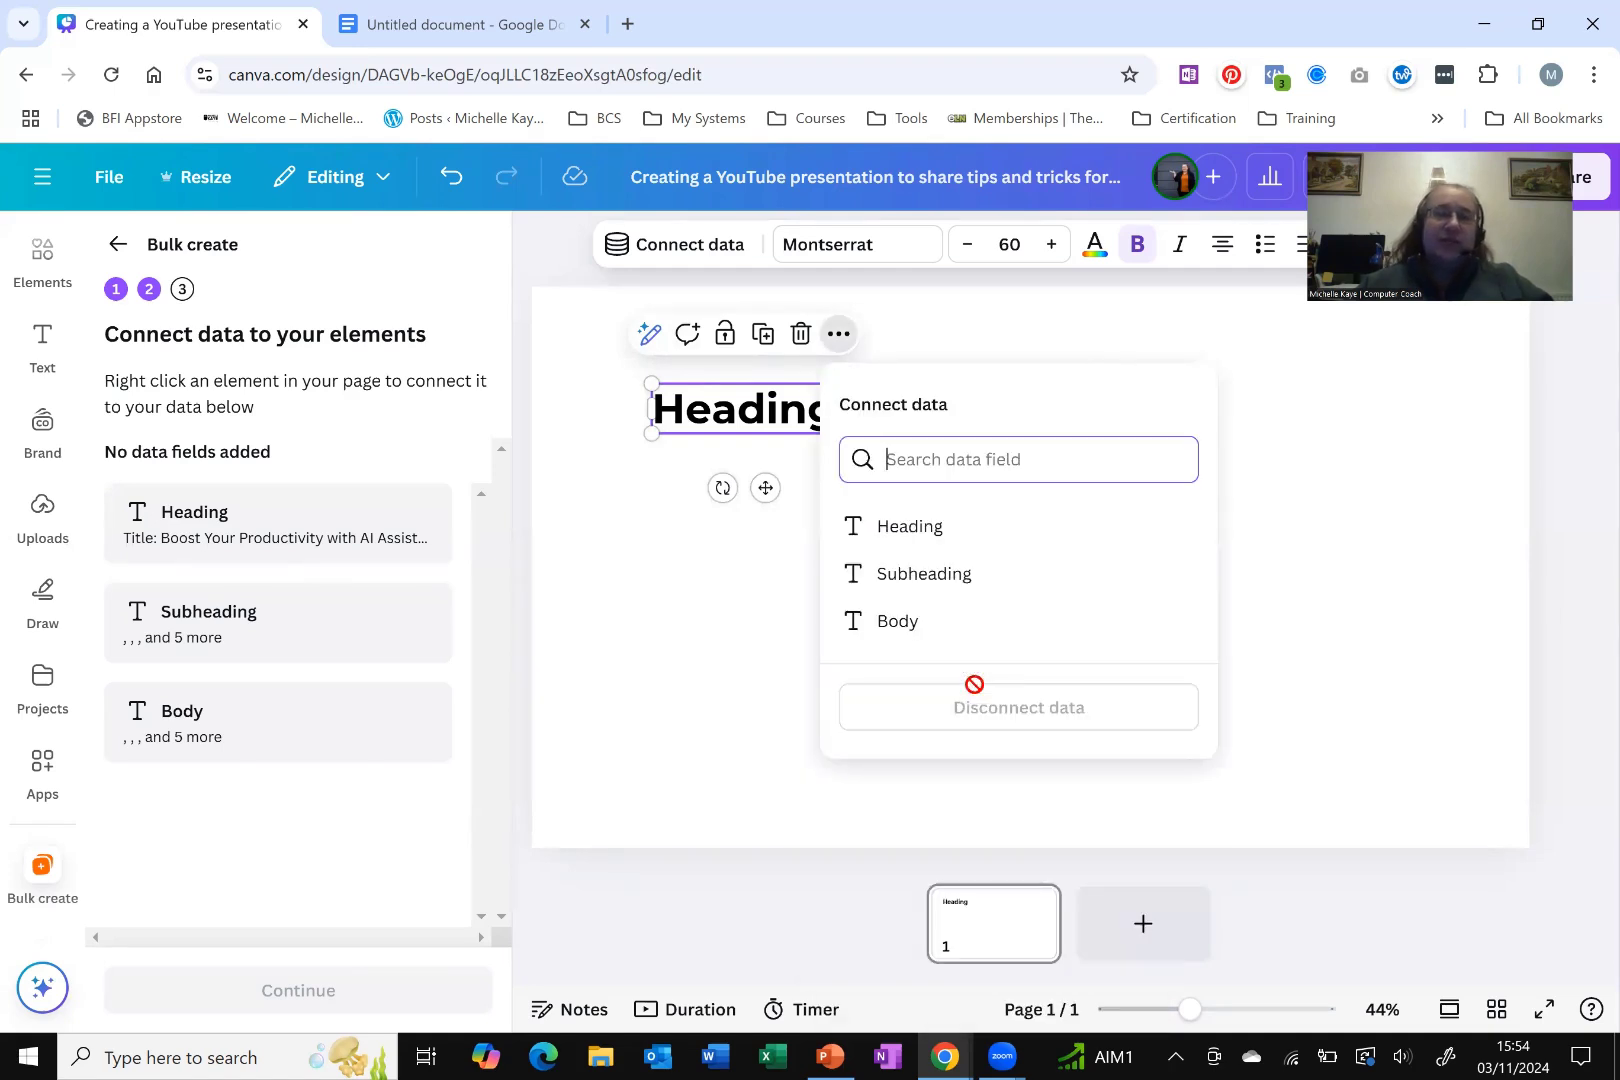
click(913, 538)
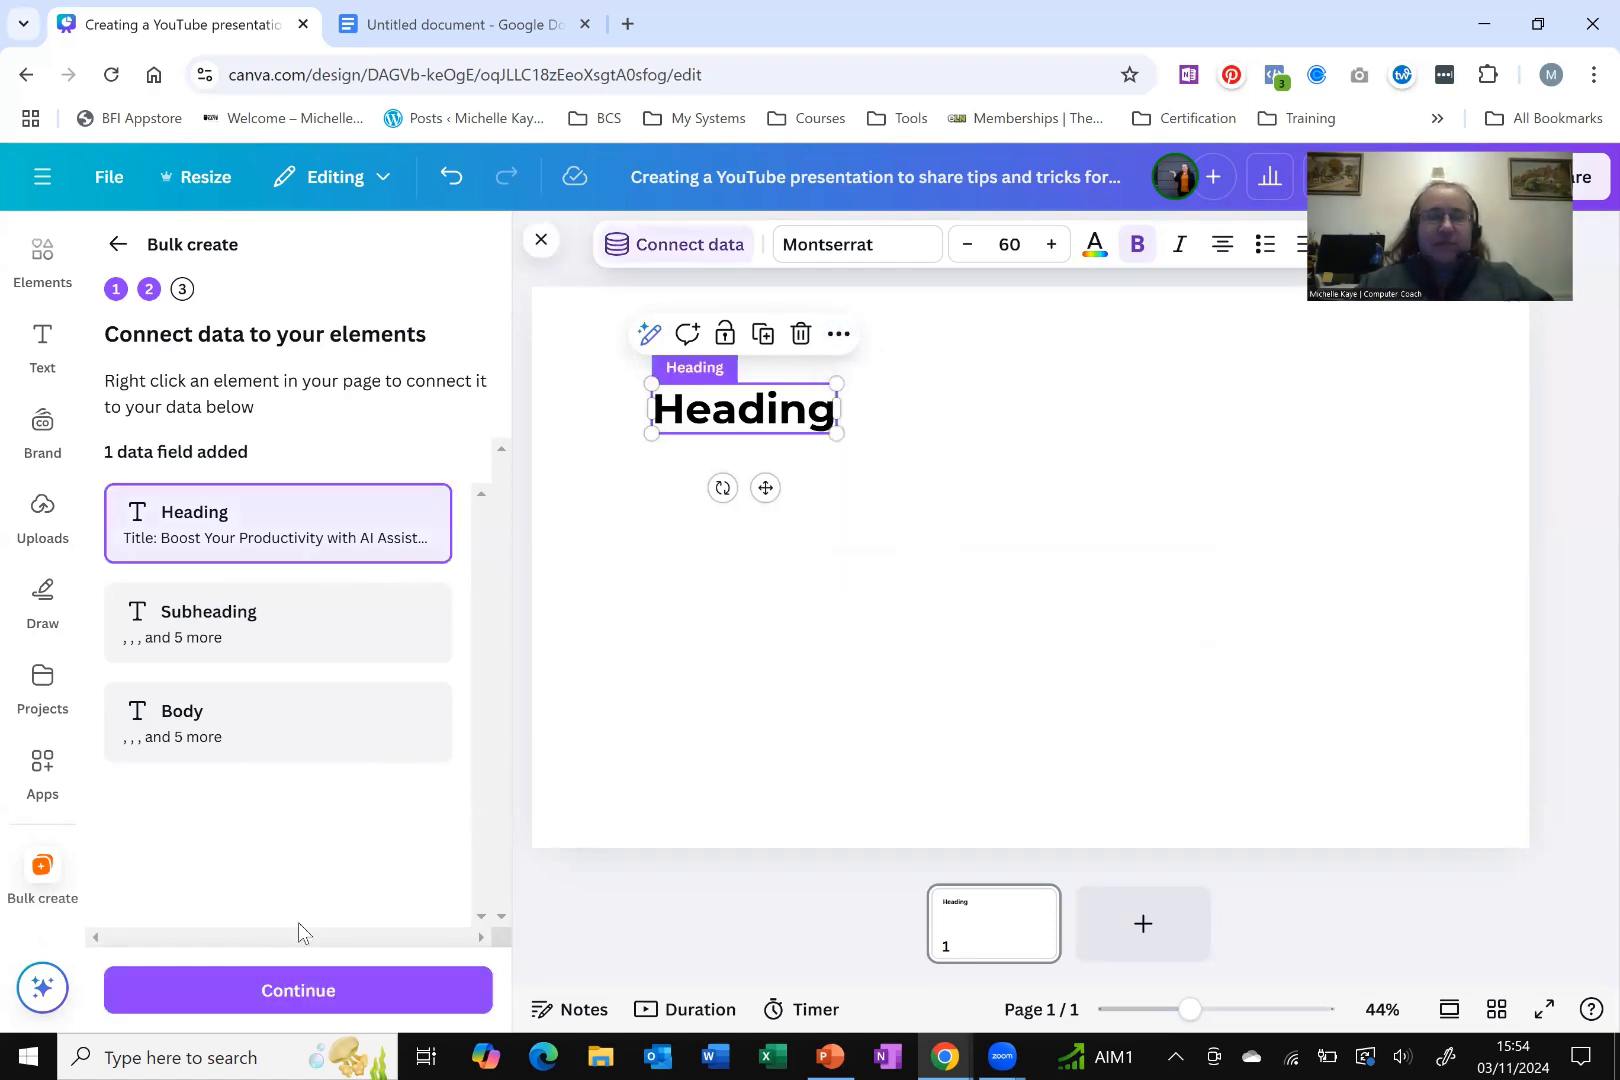
click(298, 990)
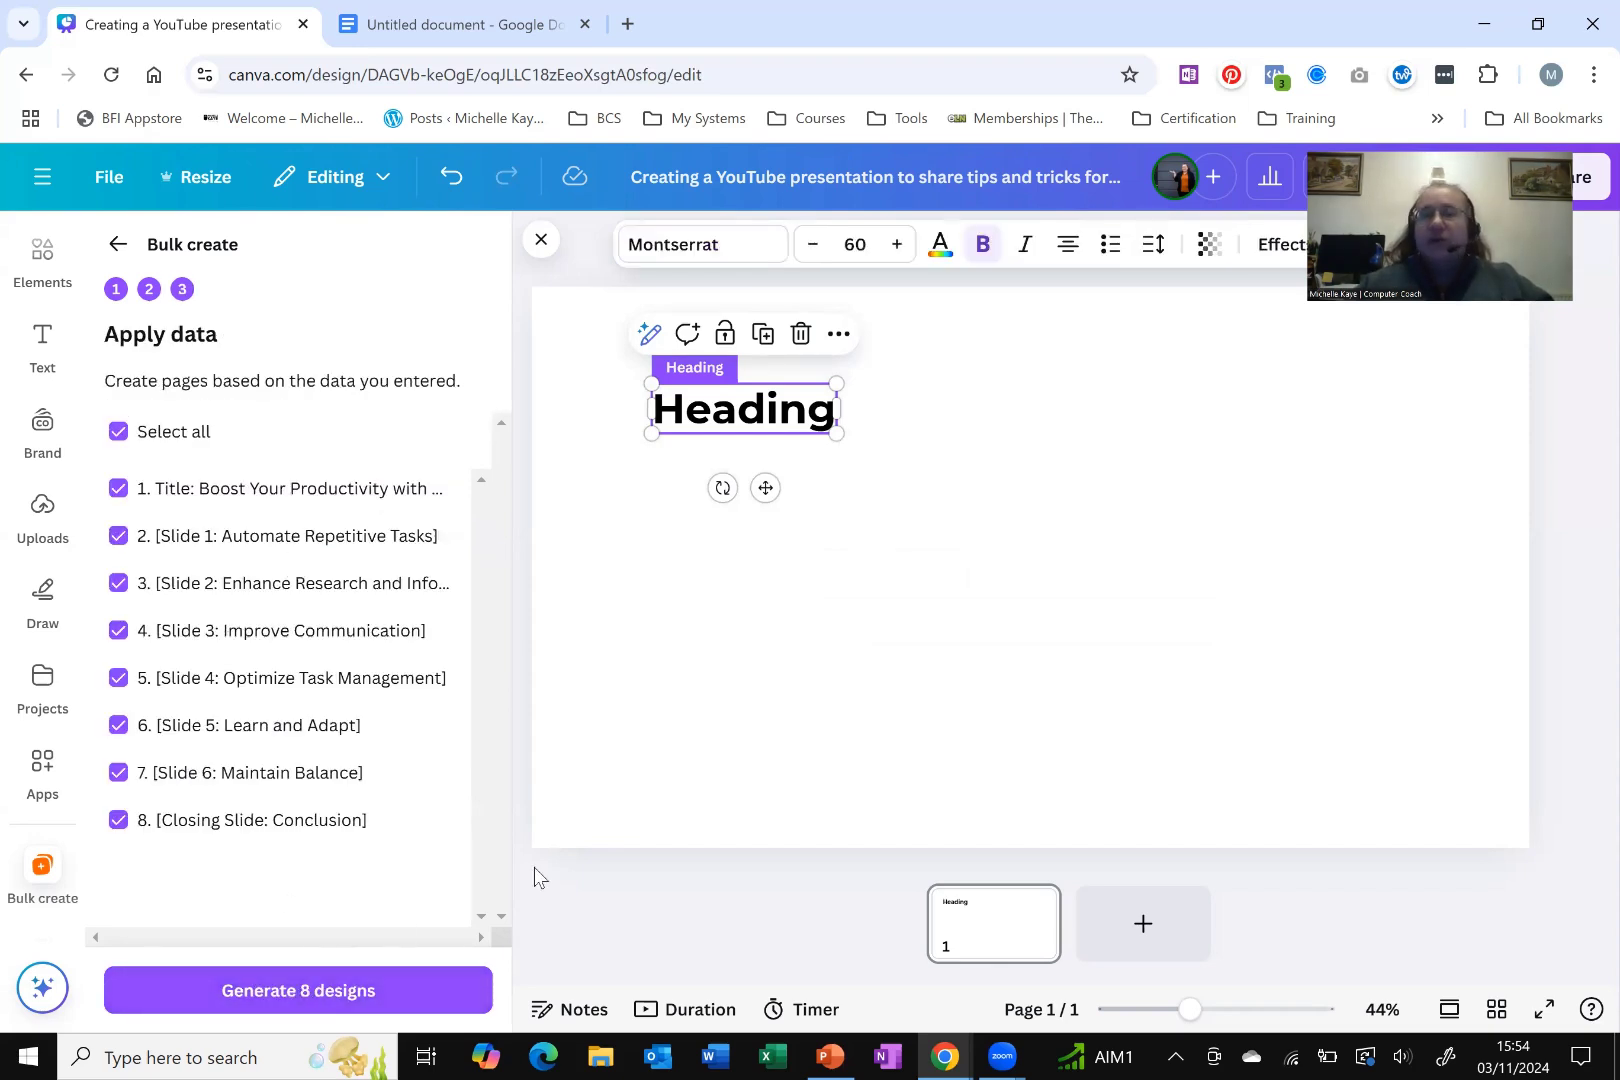
Step: Generate the 8 designs and review pages 2 through 8 of the new '(Bulk 1)' deck
click(397, 990)
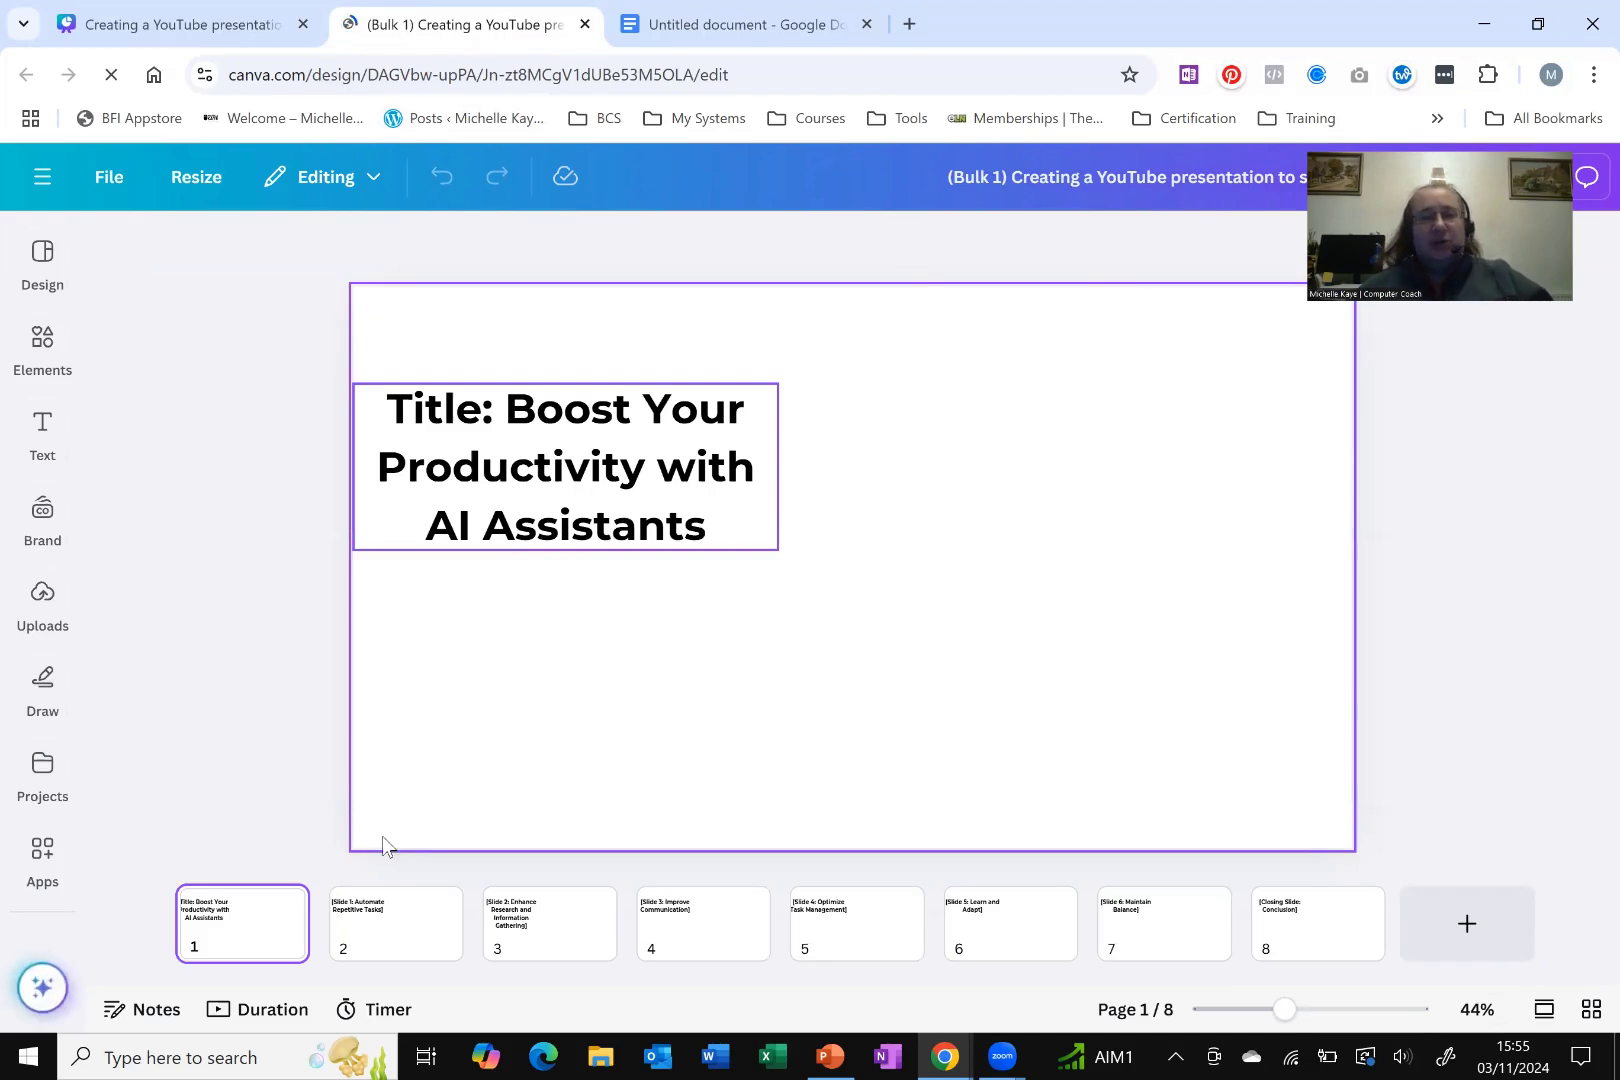
click(375, 930)
click(538, 945)
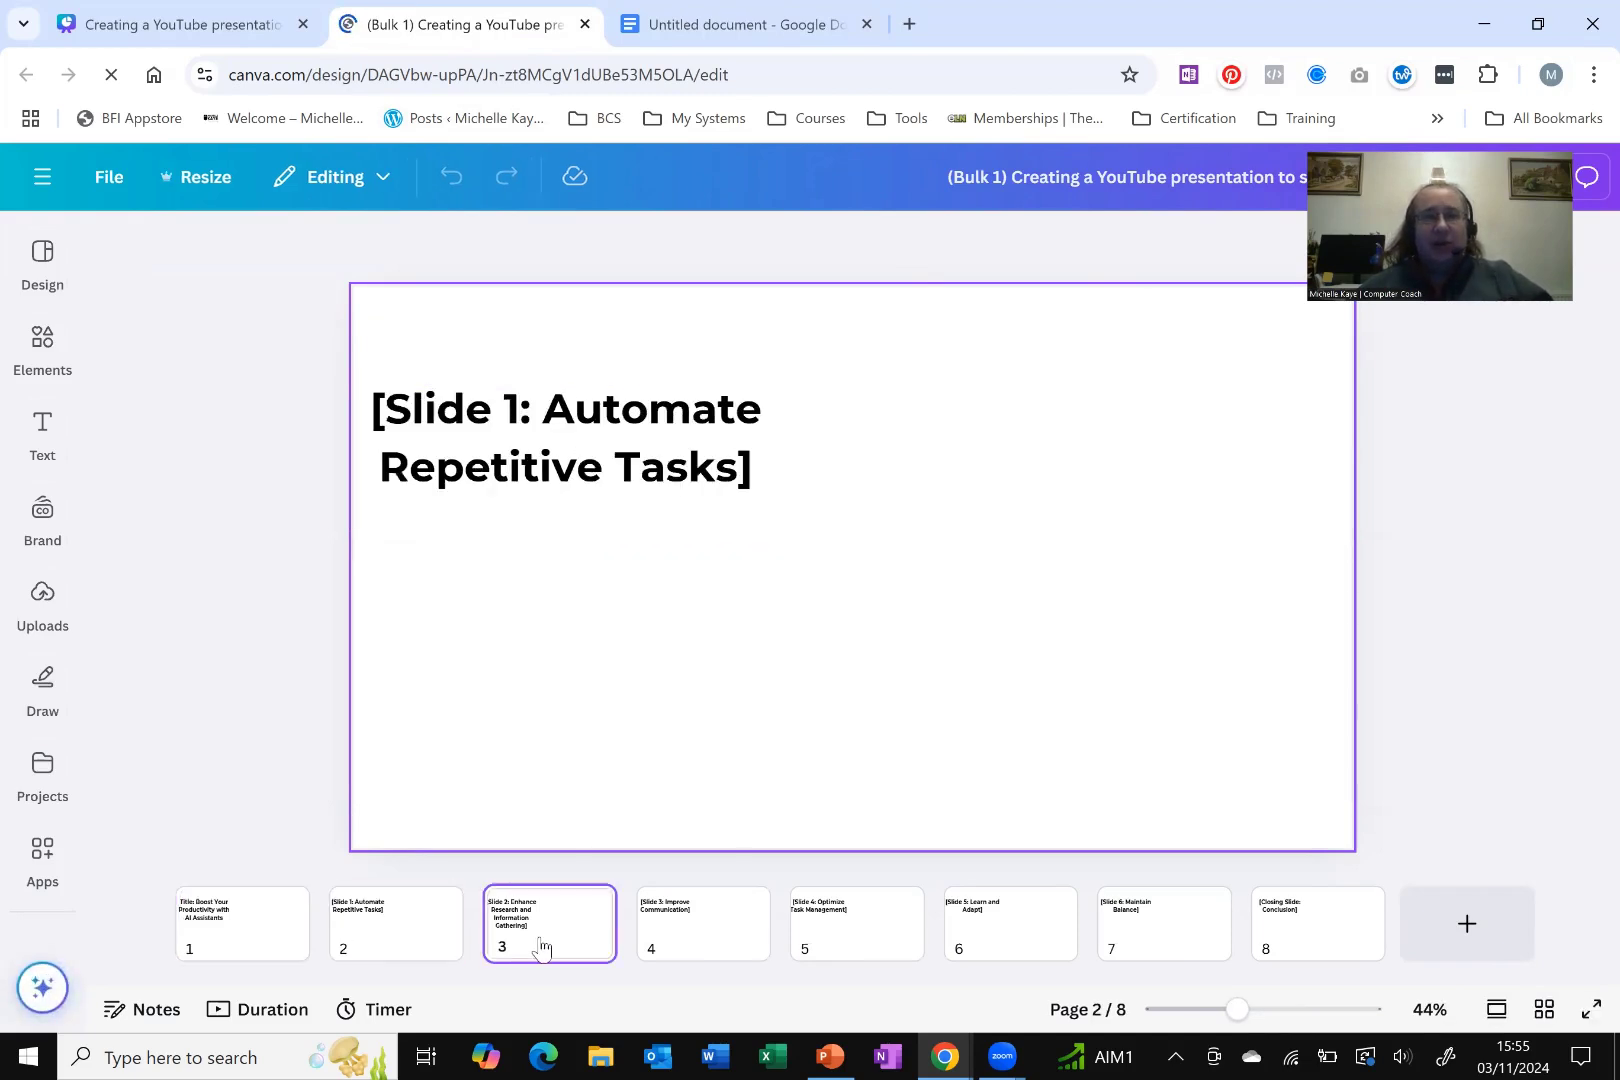
click(718, 932)
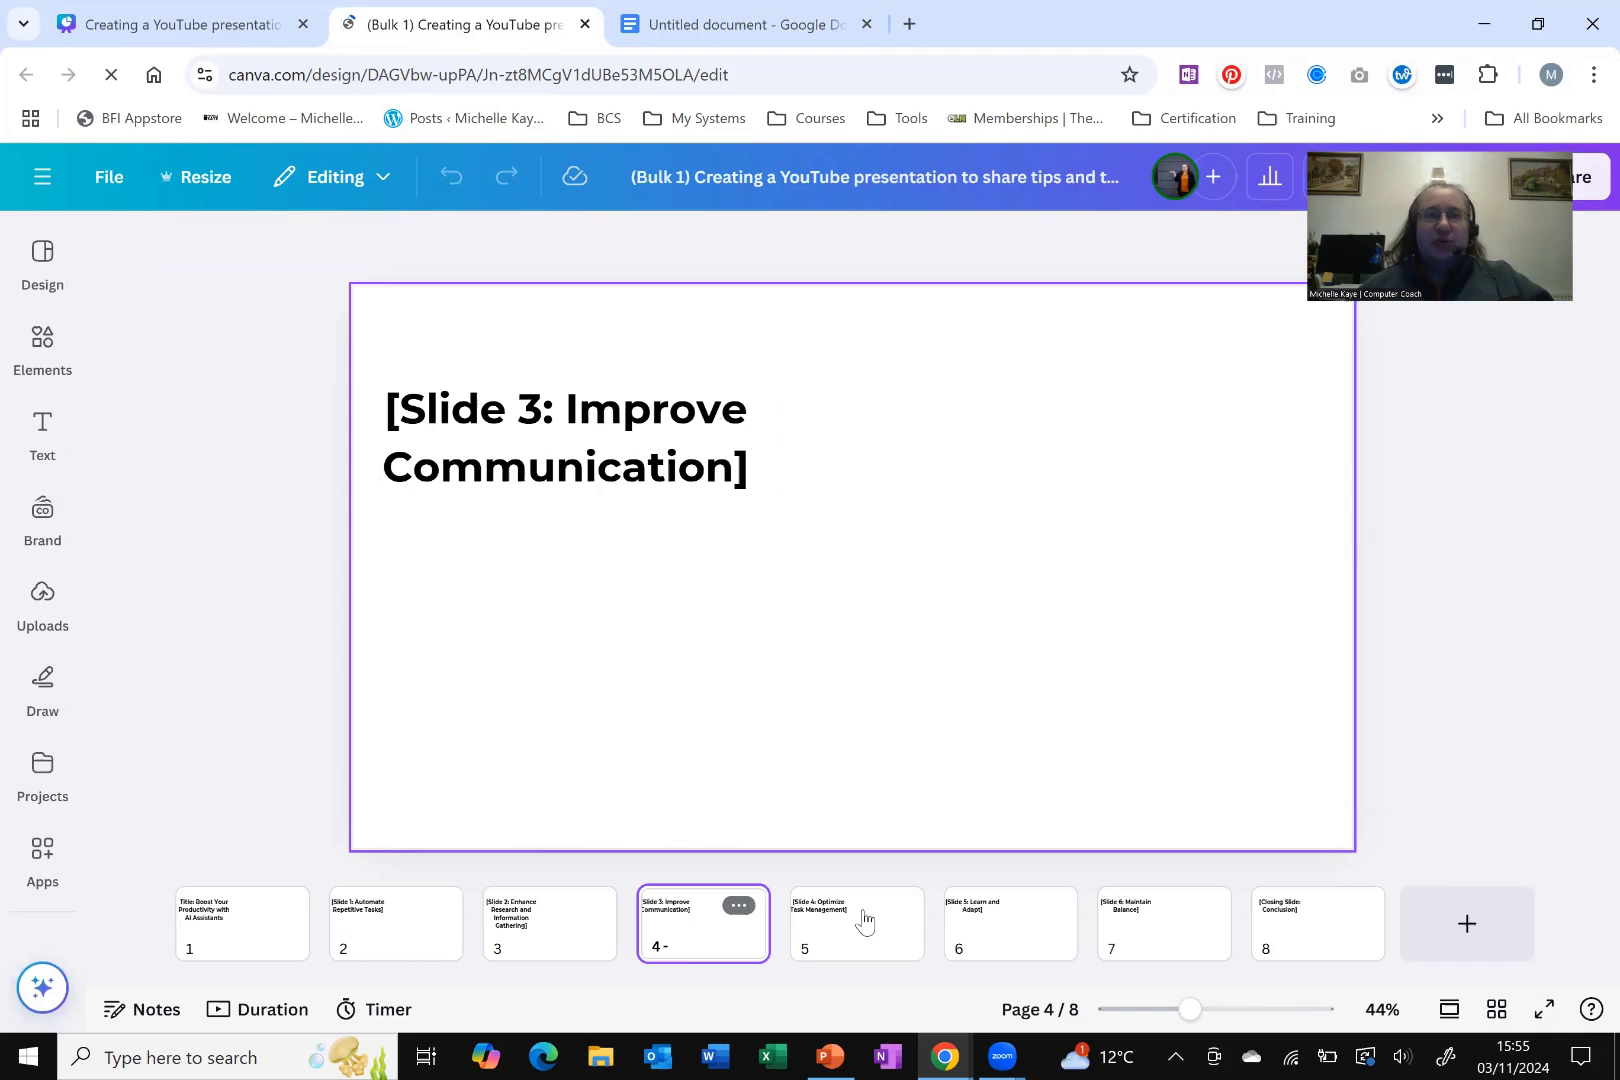
click(898, 925)
click(1040, 928)
click(1190, 938)
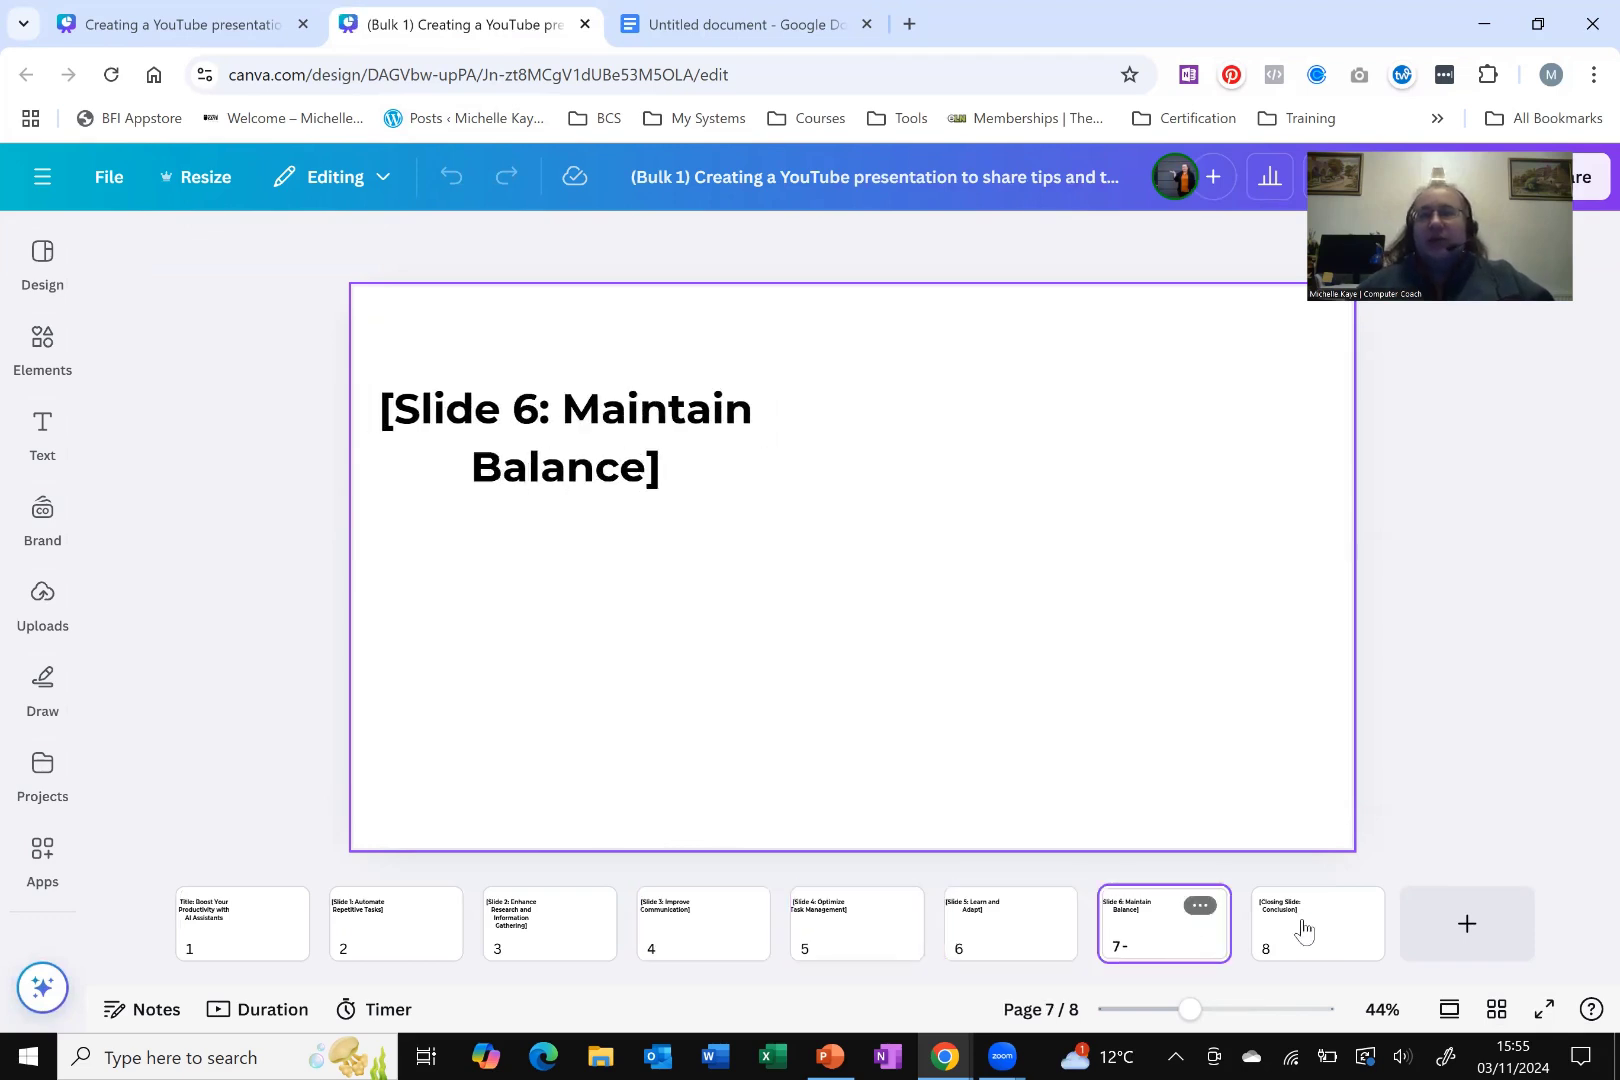
click(1328, 932)
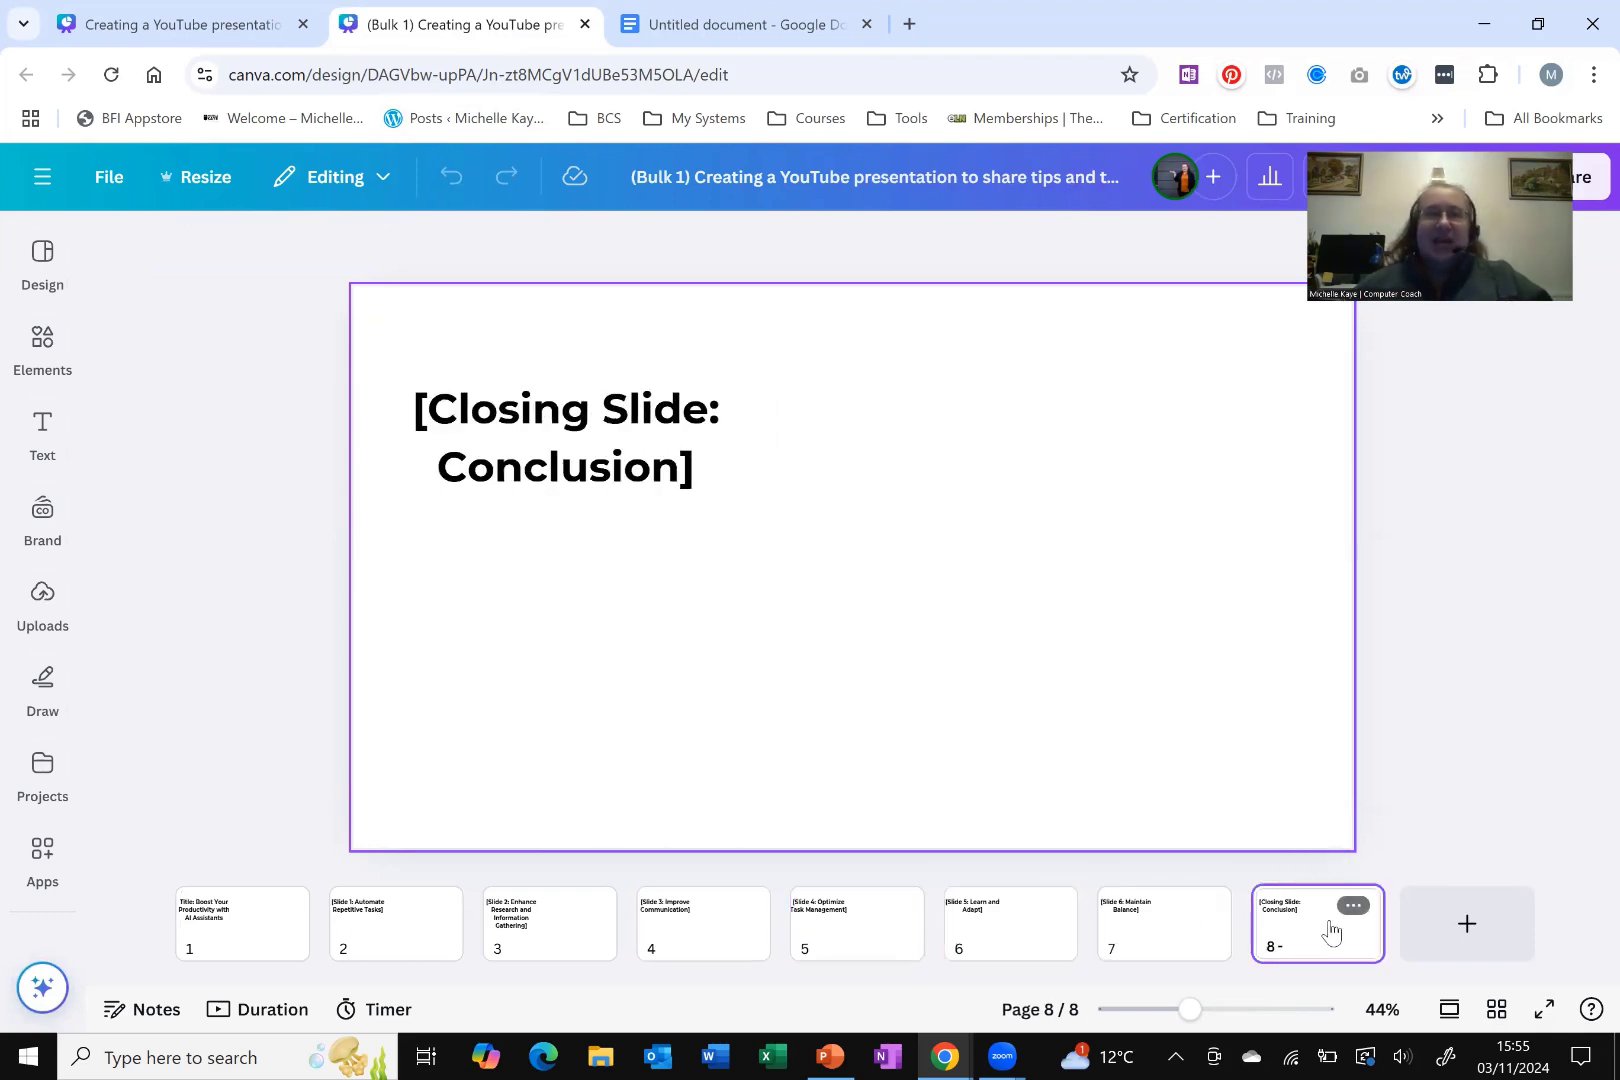